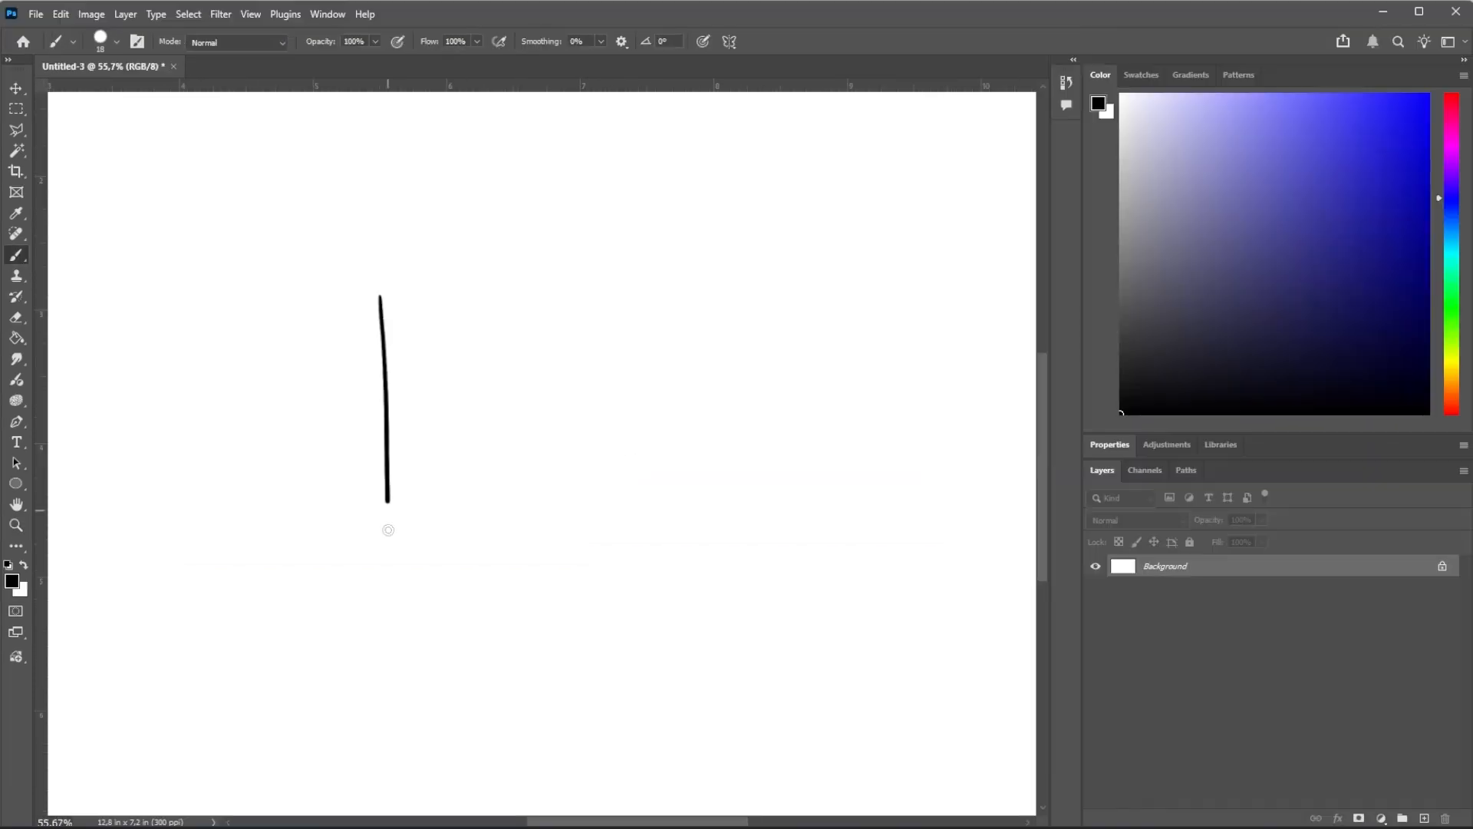
# Step: Complete the rectangular storyboard frame and block in a standing figure inside it with black brush lines
pyautogui.moveTo(384, 299); pyautogui.dragTo(798, 290)
pyautogui.moveTo(798, 293); pyautogui.dragTo(796, 483)
pyautogui.moveTo(390, 538); pyautogui.dragTo(778, 537)
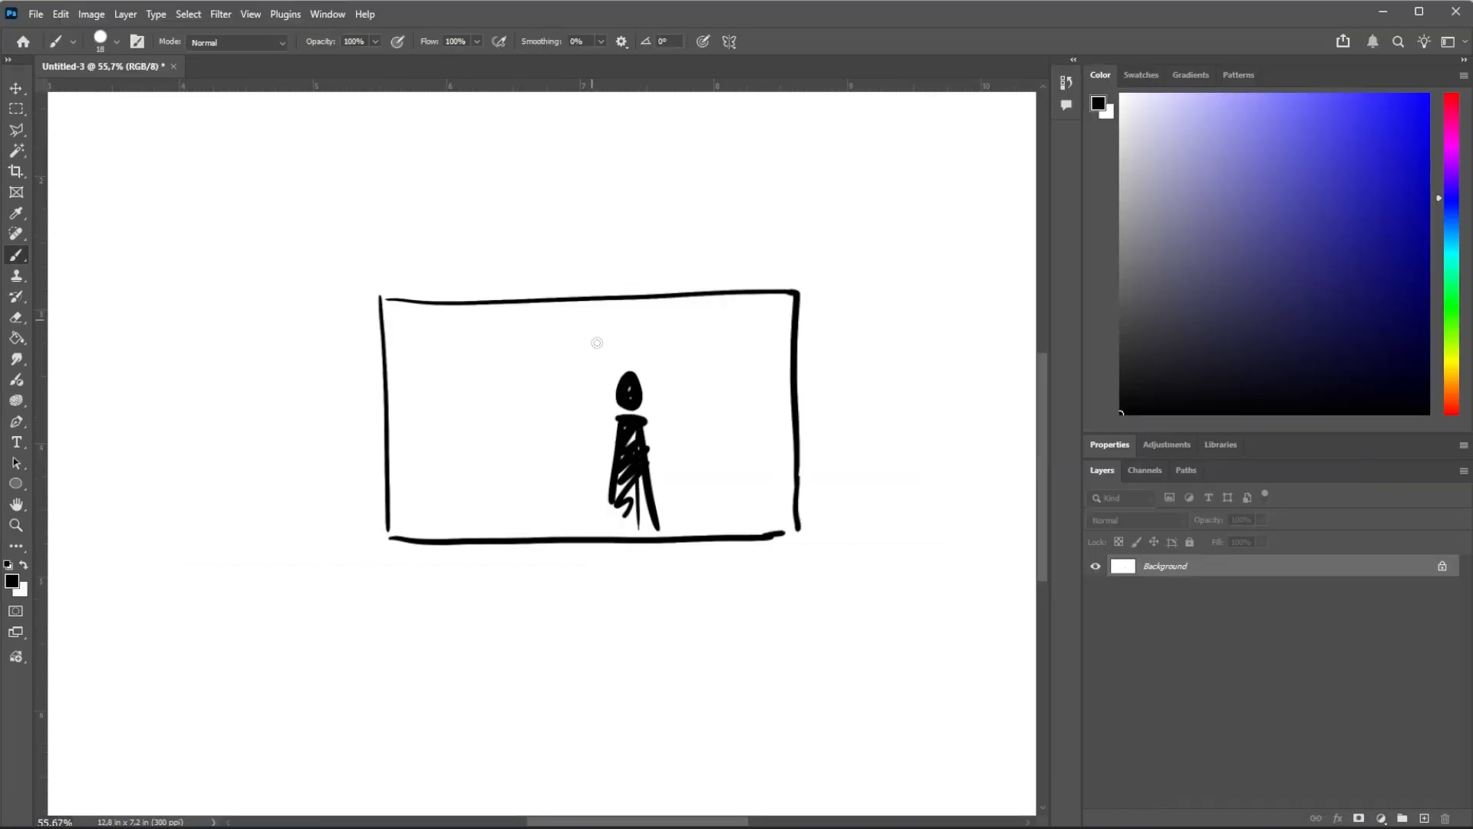
# Step: Sketch vertical tree trunk lines around the figure, close the frame's lower corner, and pick a new brush colour
pyautogui.moveTo(563, 303); pyautogui.dragTo(564, 446)
pyautogui.moveTo(586, 310); pyautogui.dragTo(590, 500)
pyautogui.moveTo(493, 305); pyautogui.dragTo(492, 442)
pyautogui.moveTo(512, 312); pyautogui.dragTo(517, 452)
pyautogui.moveTo(712, 307); pyautogui.dragTo(709, 481)
pyautogui.moveTo(772, 535); pyautogui.dragTo(793, 533)
pyautogui.click(1452, 406)
pyautogui.click(1356, 150)
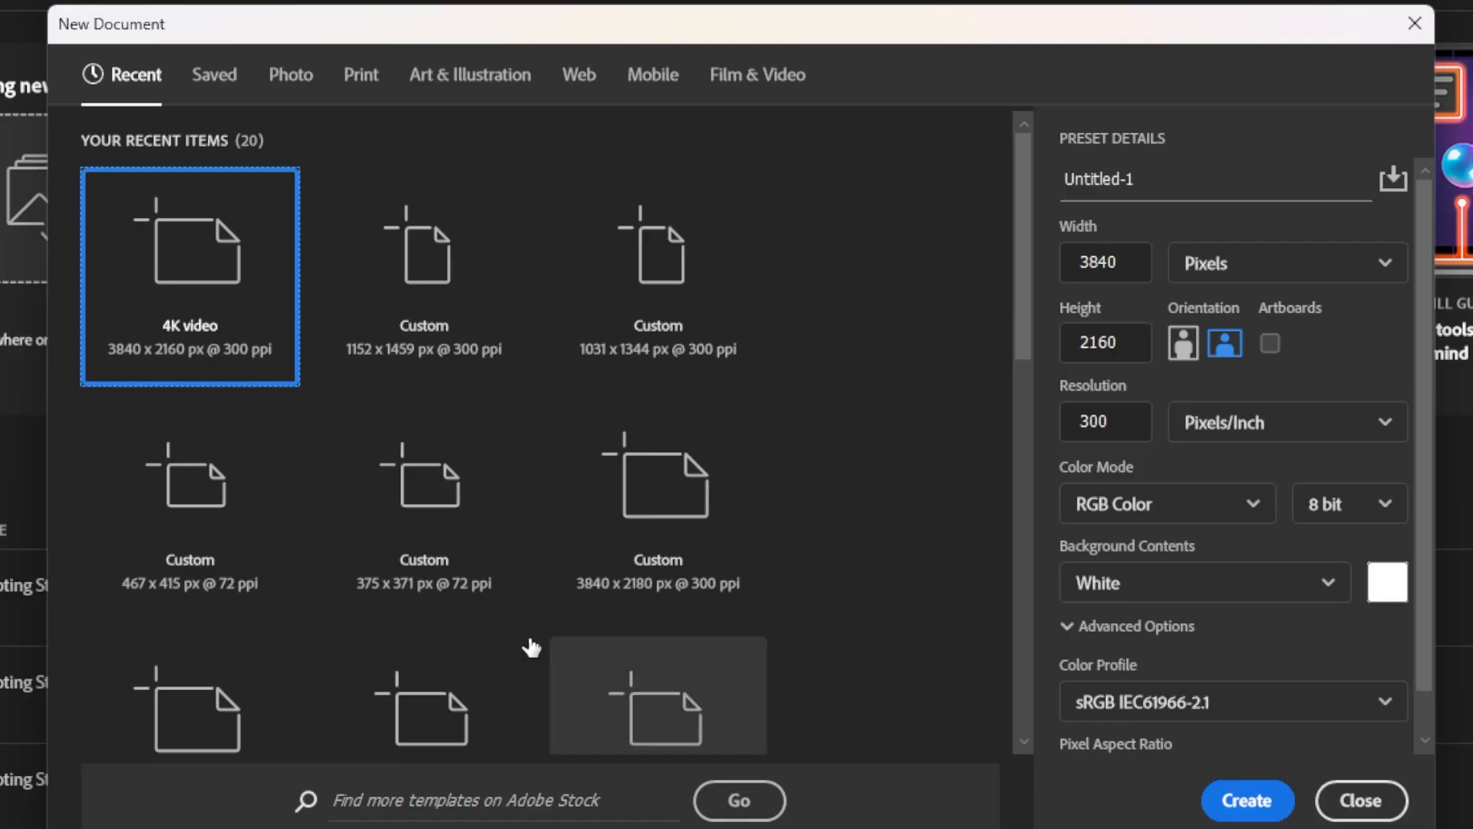
# Step: Create a new document from the 4K video preset at 3840 x 2160 px and 300 ppi
pyautogui.click(118, 269)
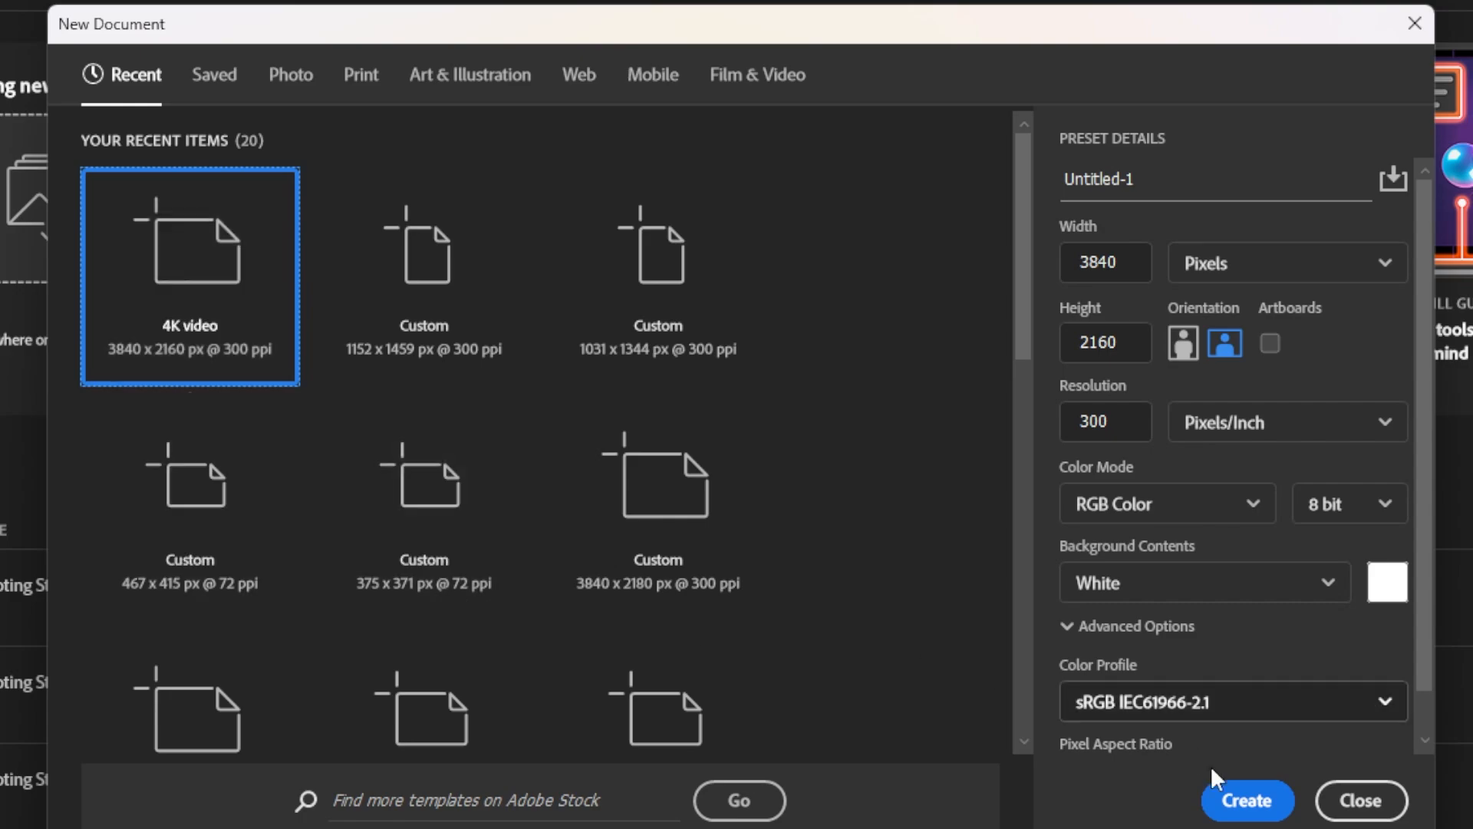
pyautogui.click(1245, 799)
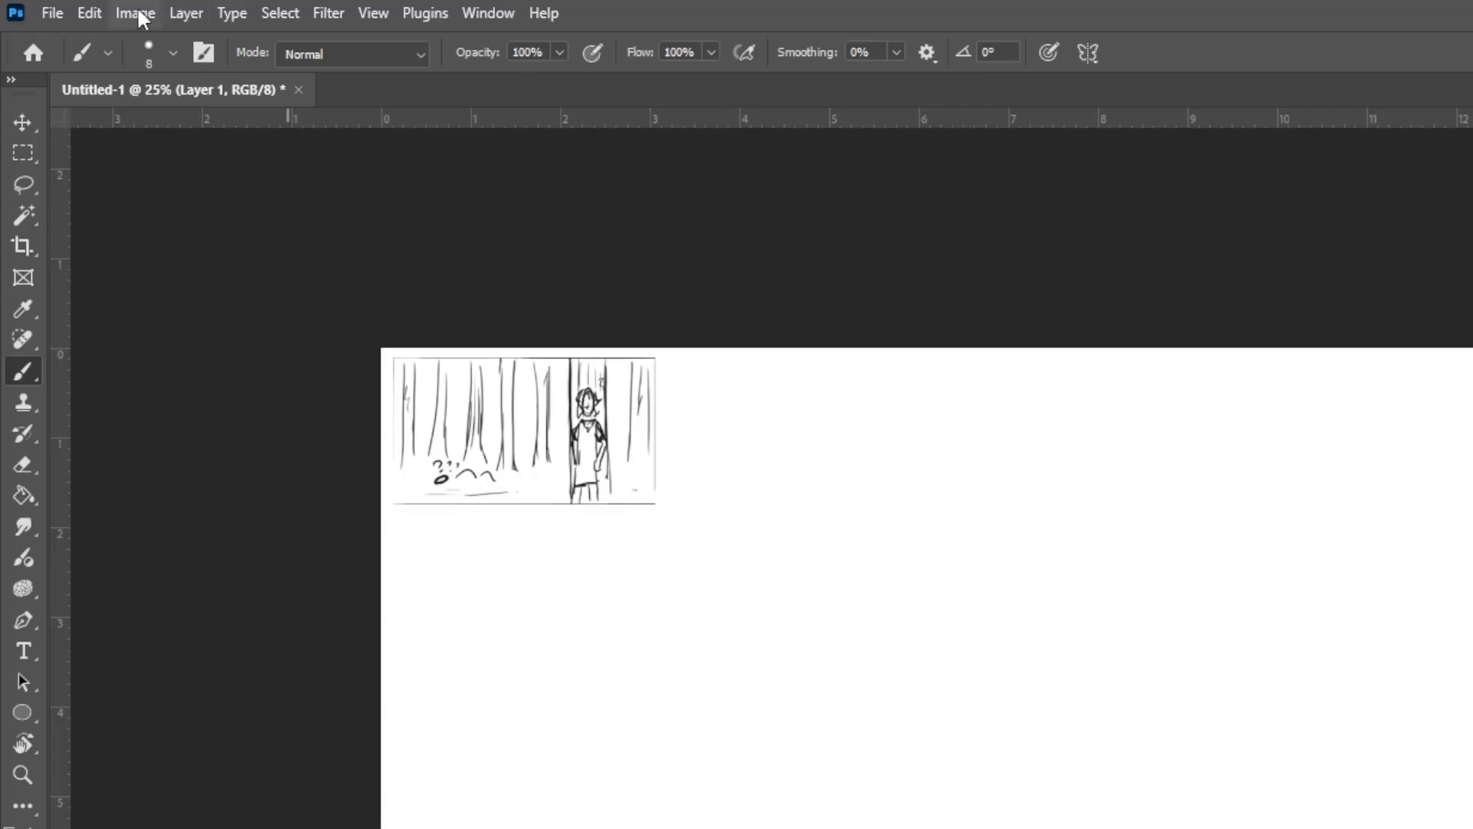
# Step: Widen the forest sketch's canvas to 130 percent of its width
pyautogui.click(136, 14)
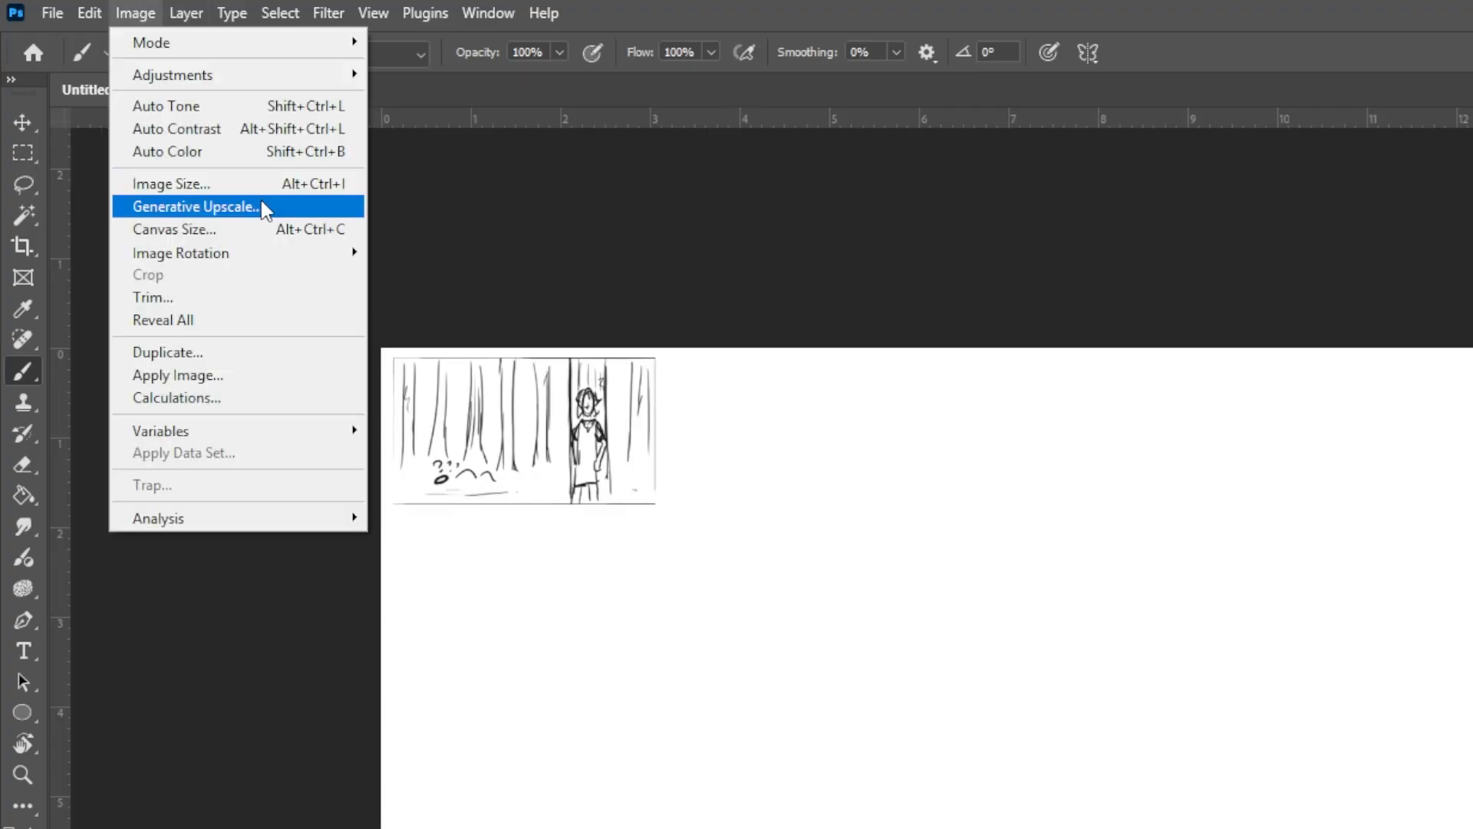
pyautogui.click(253, 229)
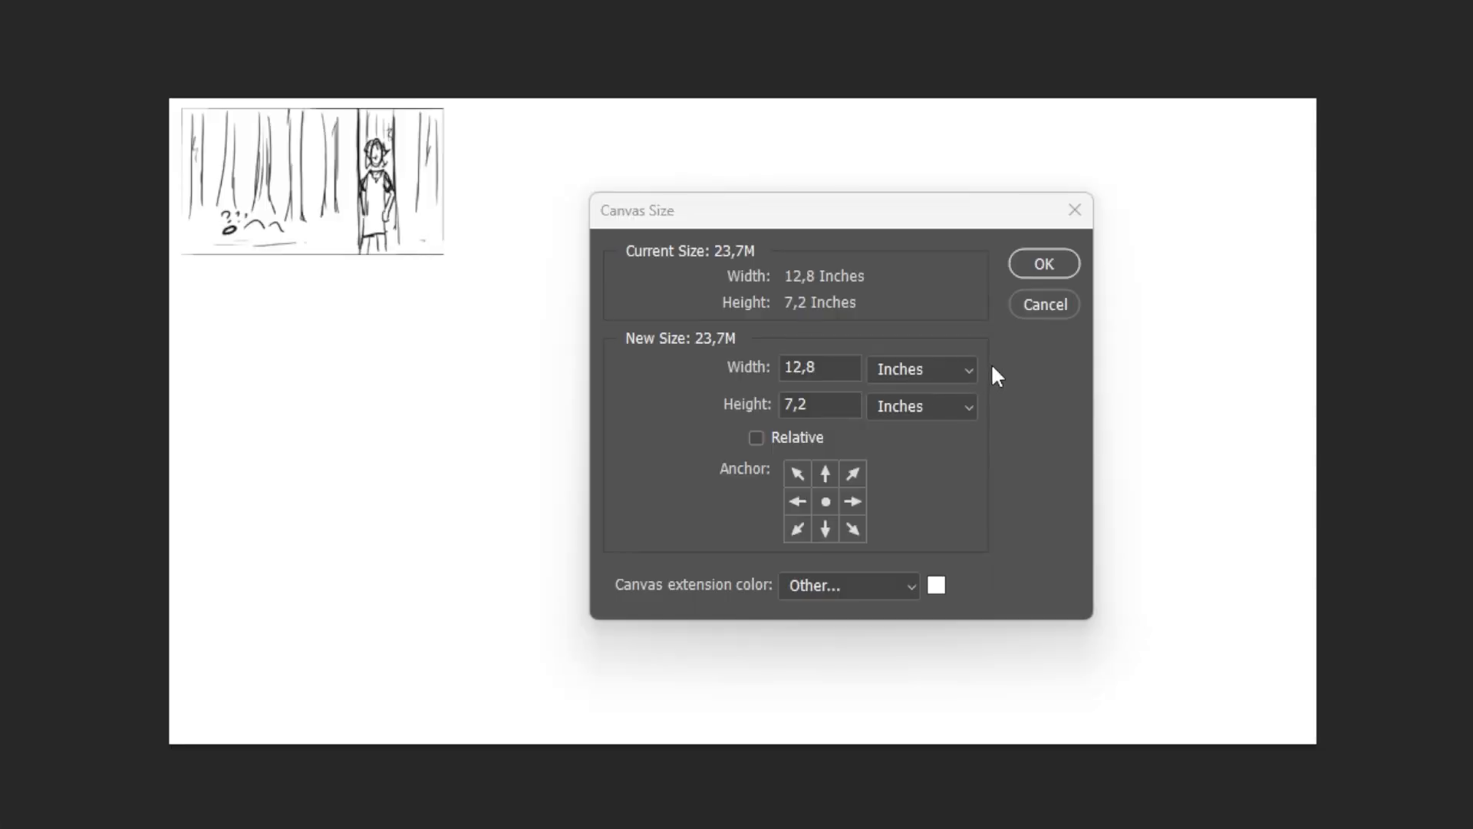
pyautogui.click(972, 372)
pyautogui.click(939, 395)
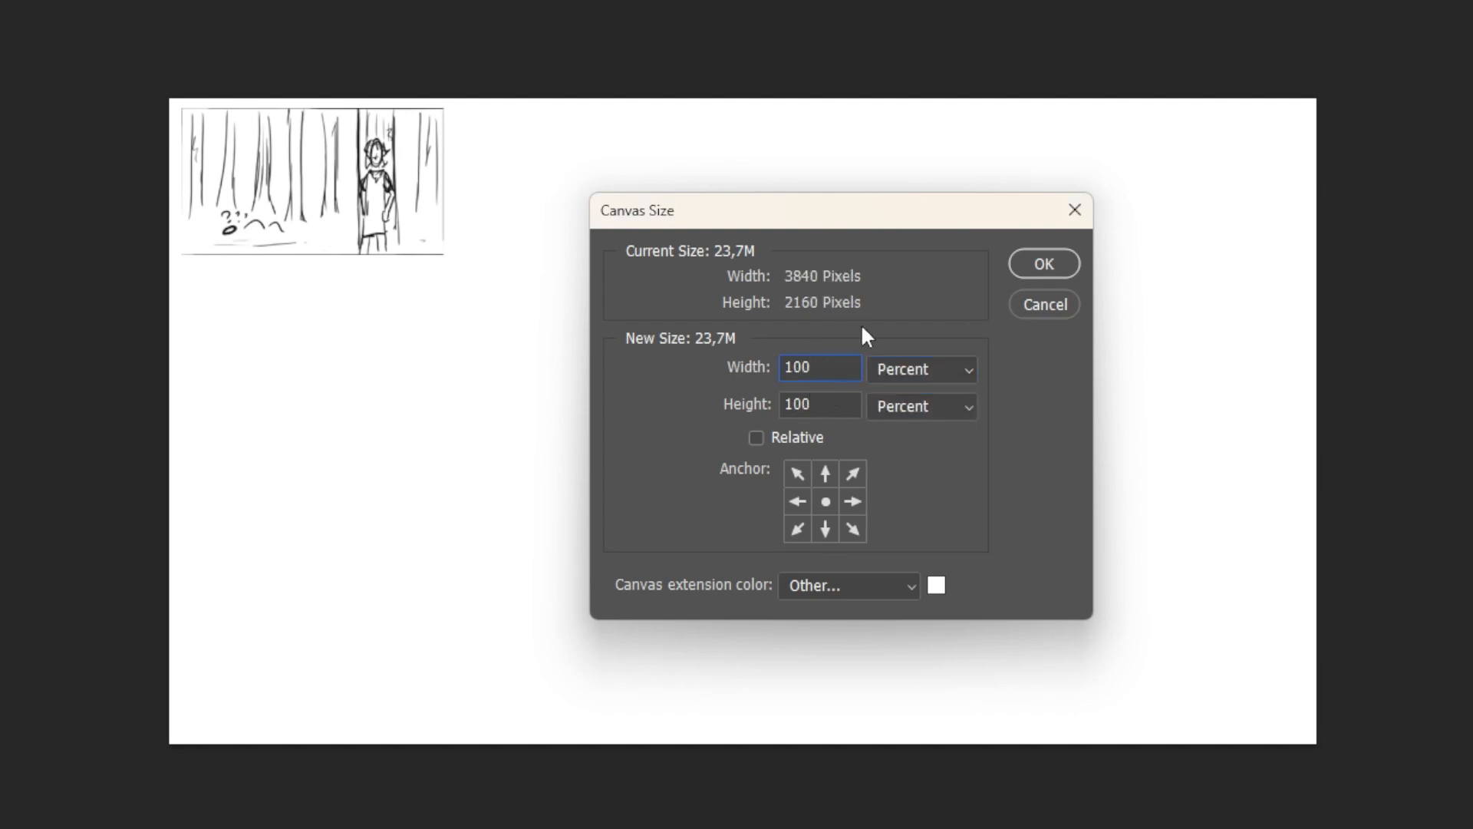
pyautogui.press('BackSpace')
pyautogui.press('BackSpace')
pyautogui.write('30')
pyautogui.click(1070, 263)
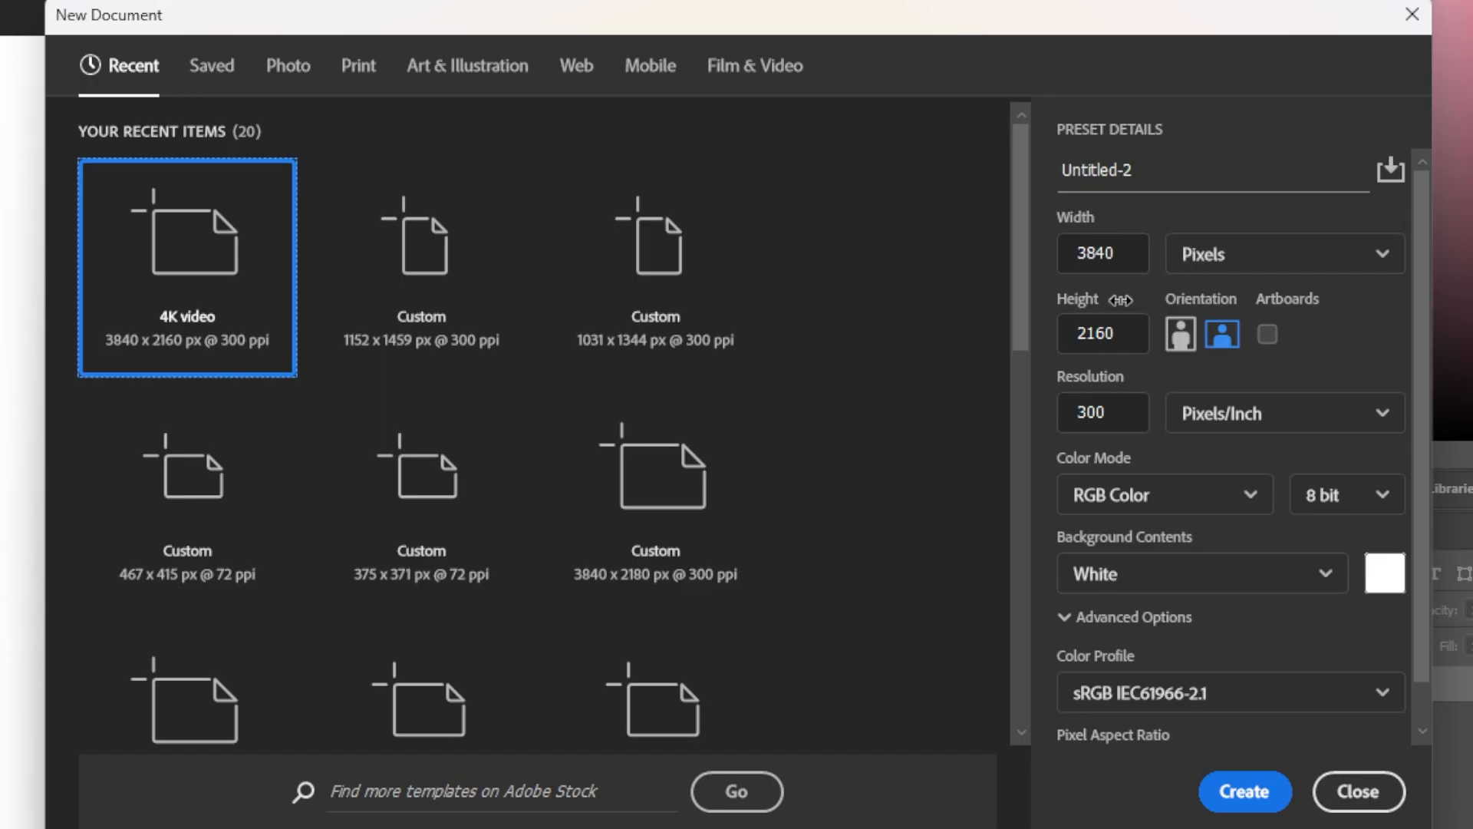
pyautogui.click(1122, 257)
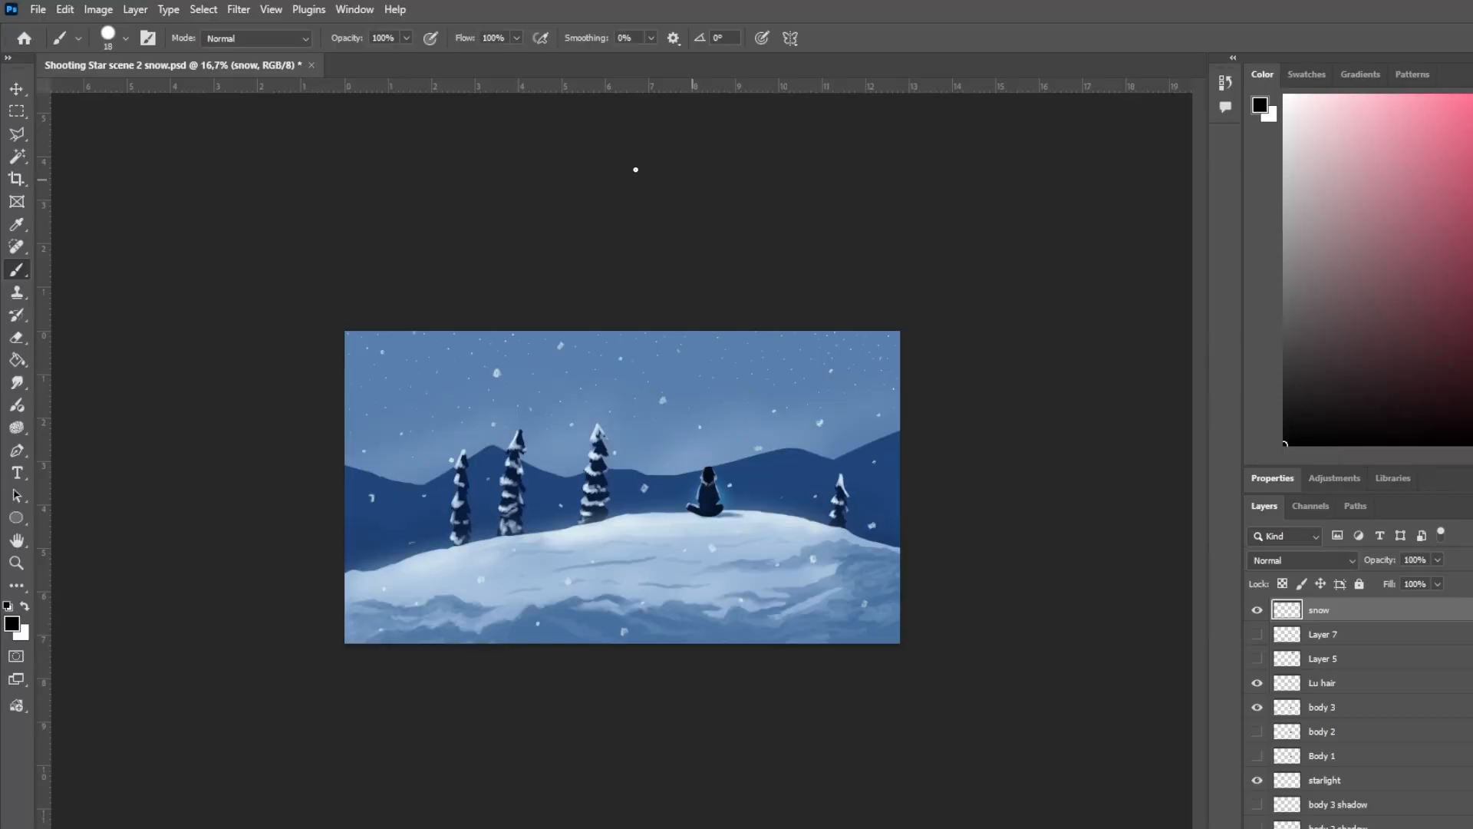
# Step: Review the canvas size settings of the snow scene and close them
pyautogui.click(94, 15)
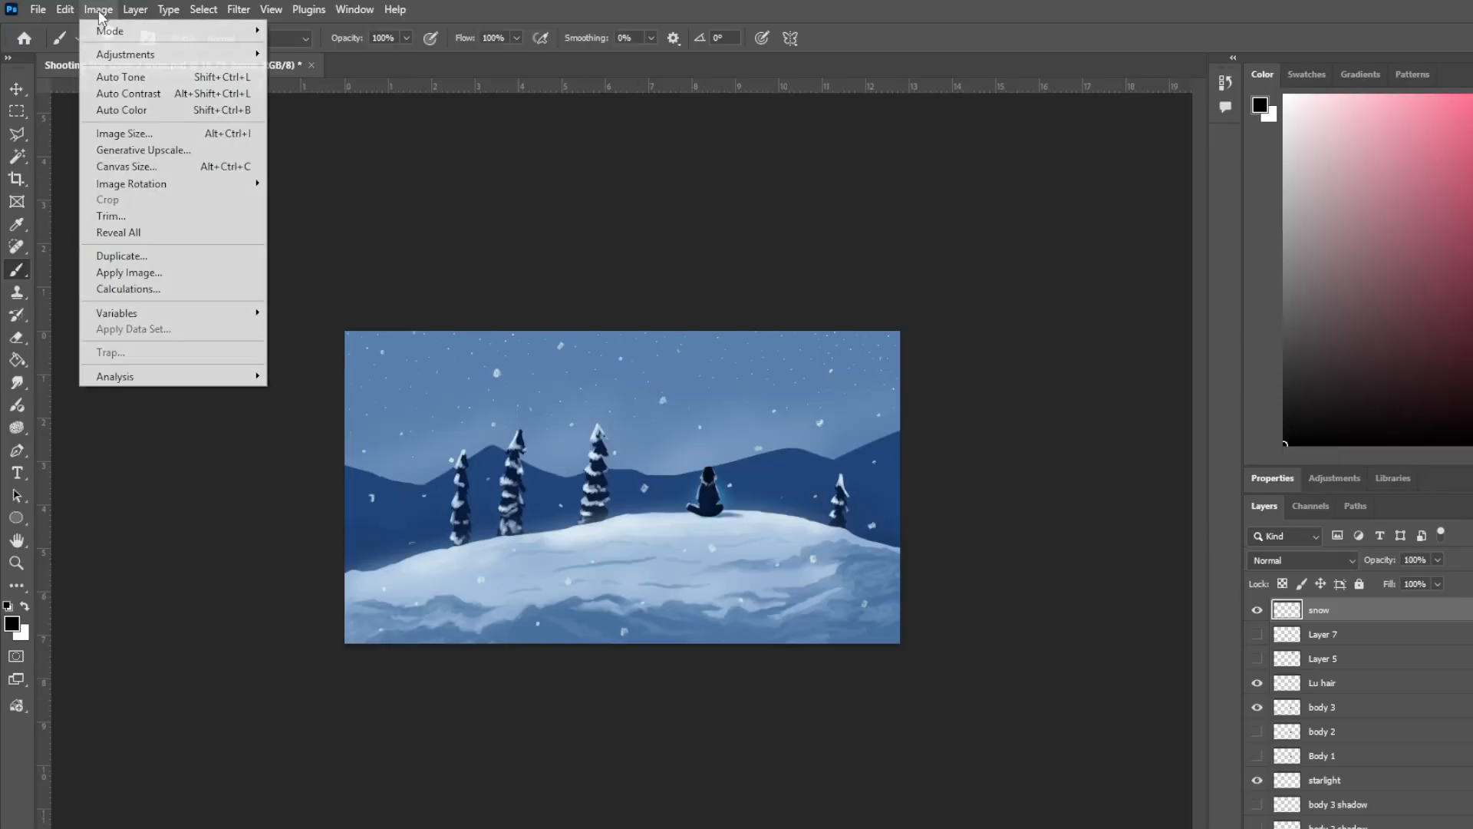
pyautogui.click(163, 164)
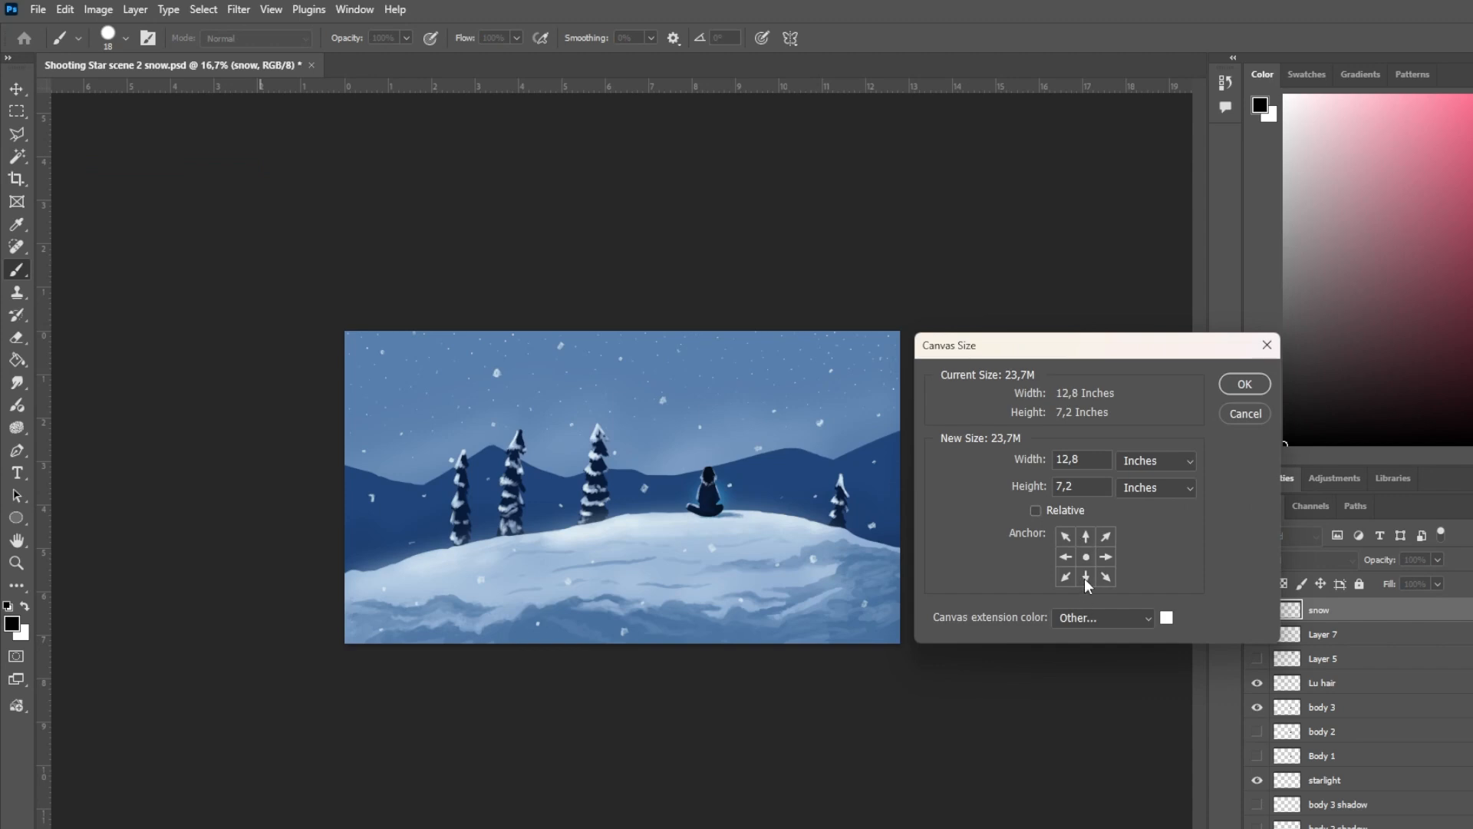
pyautogui.press('Return')
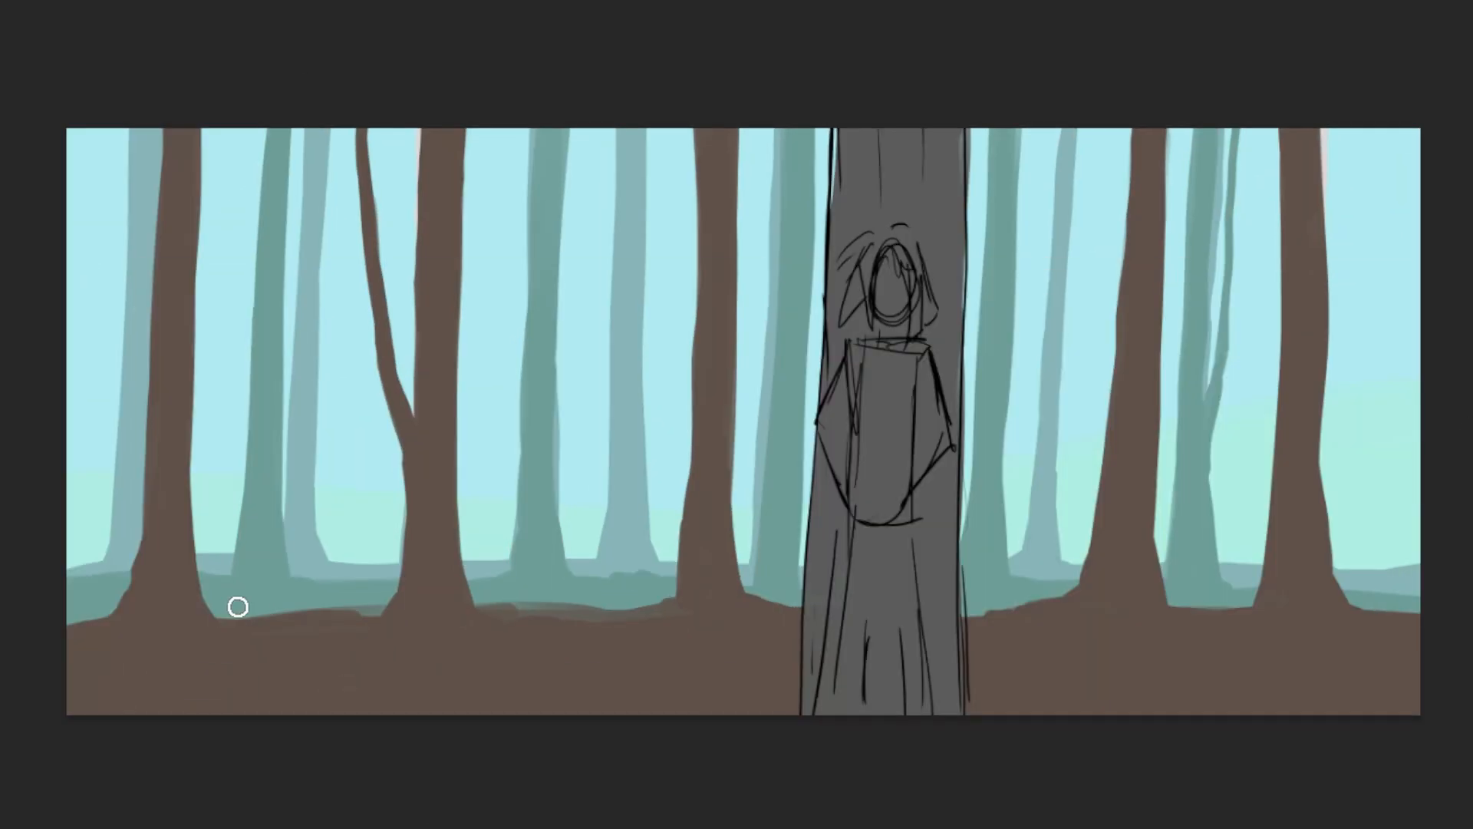
# Step: Try a broad green brush stroke across the forest background and undo it
pyautogui.moveTo(296, 445); pyautogui.dragTo(1417, 329)
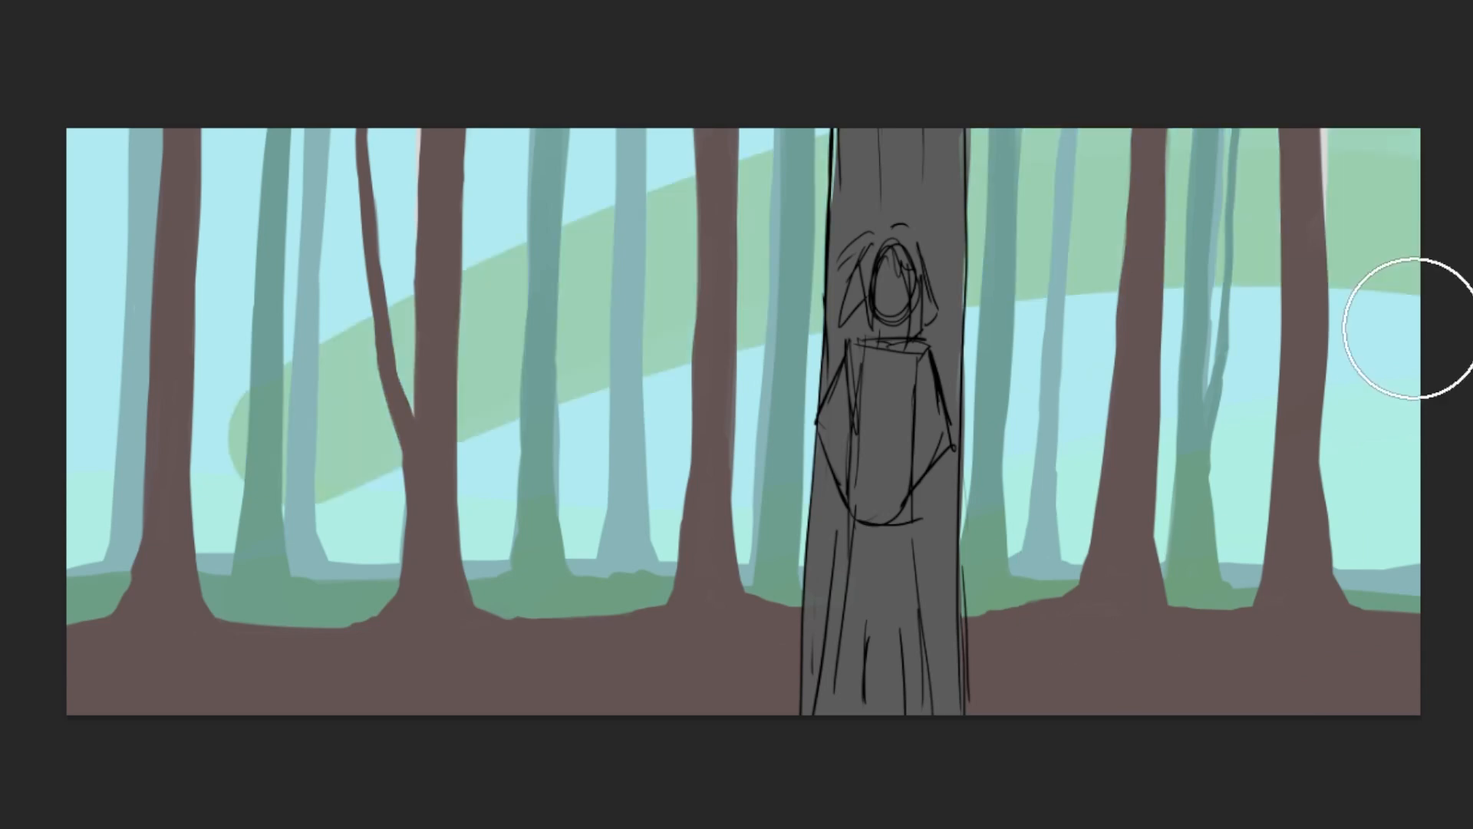
pyautogui.hotkey('ctrl', 'z')
# Step: Select two diagonal beam shapes across the forest, fill them with a pale yellow light gradient, and deselect
pyautogui.rightClick(1180, 672)
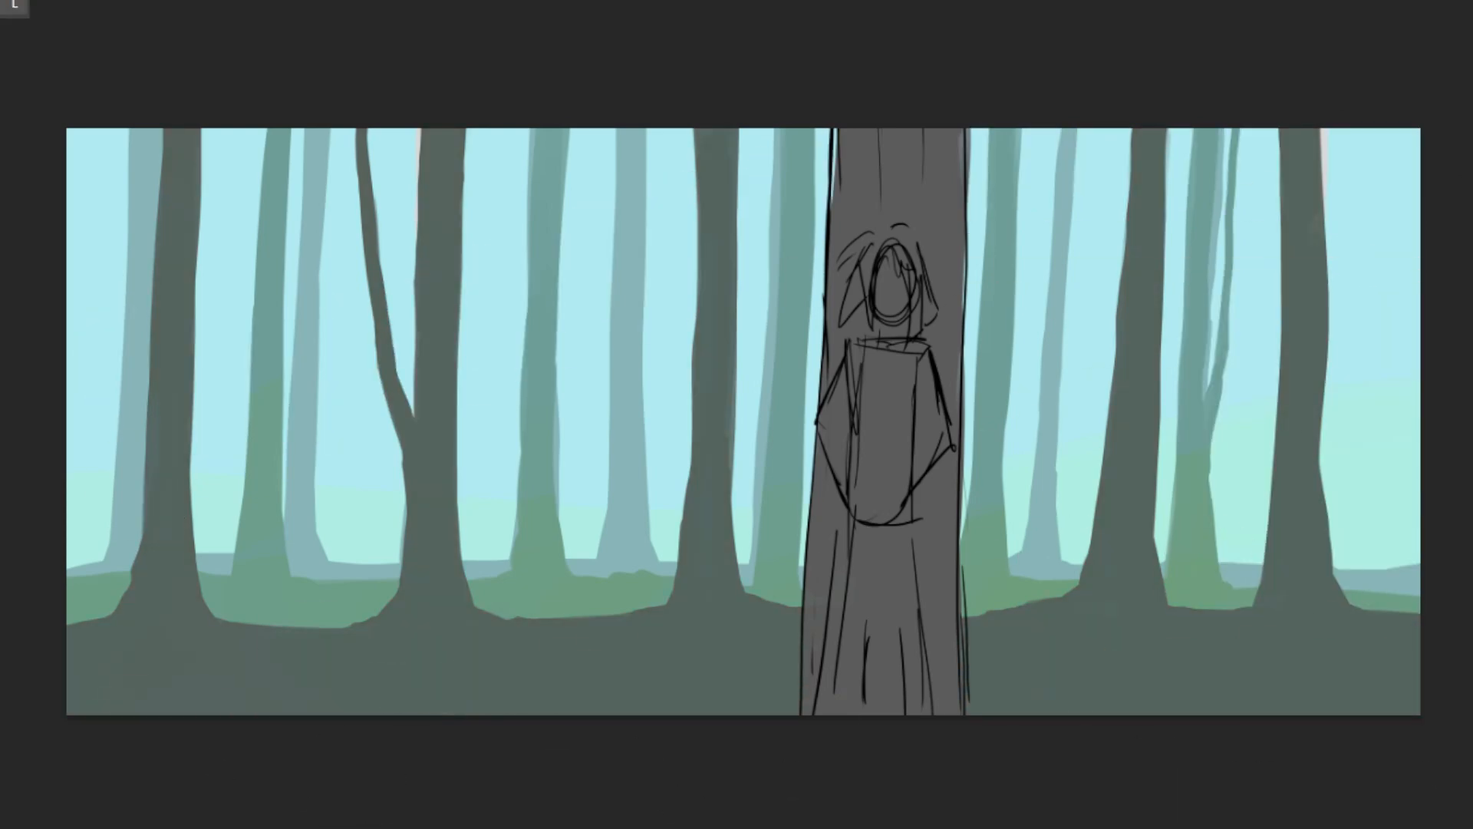
pyautogui.click(200, 641)
pyautogui.click(510, 642)
pyautogui.keyDown('shift'); pyautogui.click(671, 670); pyautogui.keyUp('shift')
pyautogui.click(862, 671)
pyautogui.moveTo(1075, 153); pyautogui.dragTo(491, 583)
pyautogui.hotkey('ctrl', 'd')
# Step: Paint rough brown texture strokes along the forest ground
pyautogui.rightClick(518, 660)
pyautogui.moveTo(392, 668); pyautogui.dragTo(766, 689)
pyautogui.moveTo(968, 694); pyautogui.dragTo(1213, 700)
pyautogui.moveTo(1418, 702)
pyautogui.mouseDown()
pyautogui.moveTo(69, 705)
pyautogui.moveTo(356, 657)
pyautogui.mouseUp()
# Step: Draw grass tufts and small plant silhouettes along the ground line between the foreground tree trunks
pyautogui.rightClick(1231, 629)
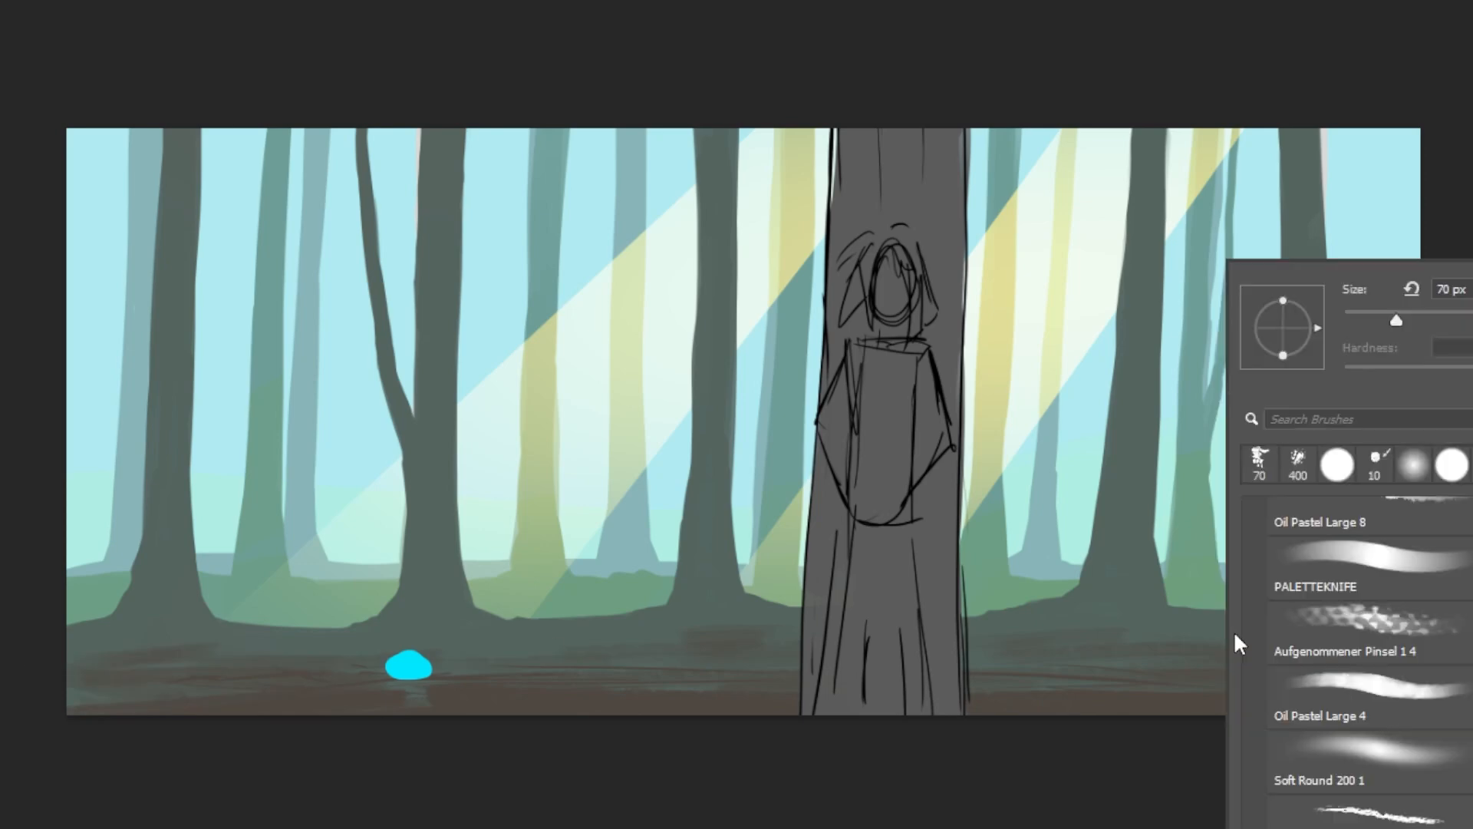
pyautogui.moveTo(1254, 605); pyautogui.dragTo(1238, 544)
pyautogui.moveTo(473, 608); pyautogui.dragTo(479, 544)
pyautogui.moveTo(636, 610)
pyautogui.mouseDown()
pyautogui.moveTo(630, 589)
pyautogui.moveTo(636, 609)
pyautogui.mouseUp()
pyautogui.rightClick(612, 614)
pyautogui.moveTo(223, 590); pyautogui.dragTo(227, 619)
pyautogui.moveTo(1402, 589); pyautogui.dragTo(1398, 611)
pyautogui.rightClick(1297, 622)
pyautogui.moveTo(1171, 606); pyautogui.dragTo(1185, 563)
pyautogui.moveTo(1033, 593); pyautogui.dragTo(1038, 599)
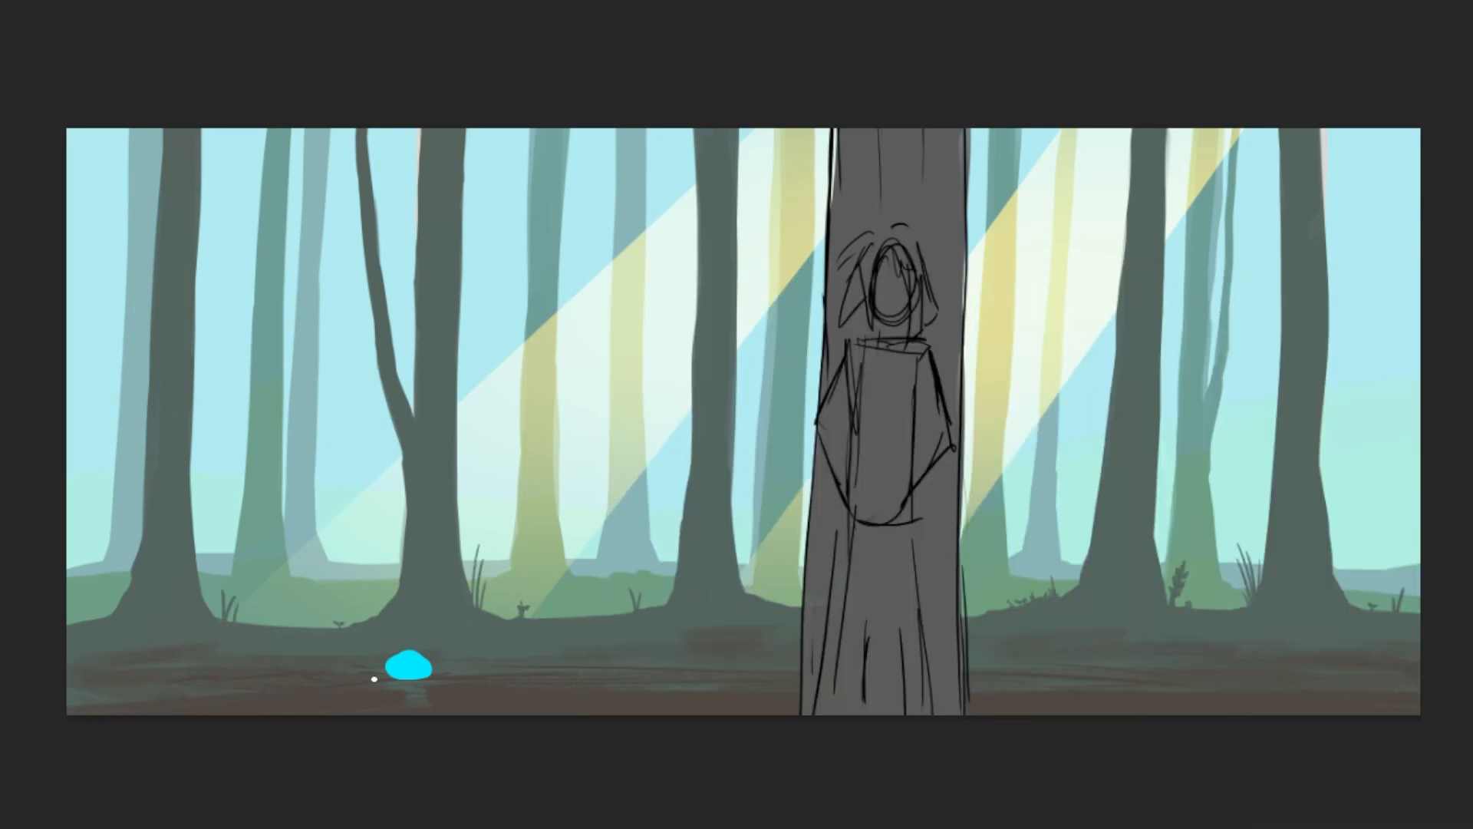
# Step: Add a curled plant beside the far-left trunk and a few more small sprouts along the ground line
pyautogui.moveTo(106, 616); pyautogui.dragTo(107, 588)
pyautogui.moveTo(106, 614); pyautogui.dragTo(99, 610)
pyautogui.moveTo(520, 611); pyautogui.dragTo(513, 606)
pyautogui.moveTo(844, 611); pyautogui.dragTo(841, 585)
# Step: Choose a leaf-shaped brush and paint foliage along the upper edge of the forest between the trunks
pyautogui.rightClick(1296, 595)
pyautogui.rightClick(1261, 587)
pyautogui.click(1283, 582)
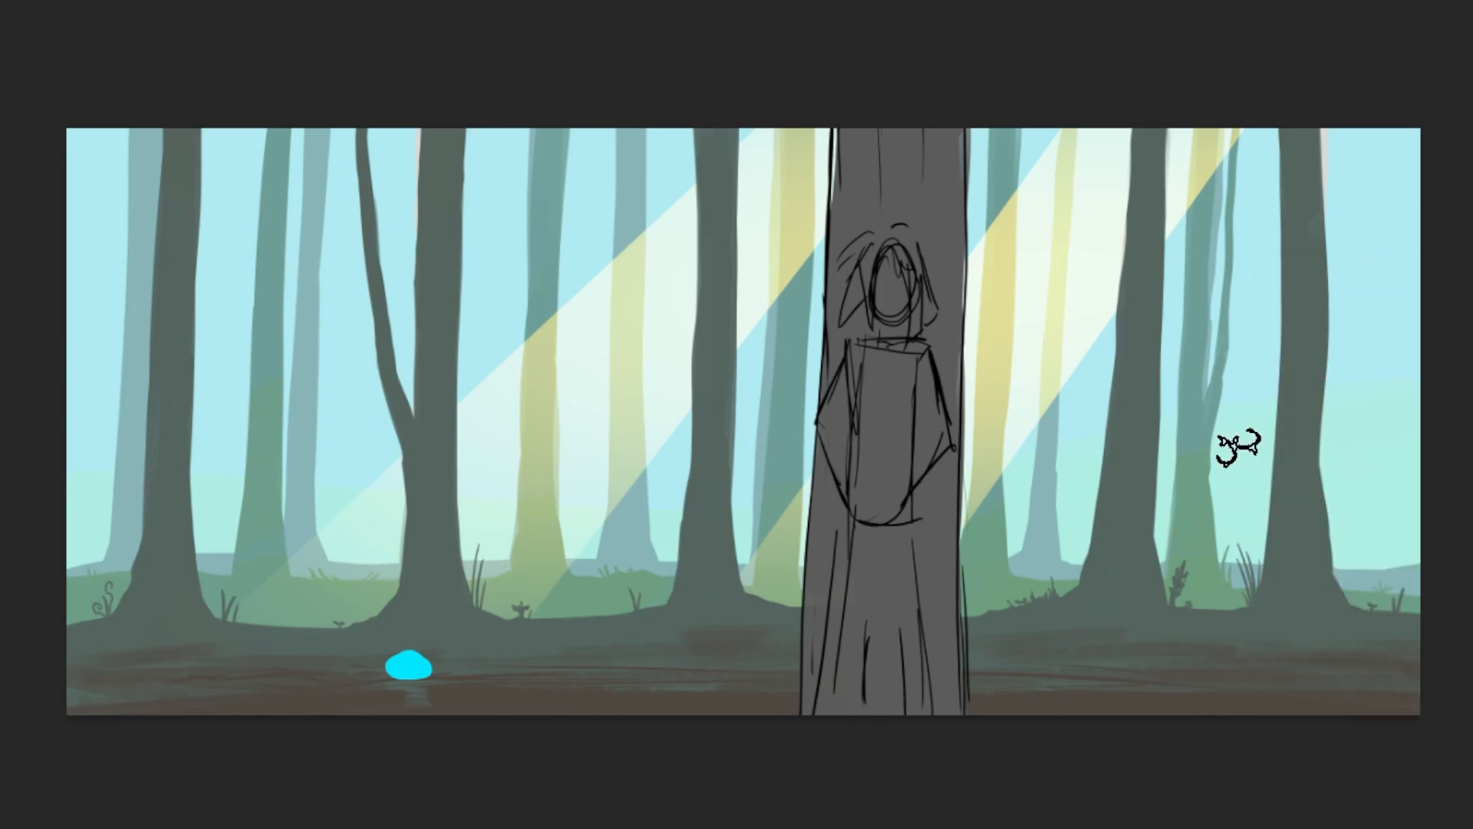
pyautogui.rightClick(1218, 570)
pyautogui.rightClick(1220, 569)
pyautogui.moveTo(1229, 219); pyautogui.dragTo(1260, 198)
pyautogui.moveTo(1273, 141); pyautogui.dragTo(1228, 158)
pyautogui.moveTo(1098, 135); pyautogui.dragTo(1001, 142)
pyautogui.moveTo(645, 142); pyautogui.dragTo(556, 153)
pyautogui.moveTo(211, 140); pyautogui.dragTo(353, 140)
pyautogui.moveTo(157, 138); pyautogui.dragTo(71, 154)
pyautogui.moveTo(1327, 138); pyautogui.dragTo(1416, 147)
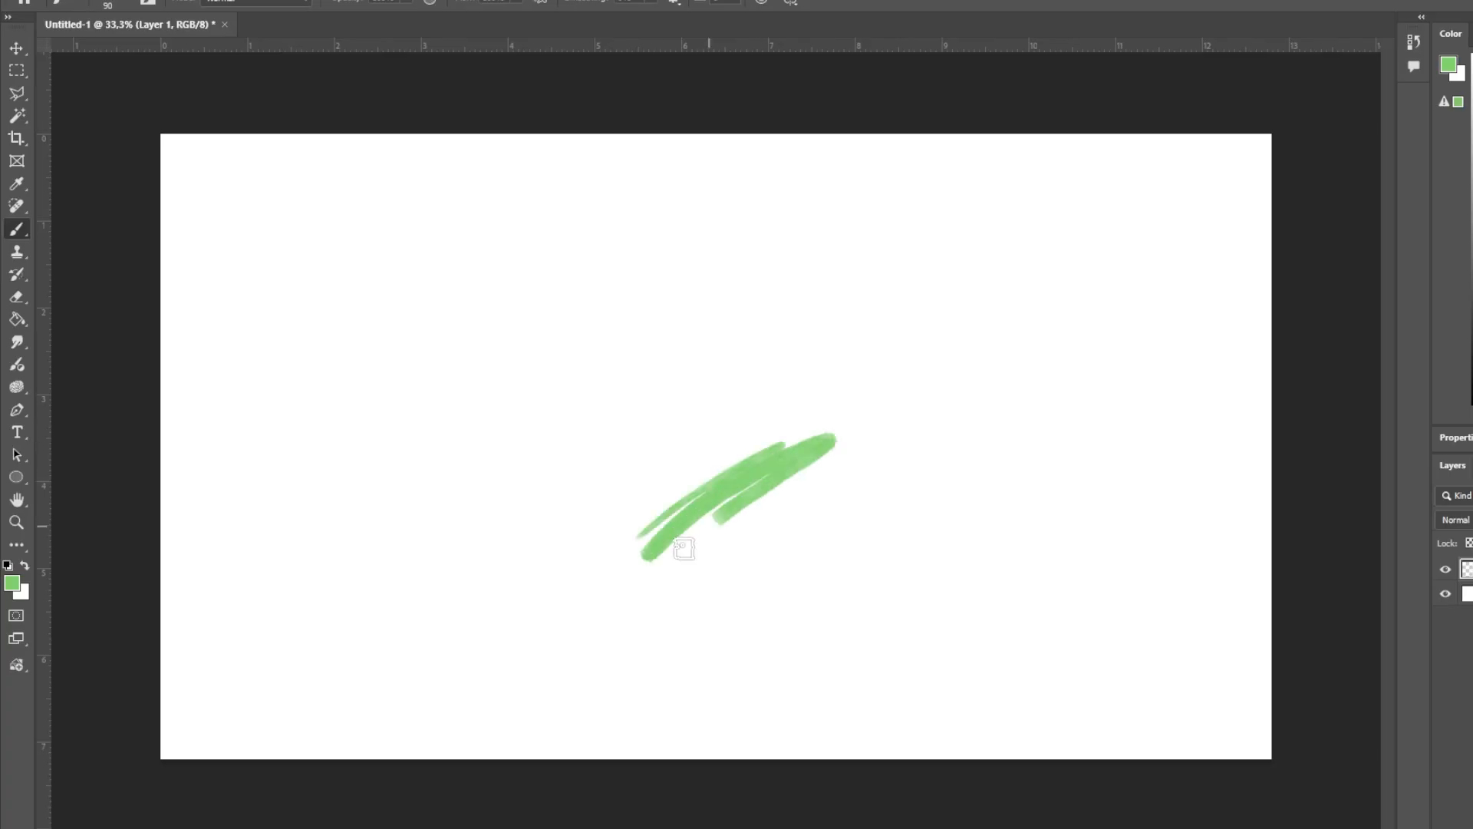
# Step: Scribble a green patch on the blank canvas and a textured purple patch above it with a different brush
pyautogui.moveTo(681, 543); pyautogui.dragTo(936, 587)
pyautogui.rightClick(1021, 330)
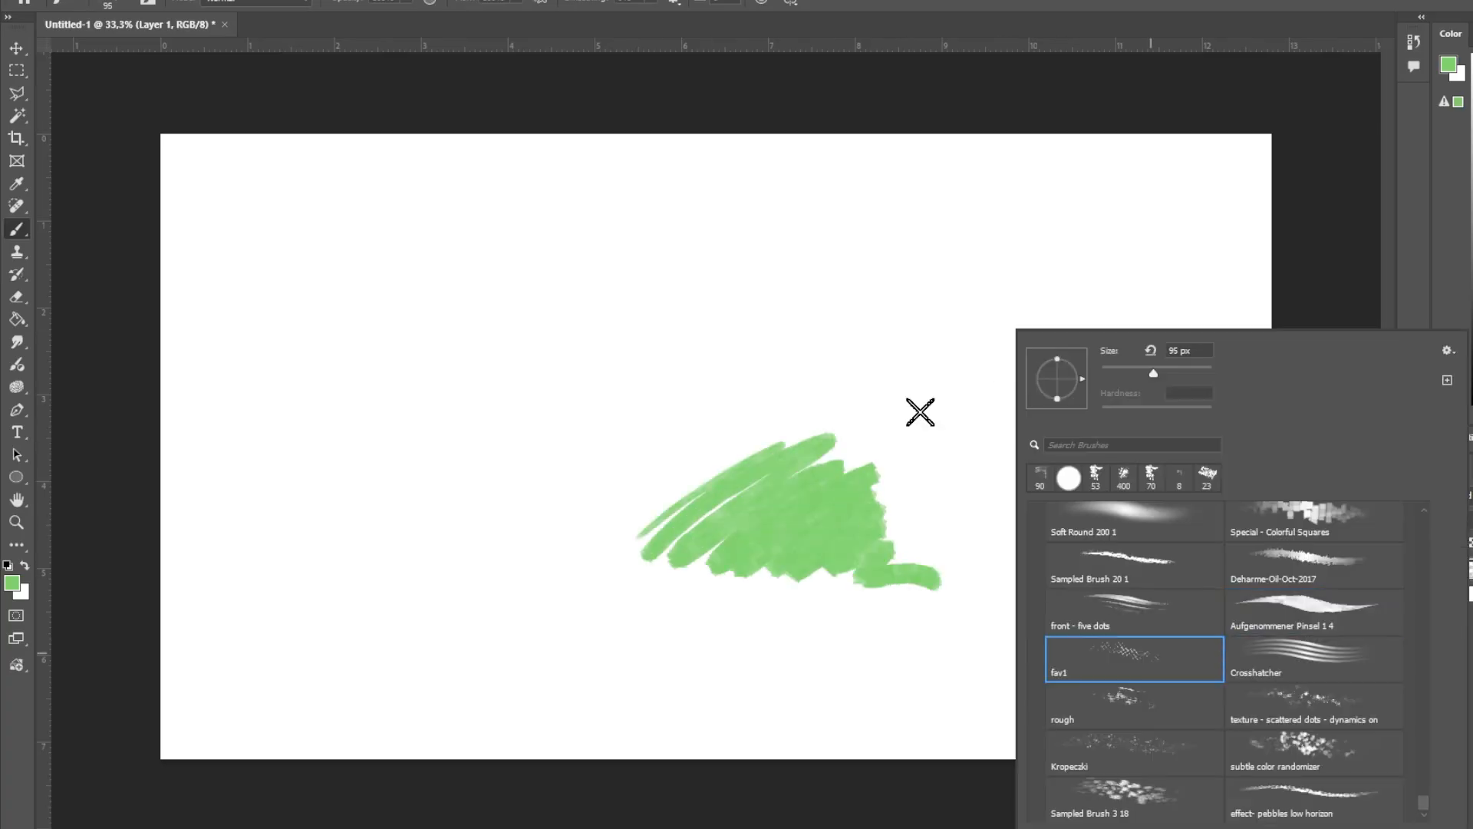
pyautogui.rightClick(921, 330)
pyautogui.click(1216, 564)
pyautogui.press('Escape')
pyautogui.moveTo(622, 399); pyautogui.dragTo(1032, 372)
# Step: Paint a blue patch and a teal patch on either side of the green one using other brushes
pyautogui.rightClick(1094, 329)
pyautogui.click(1382, 725)
pyautogui.press('Escape')
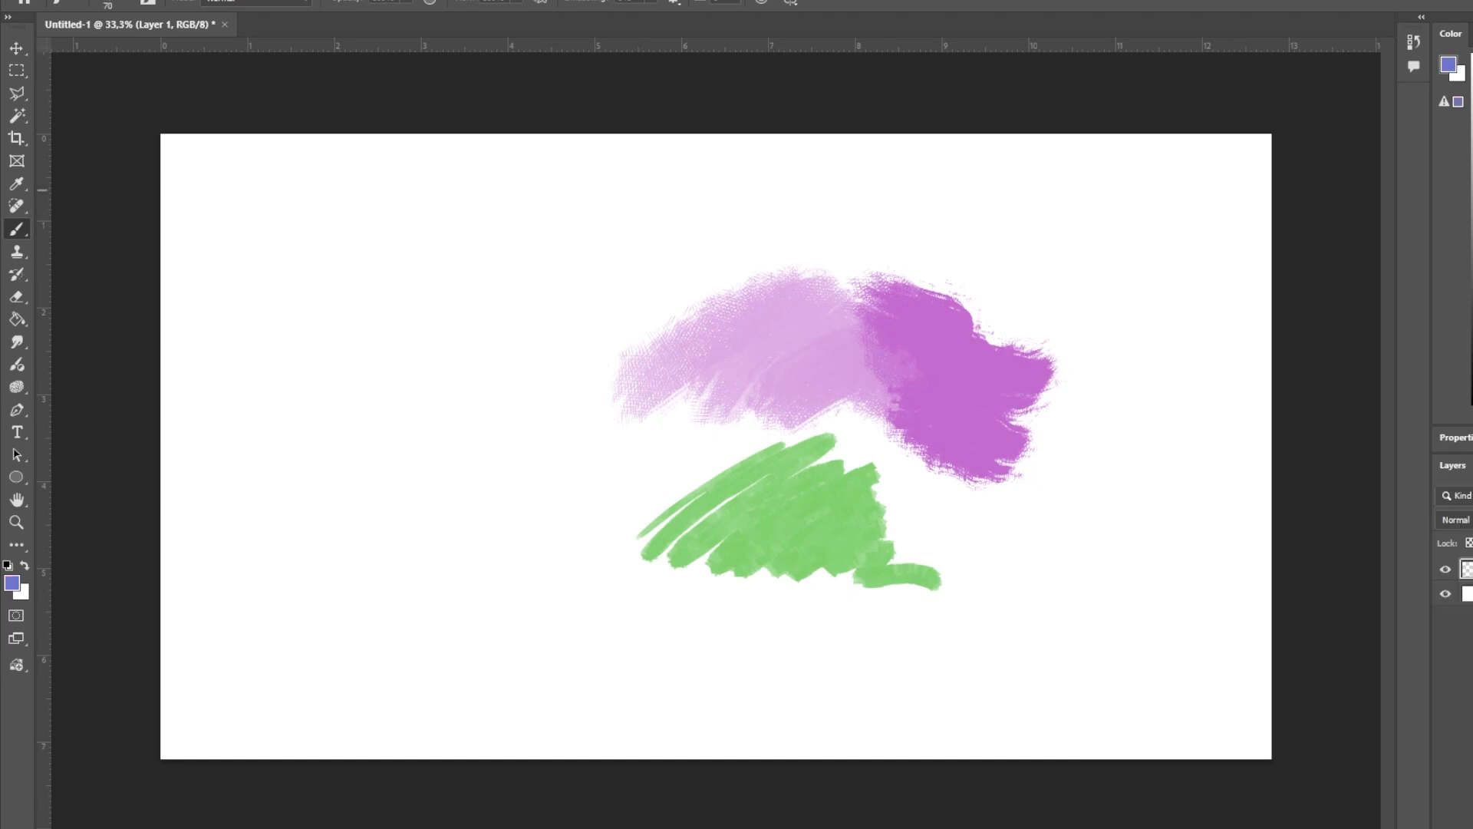
pyautogui.moveTo(917, 506)
pyautogui.mouseDown()
pyautogui.moveTo(1020, 472)
pyautogui.moveTo(991, 622)
pyautogui.moveTo(1112, 566)
pyautogui.moveTo(1119, 495)
pyautogui.mouseUp()
pyautogui.rightClick(1024, 328)
pyautogui.moveTo(495, 409)
pyautogui.mouseDown()
pyautogui.moveTo(529, 480)
pyautogui.moveTo(625, 559)
pyautogui.moveTo(606, 583)
pyautogui.mouseUp()
# Step: Add a new layer and paint a soft pink stroke over the teal and green patches
pyautogui.hotkey('ctrl', 'shift', 'alt', 'n')
pyautogui.rightClick(887, 328)
pyautogui.click(1017, 729)
pyautogui.moveTo(713, 403)
pyautogui.mouseDown()
pyautogui.moveTo(694, 530)
pyautogui.moveTo(725, 601)
pyautogui.mouseUp()
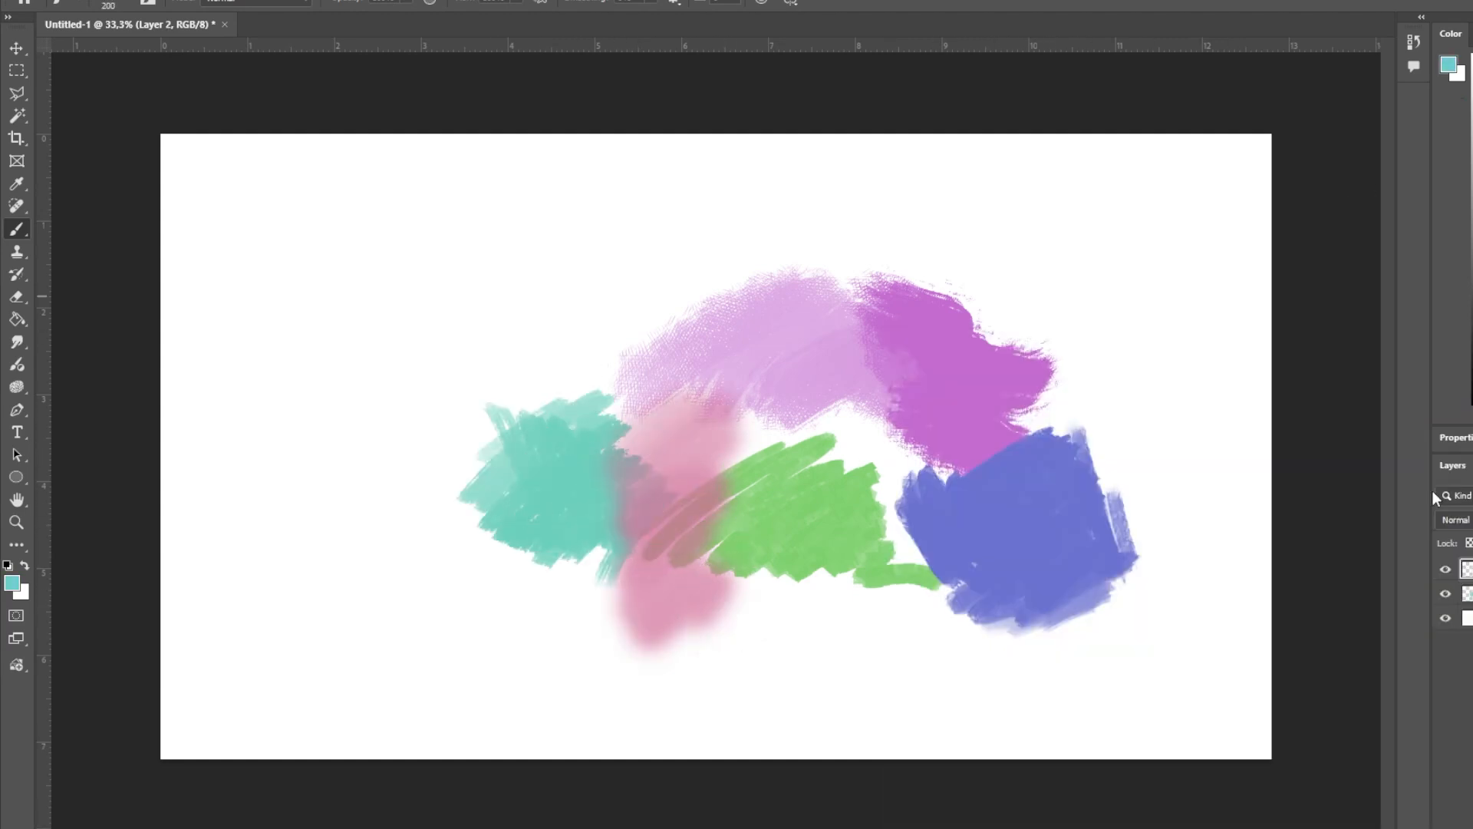
# Step: Paint a yellow patch beside the blue one and an orange patch near the purple one with different brushes
pyautogui.rightClick(1156, 329)
pyautogui.click(1446, 724)
pyautogui.moveTo(873, 441)
pyautogui.mouseDown()
pyautogui.moveTo(896, 550)
pyautogui.moveTo(932, 499)
pyautogui.mouseUp()
pyautogui.rightClick(956, 461)
pyautogui.click(1076, 543)
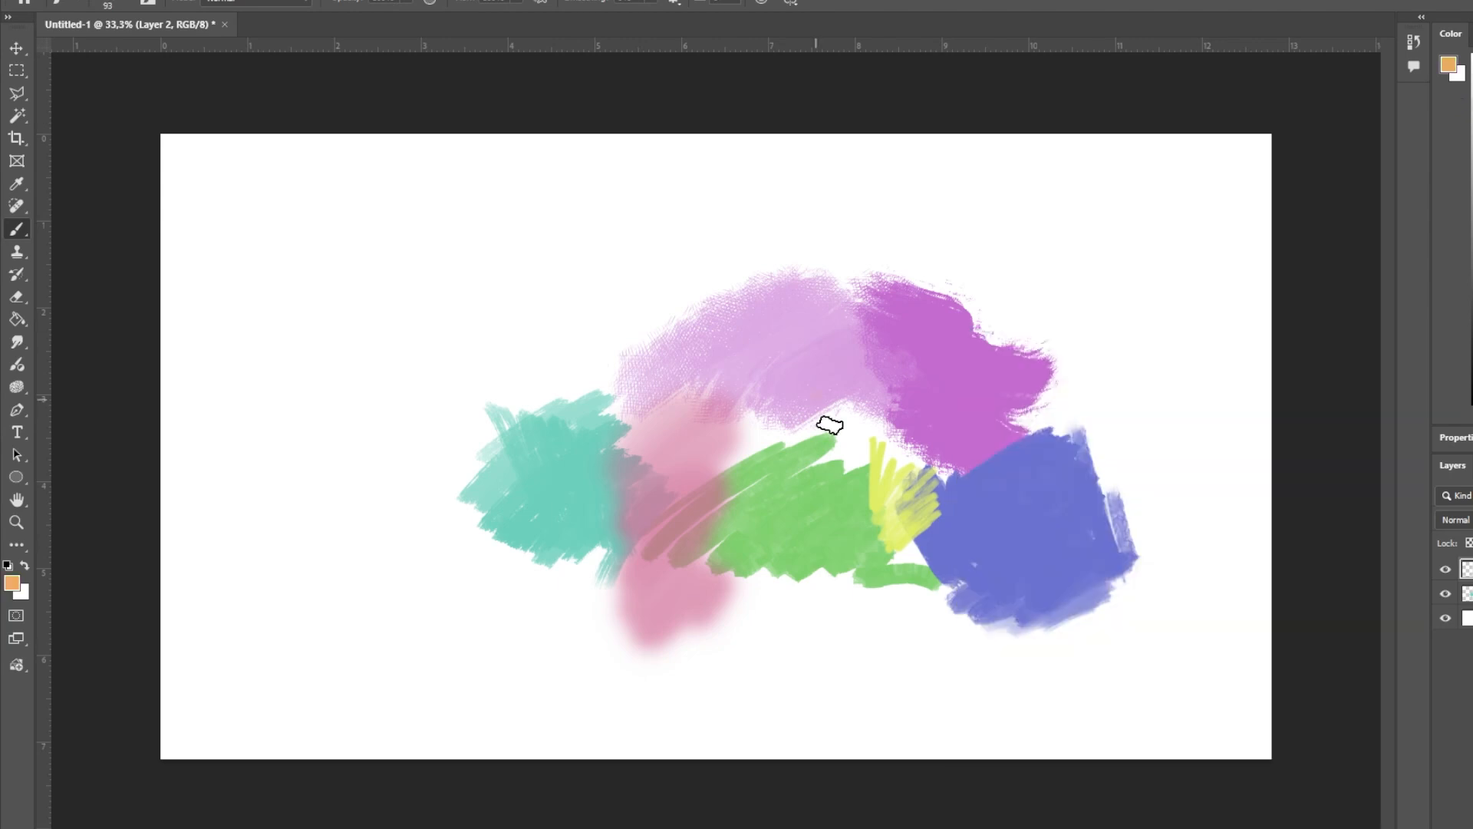
pyautogui.moveTo(832, 423); pyautogui.dragTo(910, 402)
# Step: Move the upper layer's pink, yellow and orange strokes upward, and toggle the background layer's visibility off and on
pyautogui.press('v')
pyautogui.moveTo(917, 510)
pyautogui.mouseDown()
pyautogui.moveTo(956, 472)
pyautogui.moveTo(931, 449)
pyautogui.mouseUp()
pyautogui.click(1446, 619)
pyautogui.click(1445, 618)
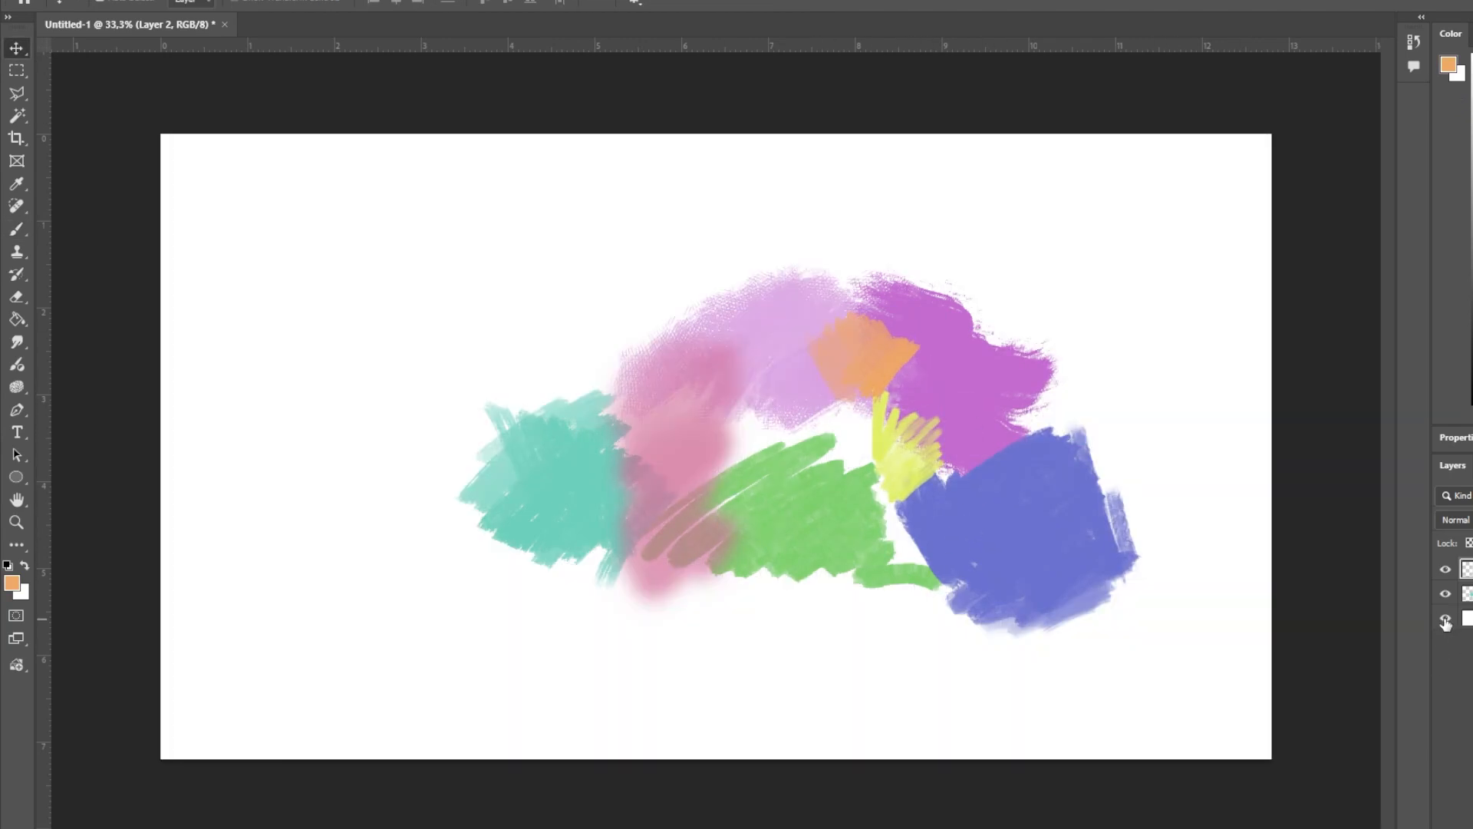
# Step: Prepare a new empty layer with the earlier paint layers hidden, and choose the Hard Round Pressure Size brush
pyautogui.rightClick(849, 503)
pyautogui.click(868, 622)
pyautogui.press('b')
pyautogui.rightClick(868, 622)
pyautogui.moveTo(1284, 785); pyautogui.dragTo(1285, 767)
pyautogui.doubleClick(1174, 725)
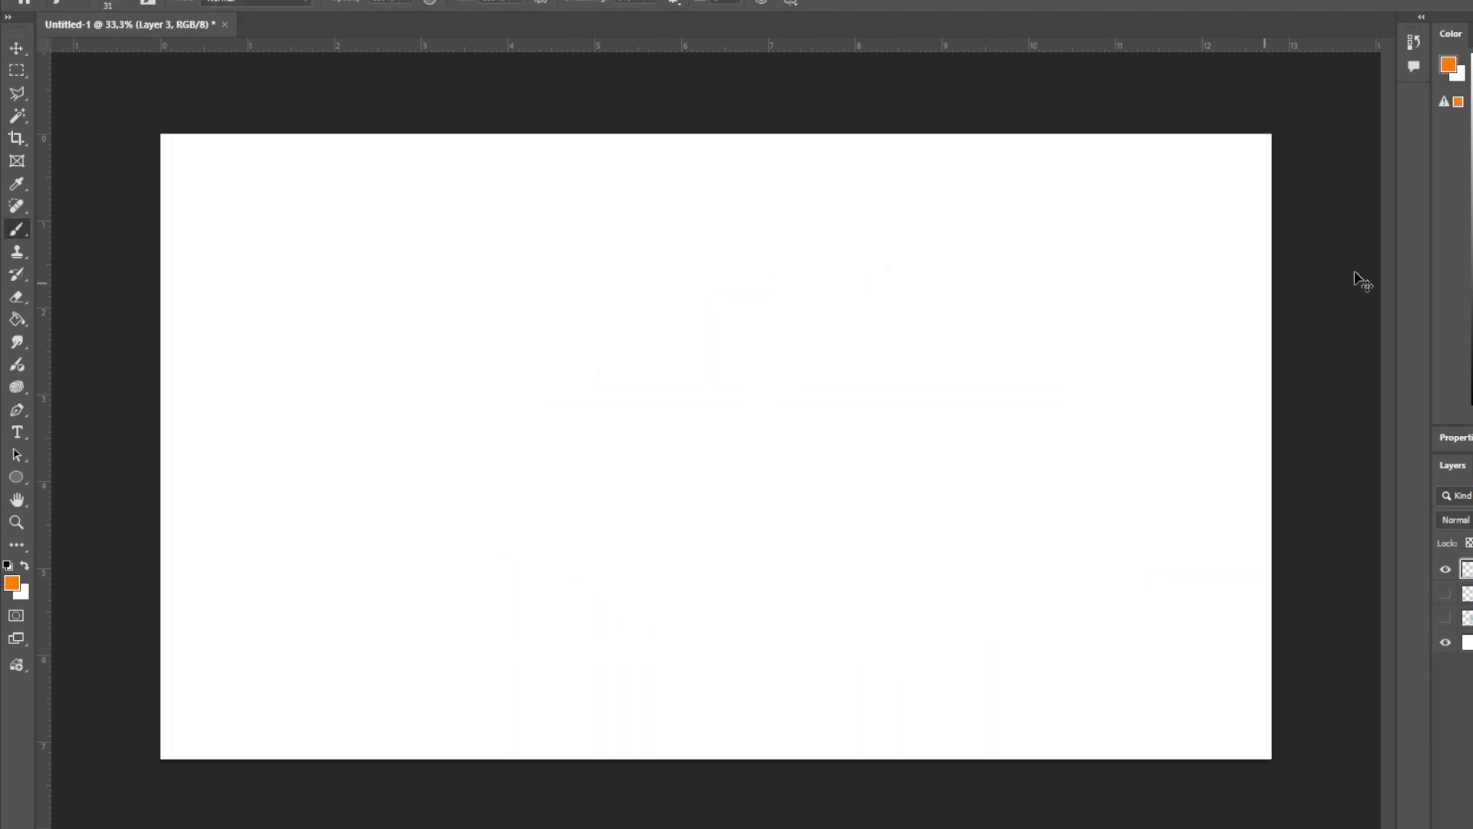
# Step: Outline a tall tree trunk with side branches and a leafy crown edge in dark blue
pyautogui.moveTo(709, 288); pyautogui.dragTo(708, 695)
pyautogui.hotkey('ctrl', 'z')
pyautogui.moveTo(739, 250); pyautogui.dragTo(727, 685)
pyautogui.moveTo(795, 276); pyautogui.dragTo(824, 679)
pyautogui.moveTo(858, 253)
pyautogui.mouseDown()
pyautogui.moveTo(792, 469)
pyautogui.moveTo(784, 454)
pyautogui.mouseUp()
pyautogui.moveTo(825, 677); pyautogui.dragTo(839, 741)
pyautogui.moveTo(728, 683); pyautogui.dragTo(716, 744)
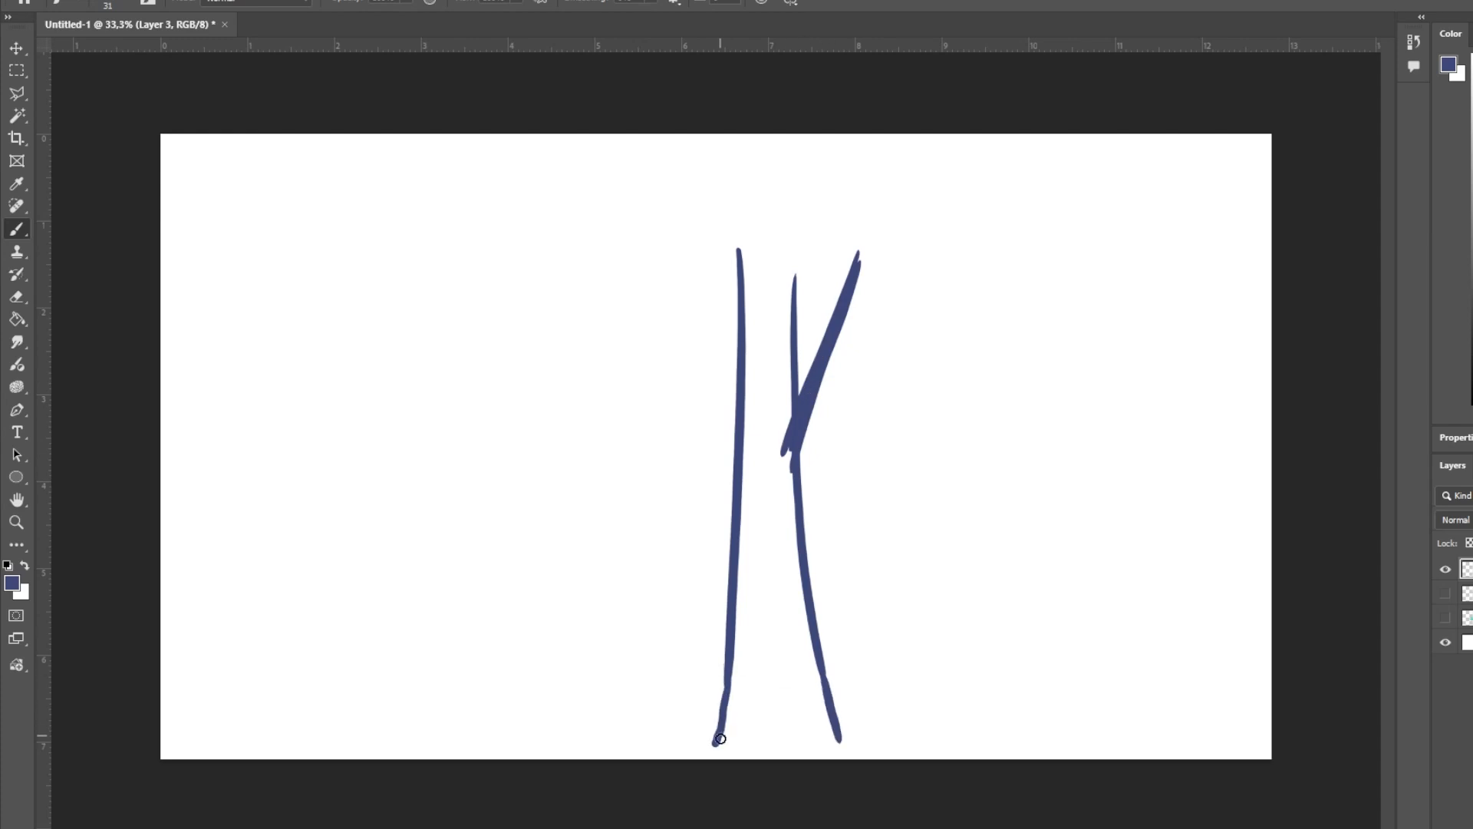
pyautogui.moveTo(868, 179); pyautogui.dragTo(1024, 132)
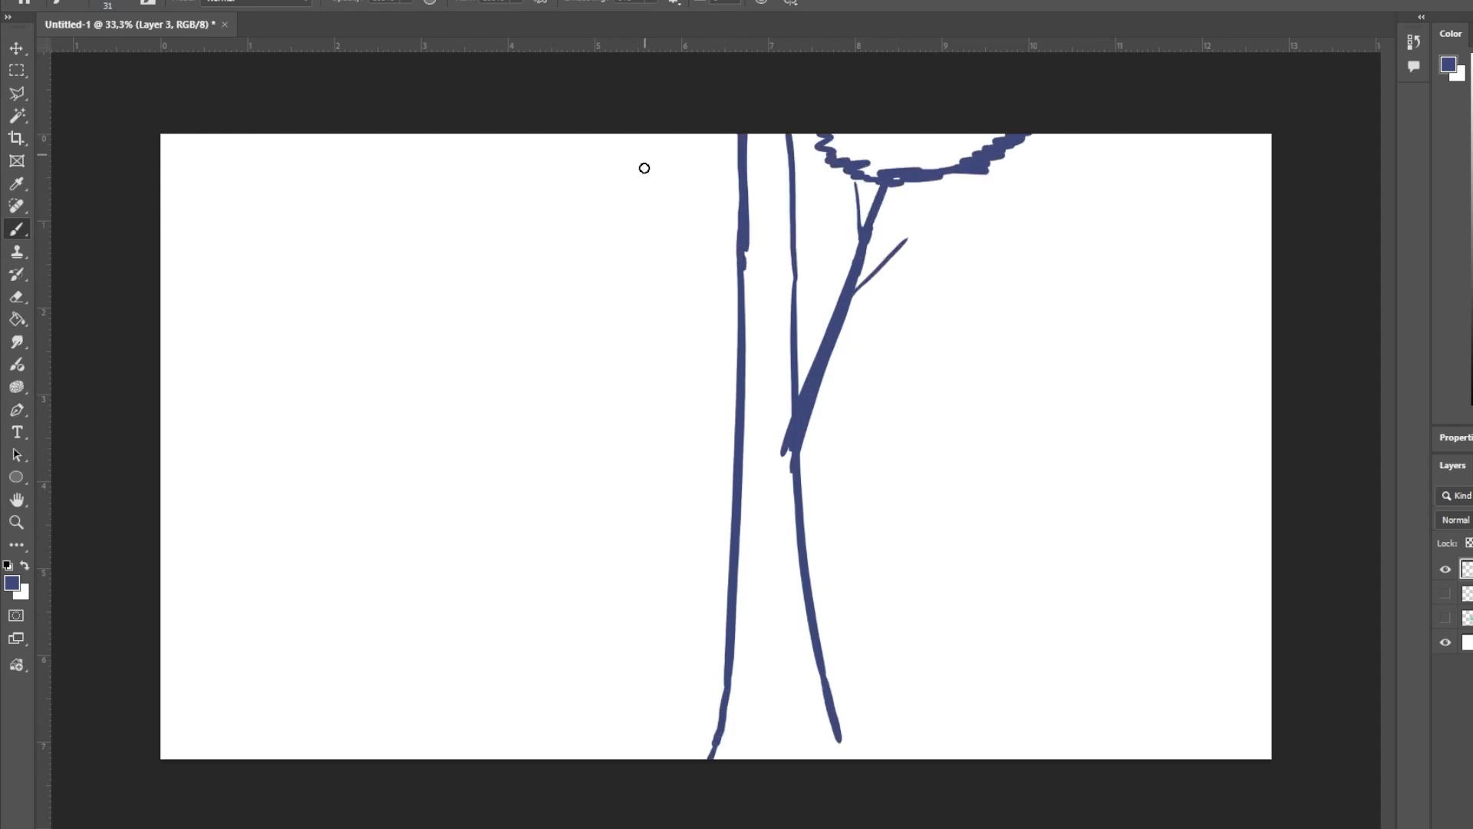
# Step: Fill the tree trunk and leafy crown with solid dark blue using a 102 px brush
pyautogui.press('w')
pyautogui.hotkey('ctrl', 'd')
pyautogui.press('b')
pyautogui.rightClick(782, 597)
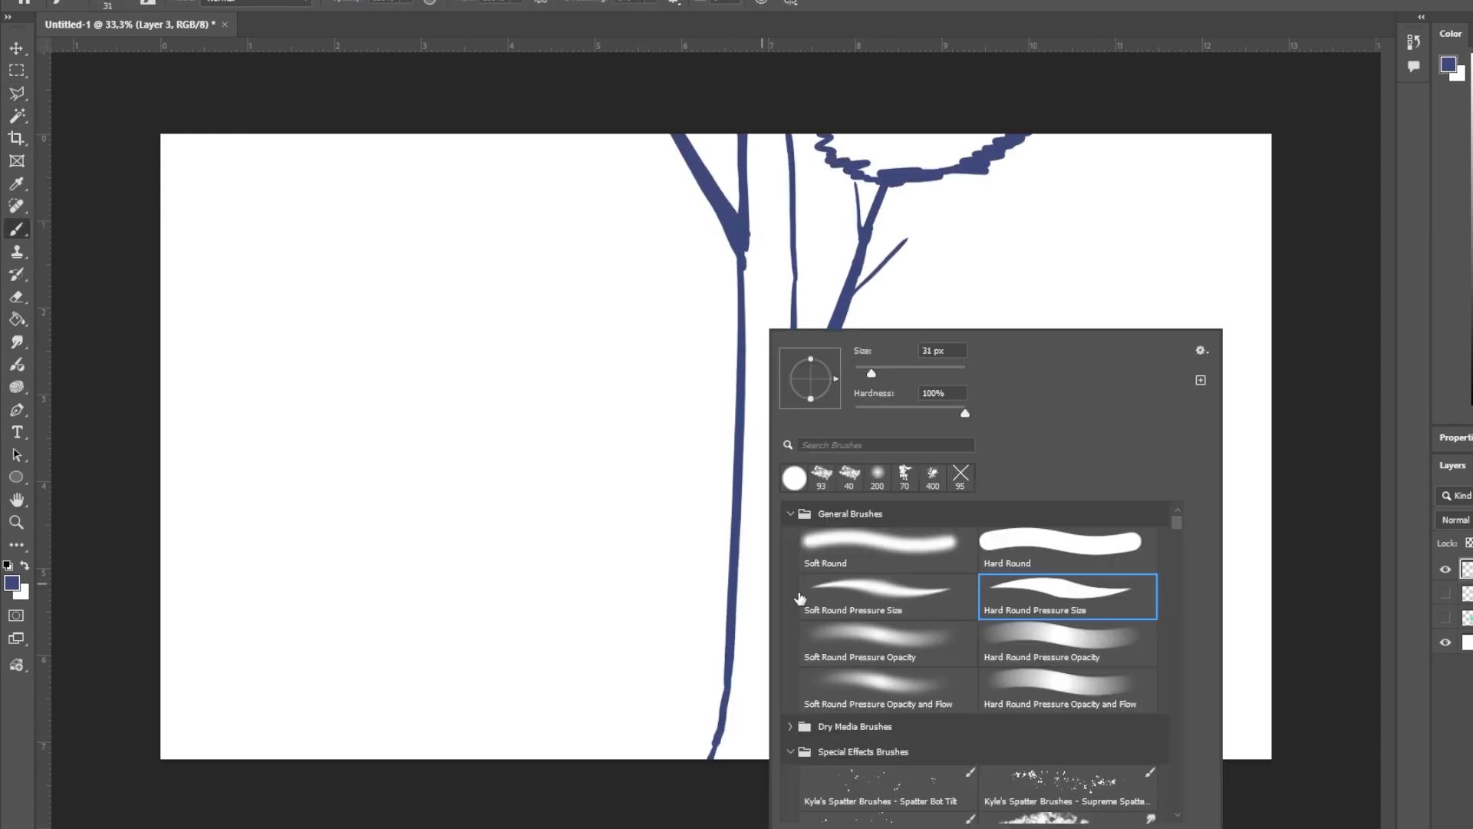
pyautogui.moveTo(768, 147)
pyautogui.mouseDown()
pyautogui.moveTo(751, 470)
pyautogui.moveTo(796, 745)
pyautogui.moveTo(791, 707)
pyautogui.mouseUp()
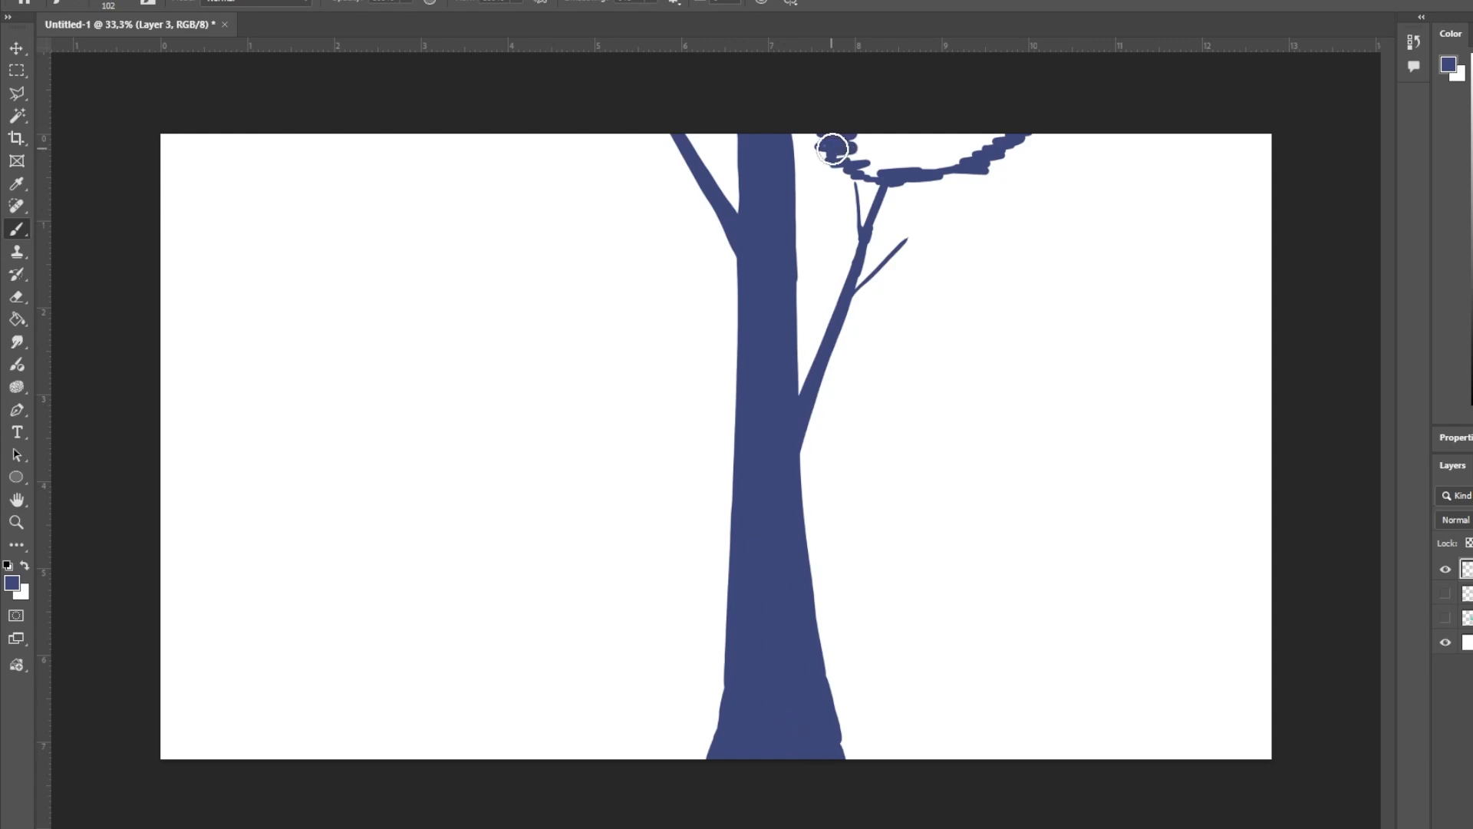
pyautogui.moveTo(832, 148)
pyautogui.mouseDown()
pyautogui.moveTo(868, 171)
pyautogui.moveTo(1016, 125)
pyautogui.mouseUp()
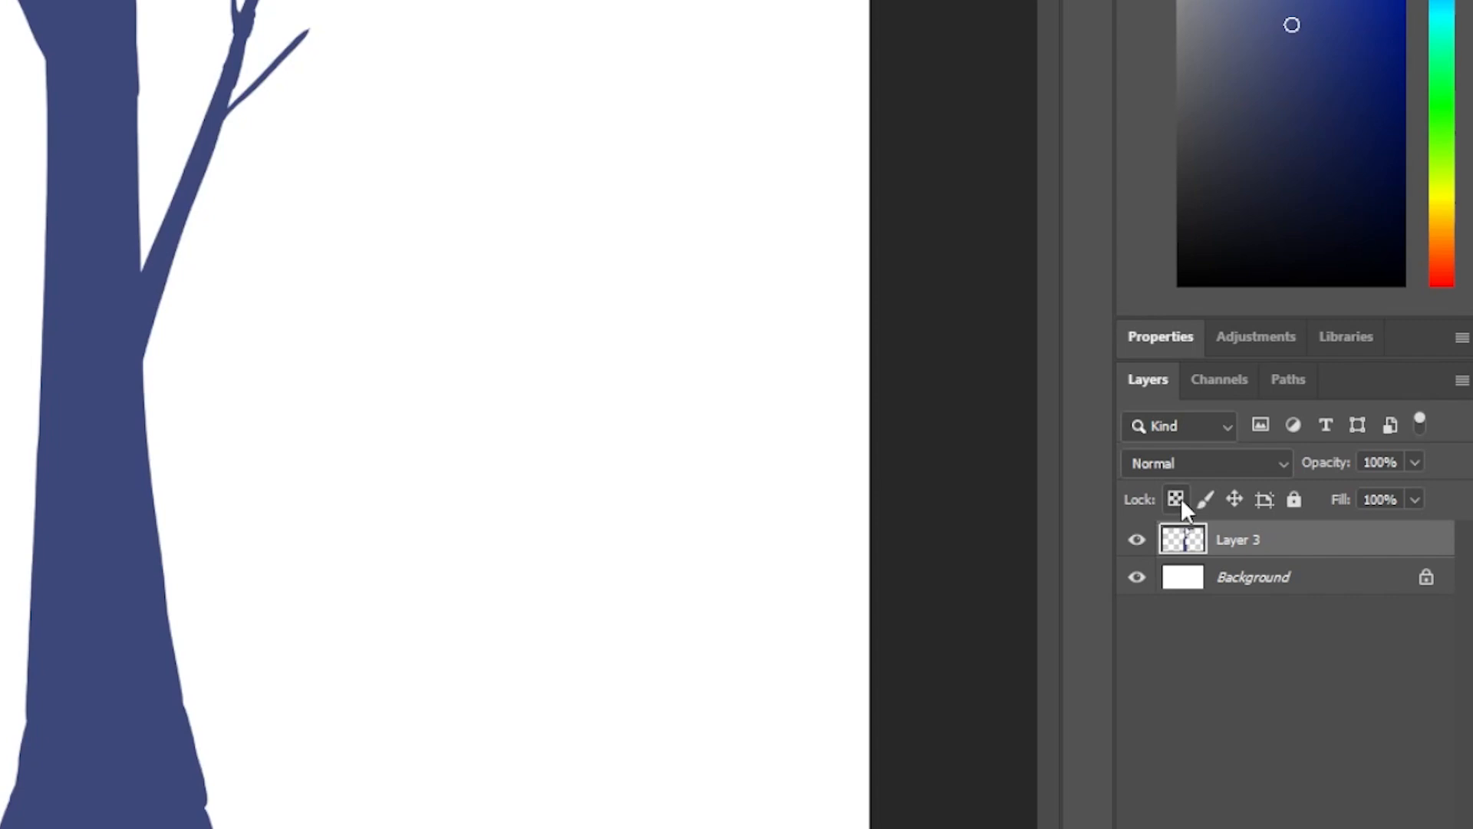
# Step: Lock the transparent pixels of Layer 3 and paint purple strokes over the lower trunk
pyautogui.click(1177, 500)
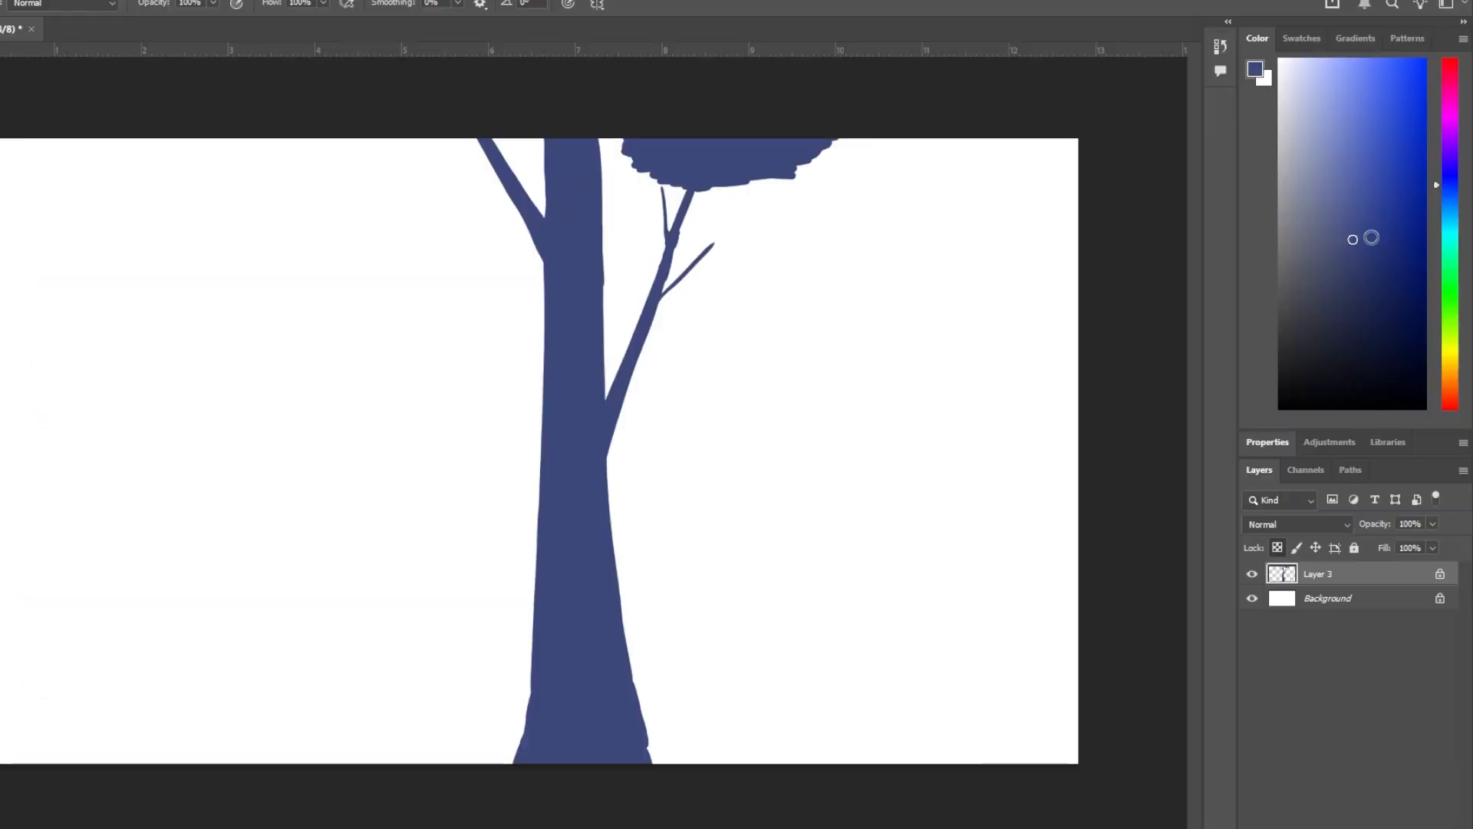
pyautogui.click(1449, 108)
pyautogui.rightClick(604, 510)
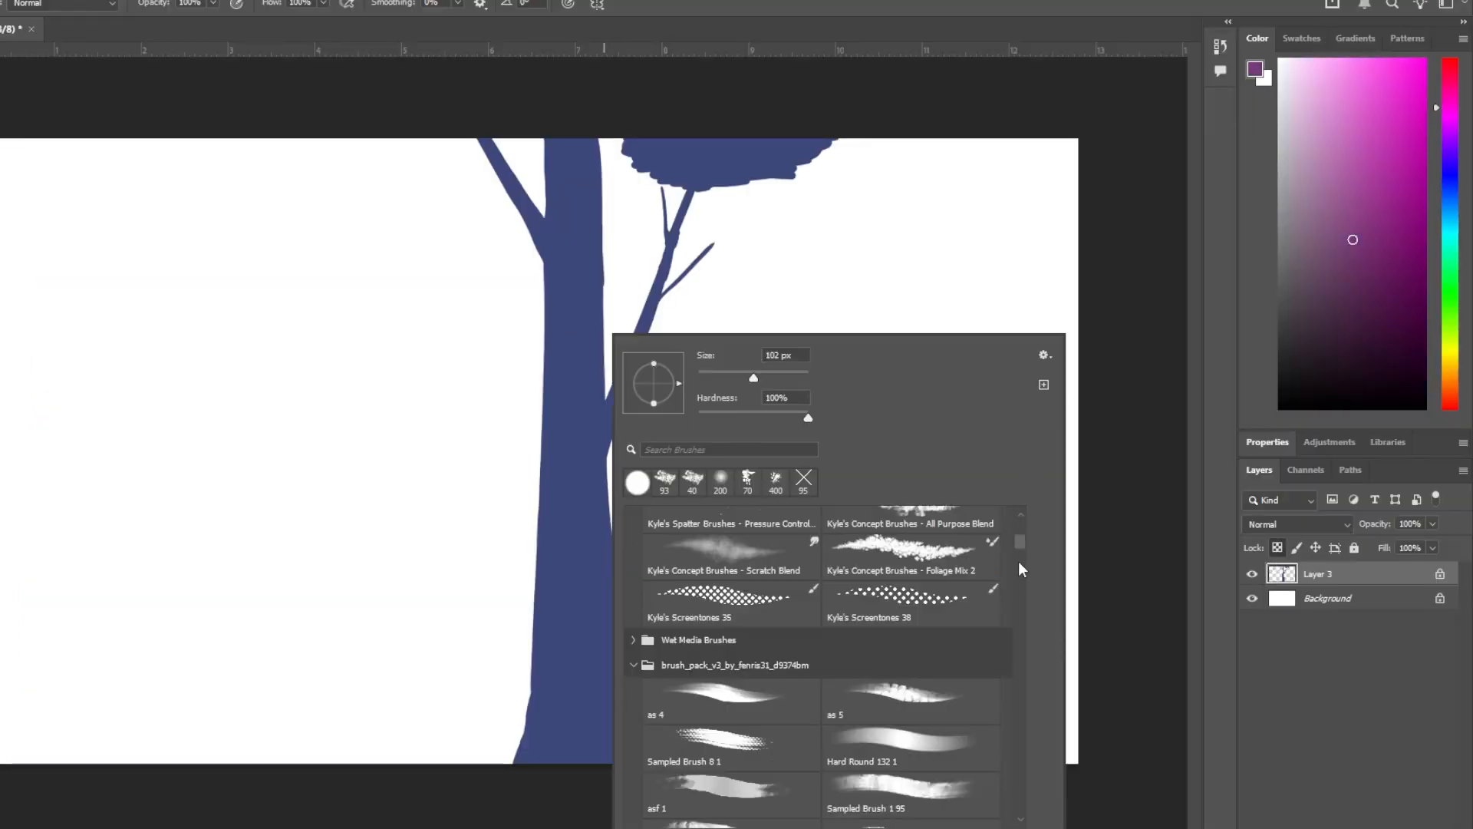
pyautogui.moveTo(1019, 569); pyautogui.dragTo(1019, 795)
pyautogui.click(906, 614)
pyautogui.moveTo(552, 450)
pyautogui.mouseDown()
pyautogui.moveTo(569, 634)
pyautogui.moveTo(639, 737)
pyautogui.mouseUp()
# Step: Paint light teal textured strokes over the tree's trunk, branches and crown with another brush
pyautogui.rightClick(762, 537)
pyautogui.scroll(4, 915, 804)
pyautogui.click(1066, 673)
pyautogui.click(1450, 240)
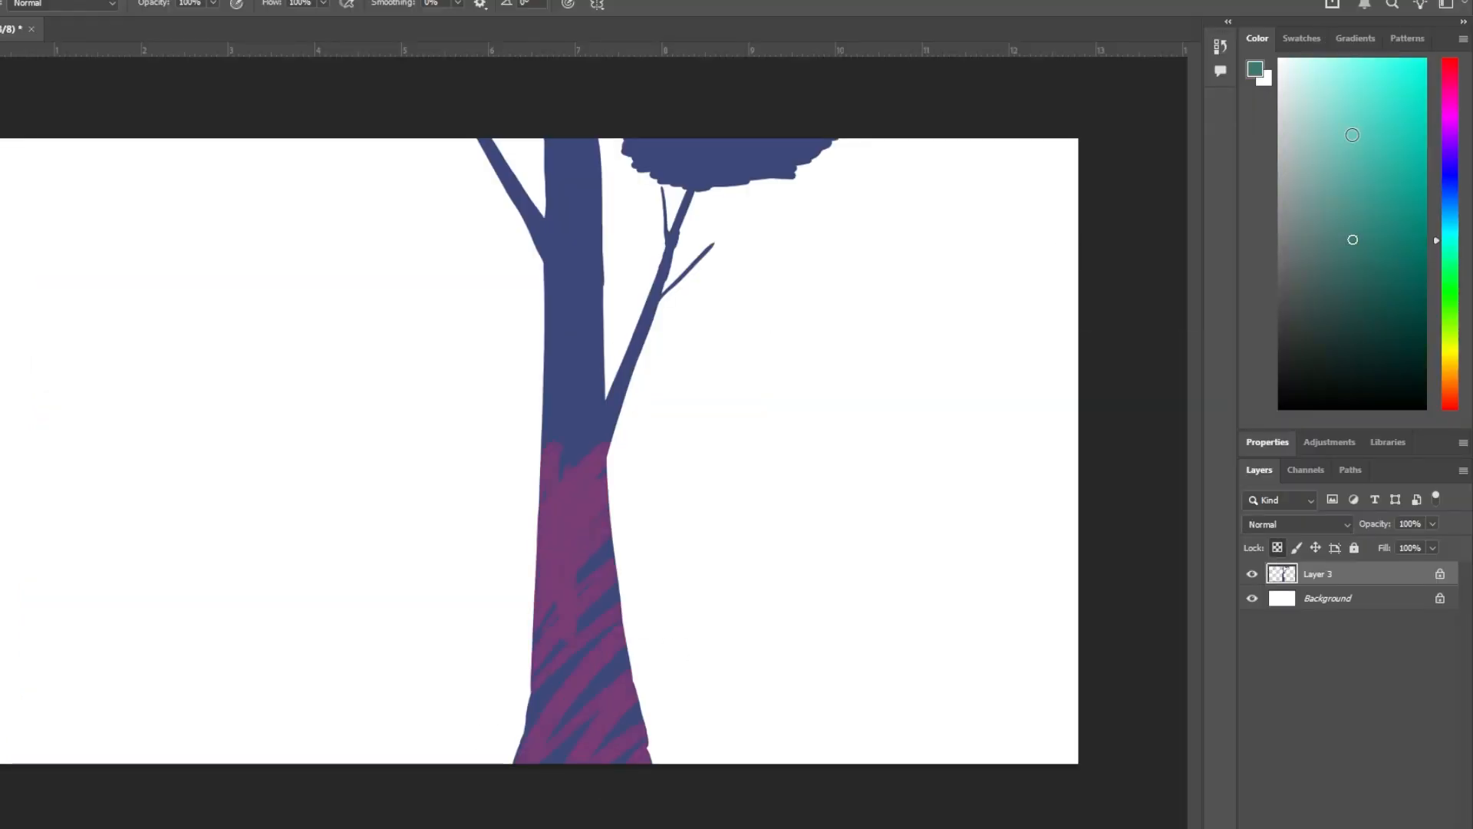
pyautogui.click(1335, 138)
pyautogui.moveTo(644, 341); pyautogui.dragTo(546, 499)
pyautogui.moveTo(602, 307); pyautogui.dragTo(546, 399)
pyautogui.moveTo(599, 230); pyautogui.dragTo(548, 154)
pyautogui.moveTo(629, 153); pyautogui.dragTo(825, 149)
pyautogui.moveTo(559, 529); pyautogui.dragTo(548, 714)
pyautogui.moveTo(600, 571); pyautogui.dragTo(618, 744)
pyautogui.moveTo(581, 514); pyautogui.dragTo(594, 733)
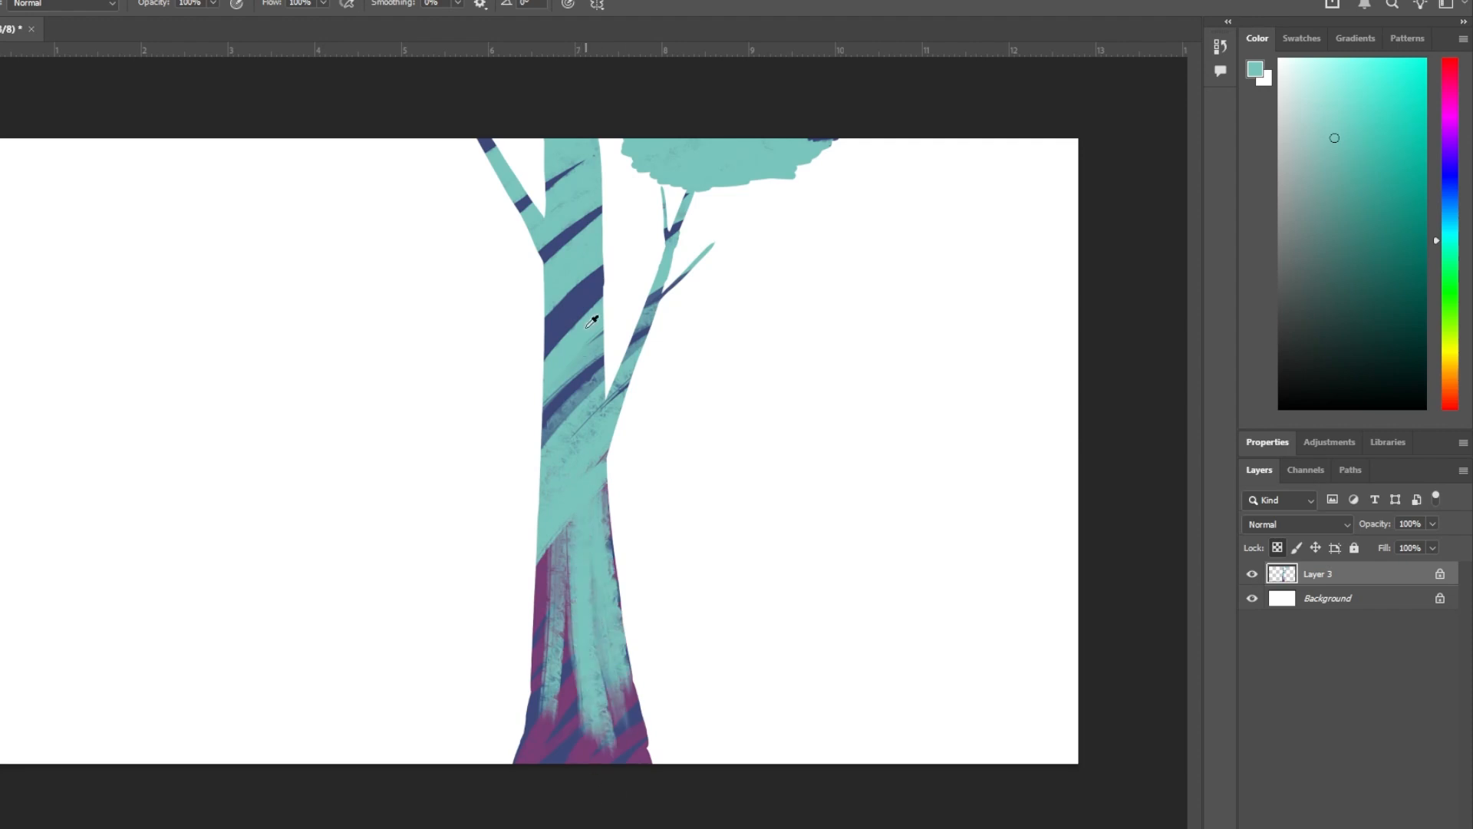
# Step: Sample the dark blue from the trunk and paint it in strokes along the trunk and crown
pyautogui.keyDown('alt'); pyautogui.click(591, 297); pyautogui.keyUp('alt')
pyautogui.moveTo(569, 330); pyautogui.dragTo(567, 594)
pyautogui.moveTo(591, 306); pyautogui.dragTo(572, 725)
pyautogui.moveTo(564, 242)
pyautogui.mouseDown()
pyautogui.moveTo(562, 145)
pyautogui.moveTo(590, 280)
pyautogui.mouseUp()
pyautogui.moveTo(641, 150)
pyautogui.mouseDown()
pyautogui.moveTo(747, 146)
pyautogui.moveTo(683, 170)
pyautogui.mouseUp()
pyautogui.moveTo(566, 288)
pyautogui.mouseDown()
pyautogui.moveTo(567, 144)
pyautogui.moveTo(562, 599)
pyautogui.mouseUp()
pyautogui.moveTo(560, 568)
pyautogui.mouseDown()
pyautogui.moveTo(551, 714)
pyautogui.moveTo(549, 468)
pyautogui.mouseUp()
# Step: Sample a colour from the lower trunk's edge and paint it over the right-hand branch and its twig
pyautogui.keyDown('alt'); pyautogui.click(545, 572); pyautogui.keyUp('alt')
pyautogui.moveTo(712, 245); pyautogui.dragTo(664, 291)
pyautogui.moveTo(666, 245); pyautogui.dragTo(612, 411)
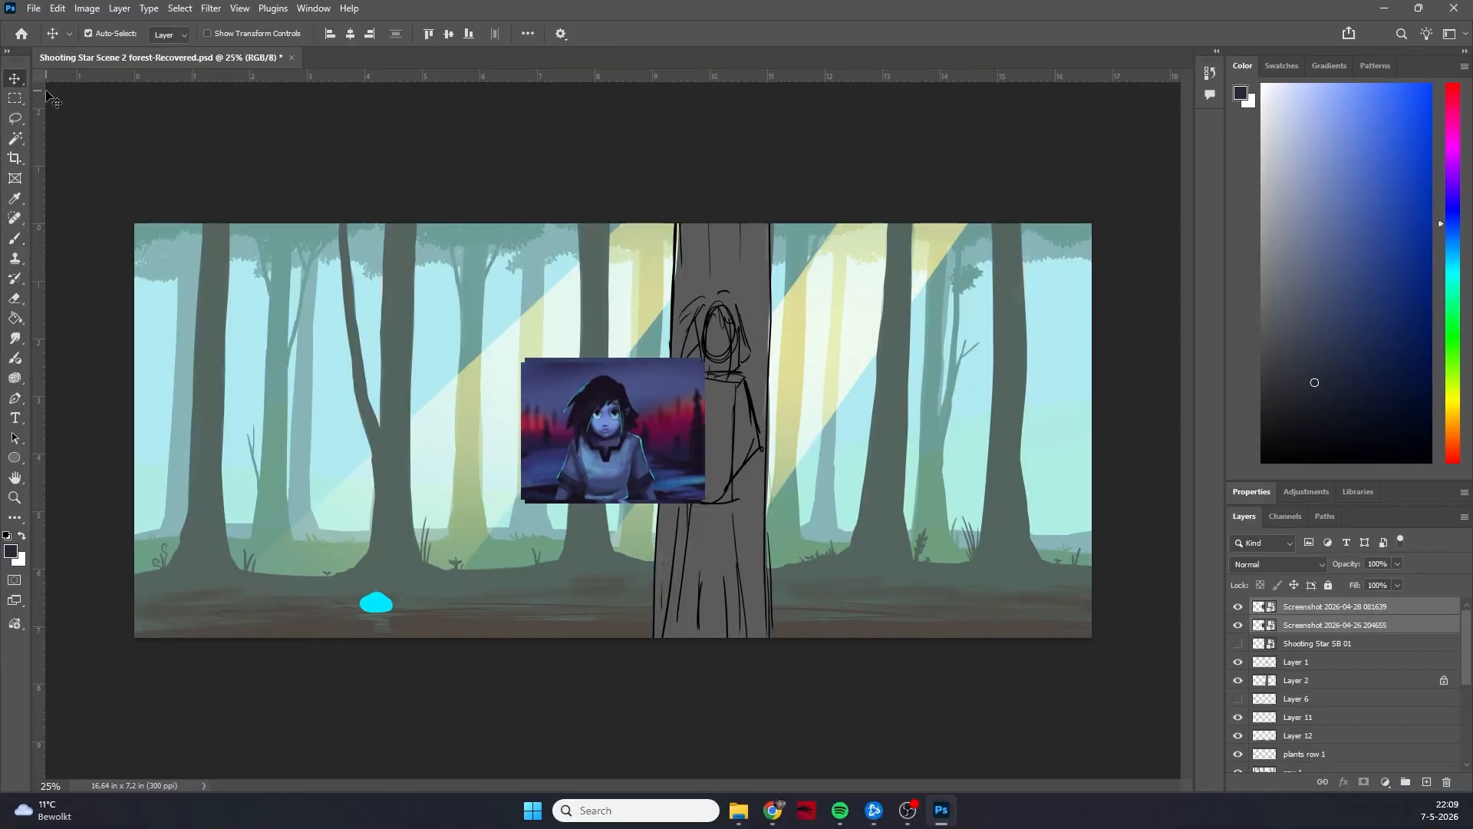
# Step: Move the reference screenshot of the character off the tree sketch, to the left of the central trunk
pyautogui.moveTo(629, 430); pyautogui.dragTo(467, 532)
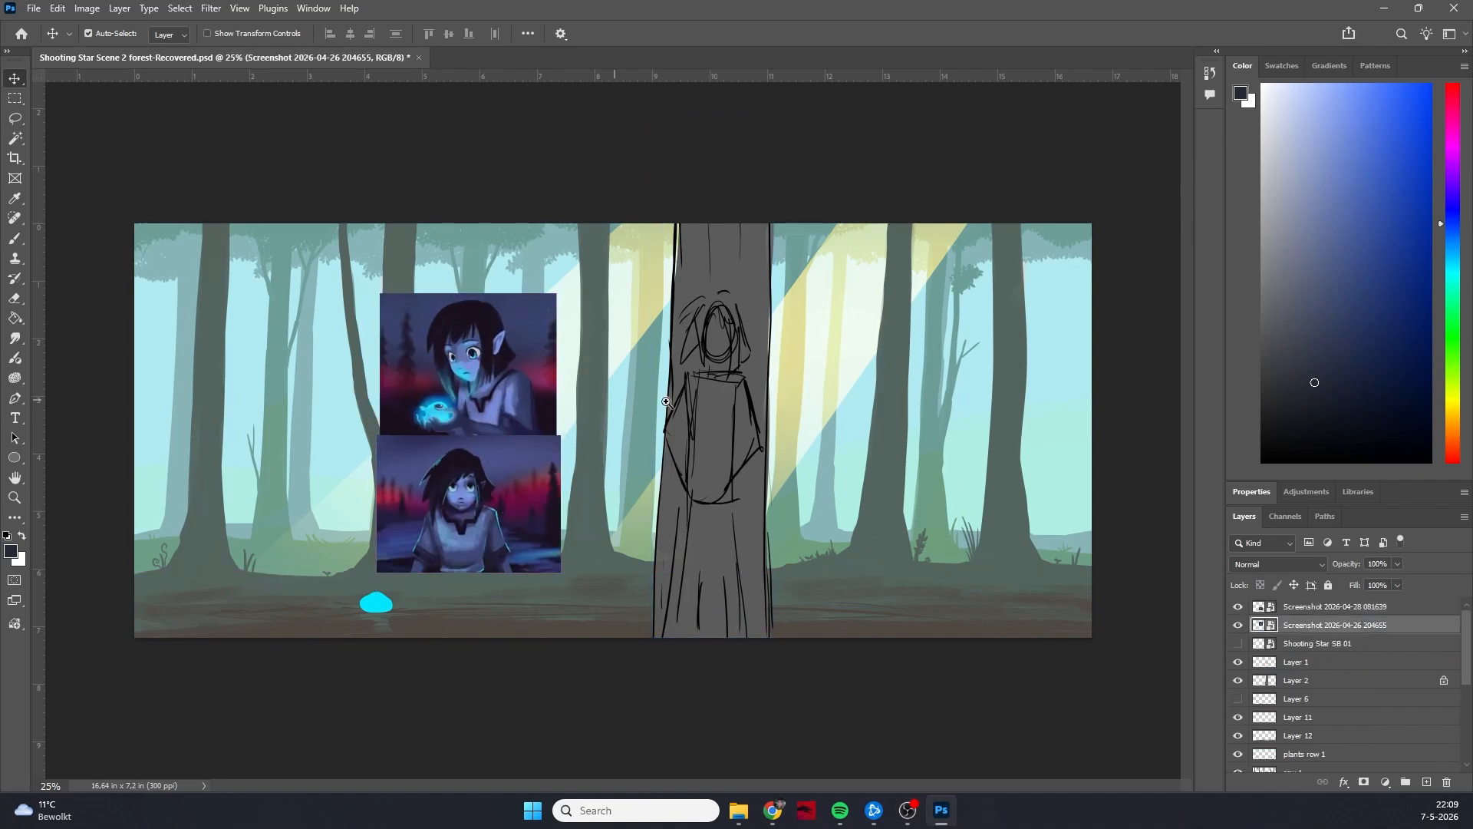
pyautogui.scroll(2, 468, 532)
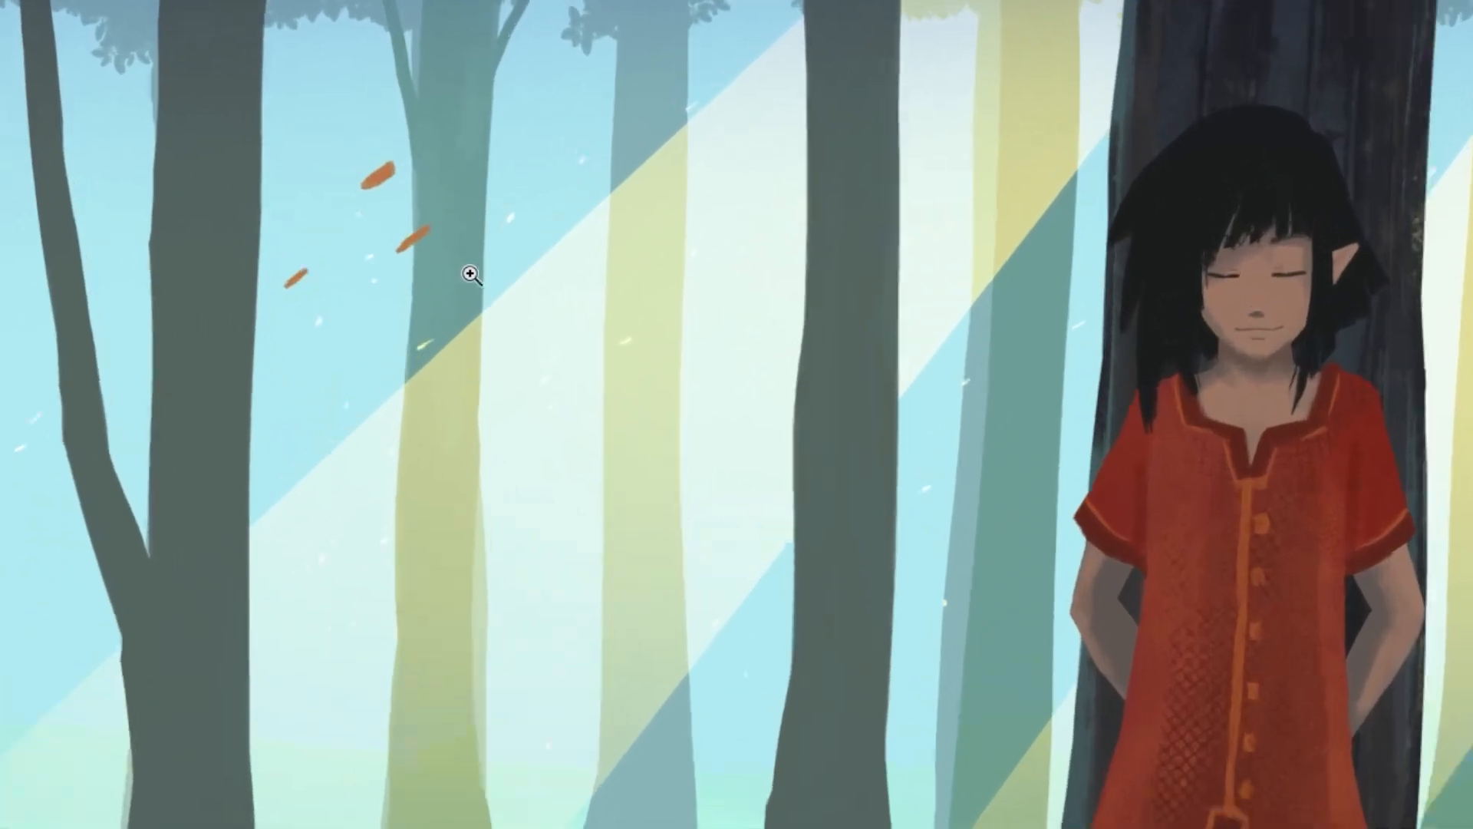
pyautogui.moveTo(386, 94)
pyautogui.mouseDown()
pyautogui.moveTo(421, 500)
pyautogui.moveTo(481, 107)
pyautogui.mouseUp()
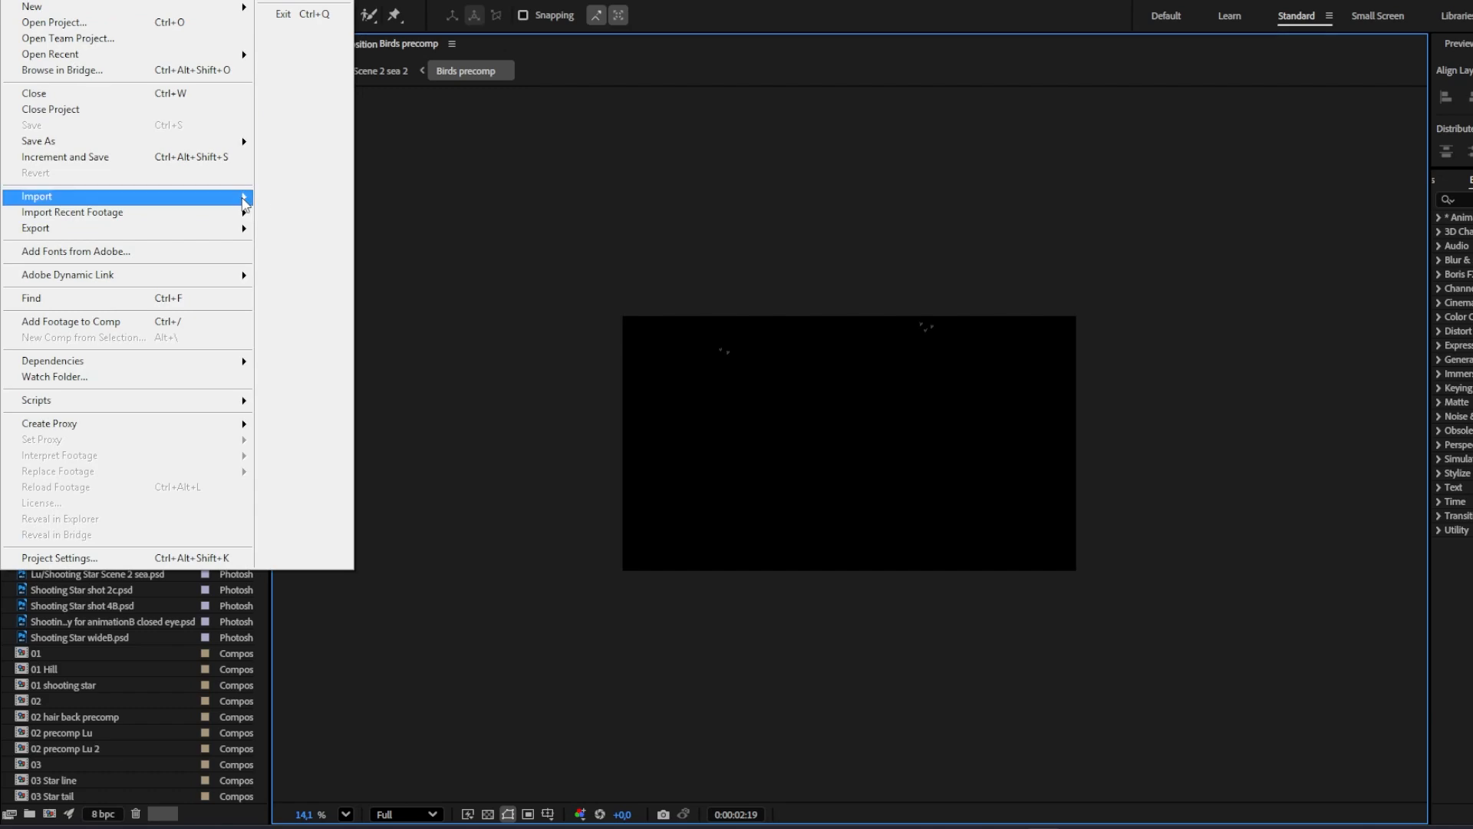
# Step: Switch to After Effects and import Shooting Star Scene 2 forest READY FOR ANIMATION.psd as Composition - Retain Layer Sizes with Editable Layer Styles
pyautogui.moveTo(243, 198)
pyautogui.click(326, 200)
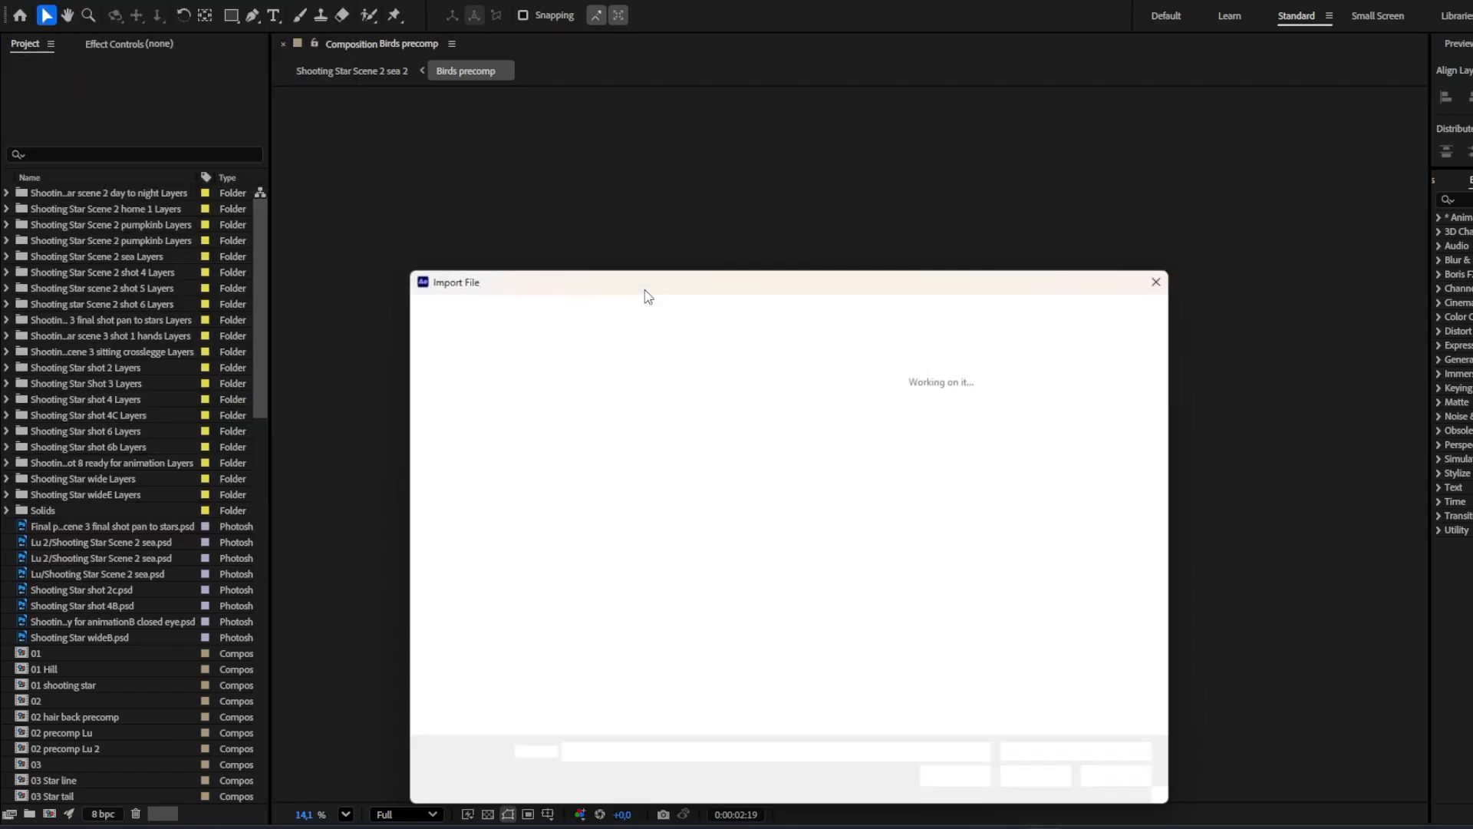
pyautogui.click(1049, 775)
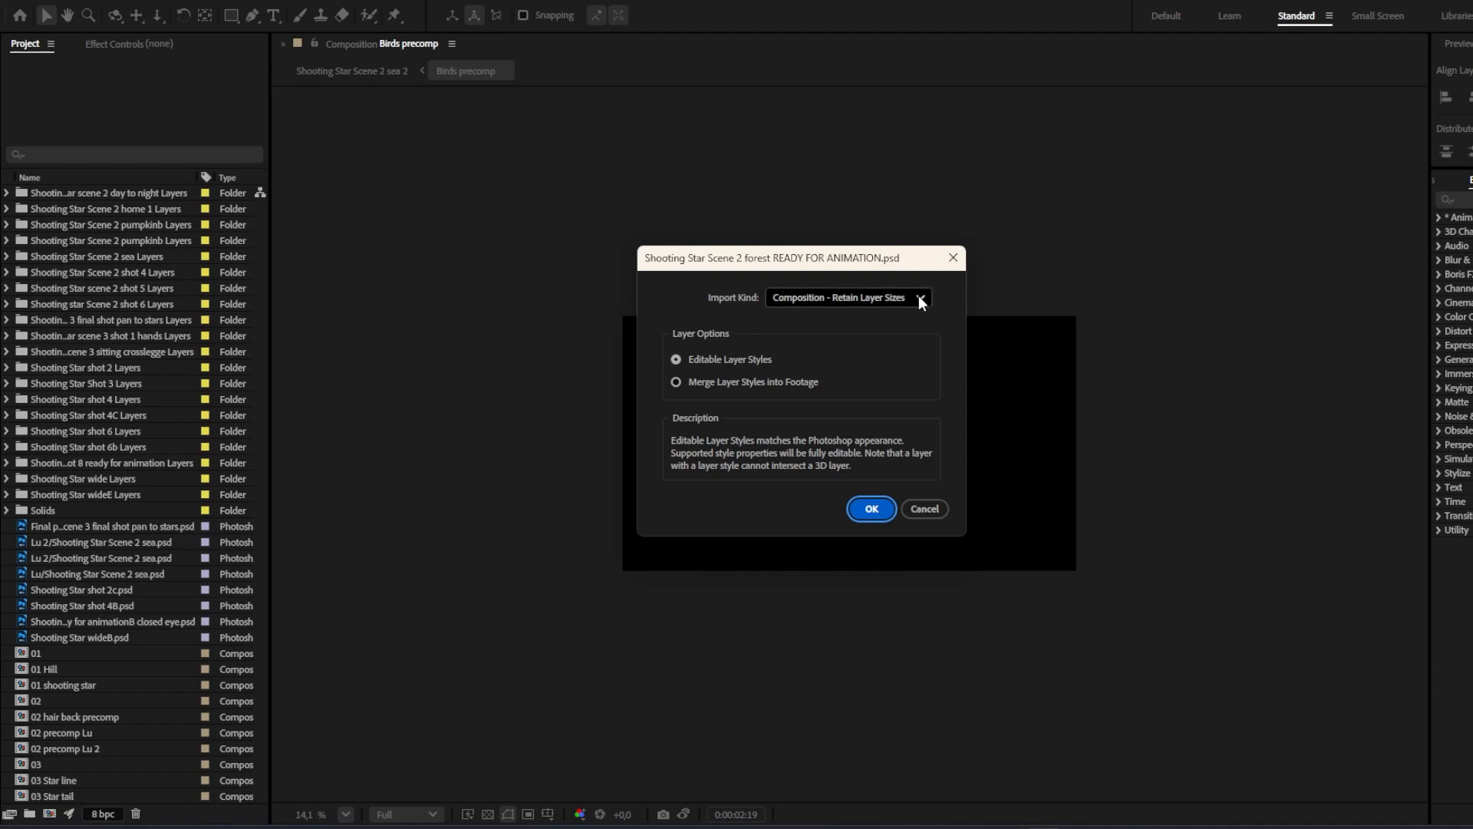
pyautogui.click(872, 508)
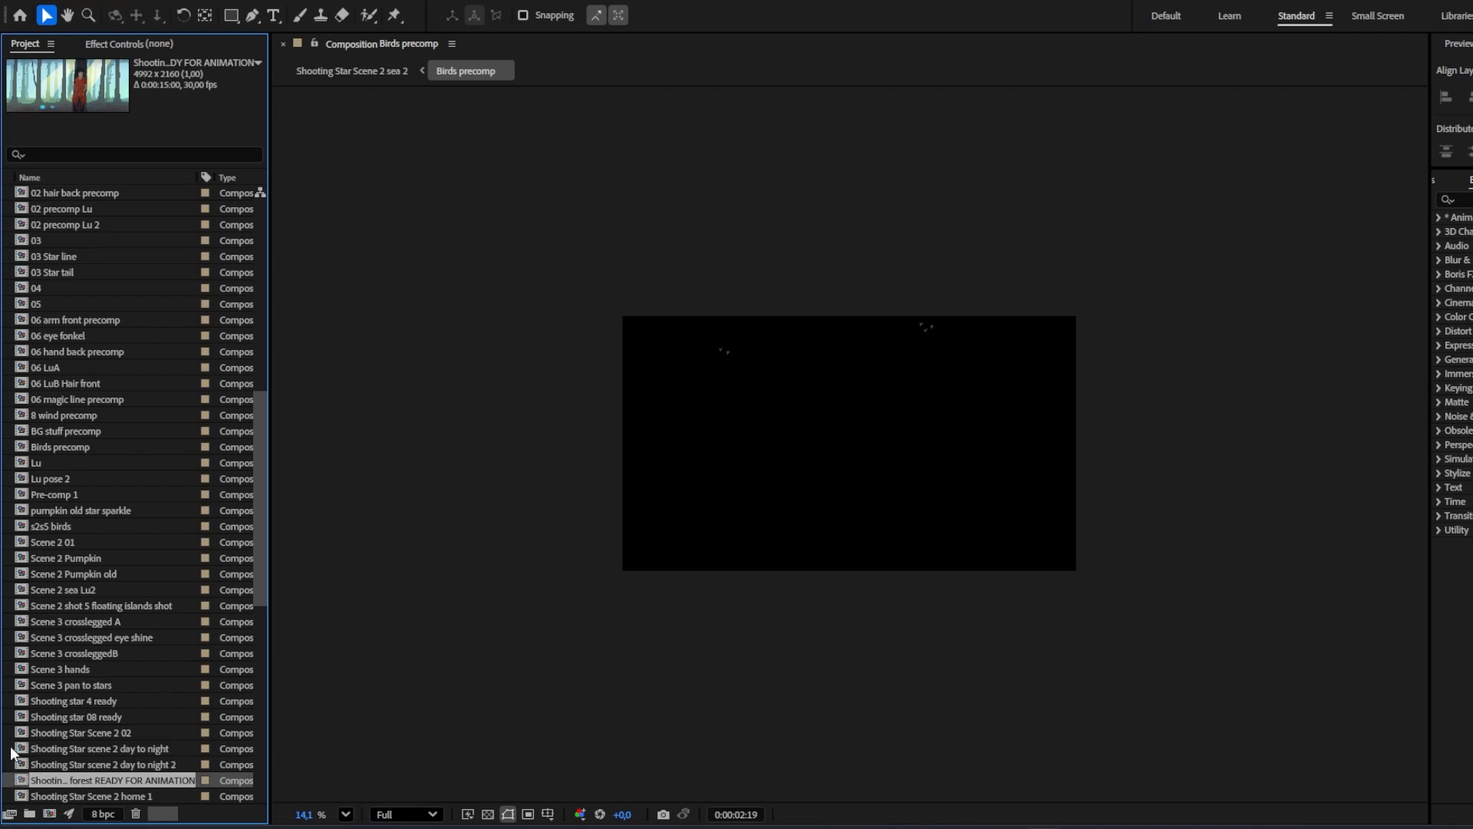
# Step: Open the imported forest composition and look through its layer list
pyautogui.doubleClick(46, 780)
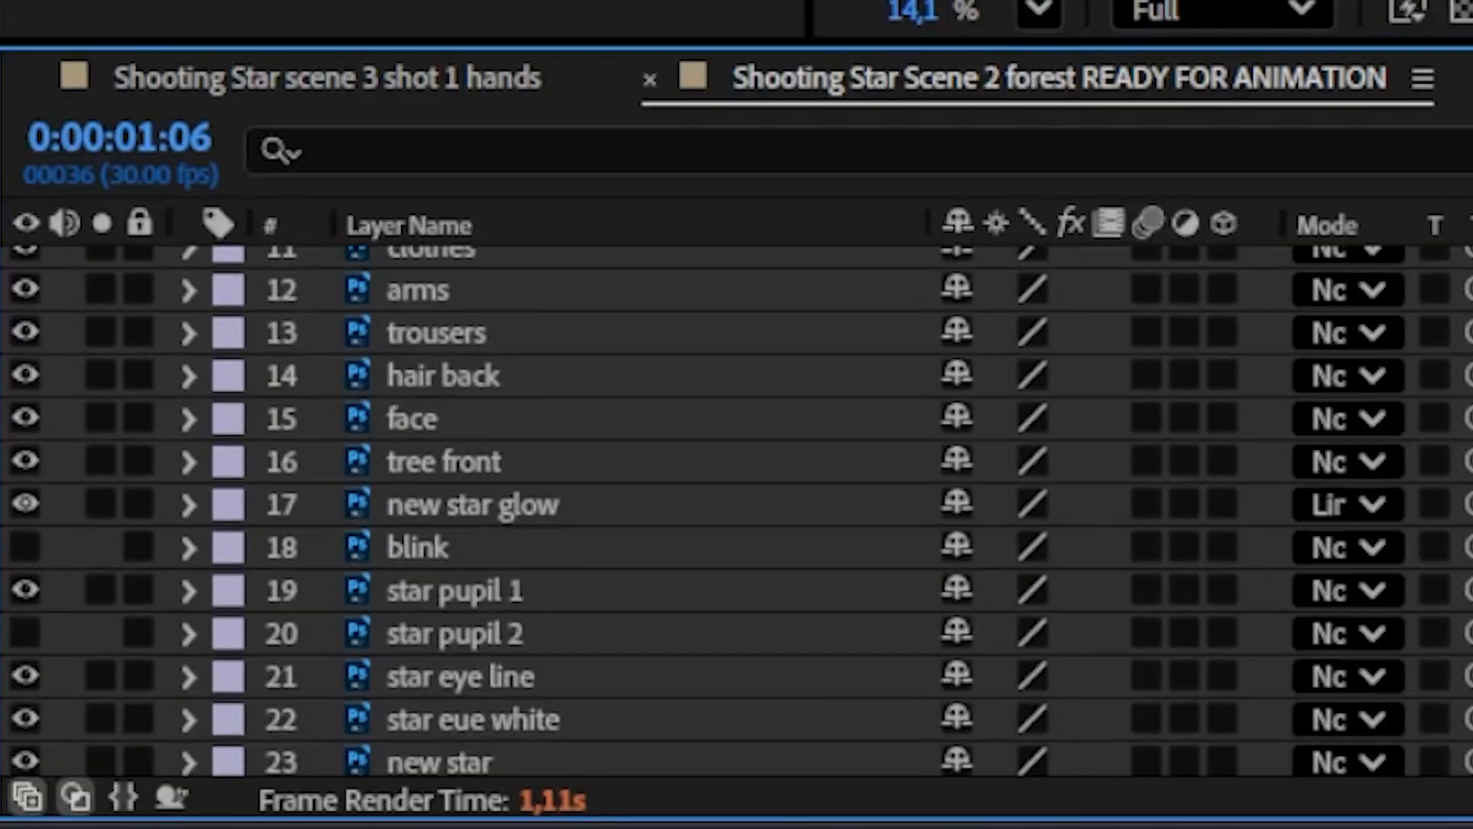
pyautogui.scroll(-7, 736, 511)
pyautogui.scroll(10, 737, 510)
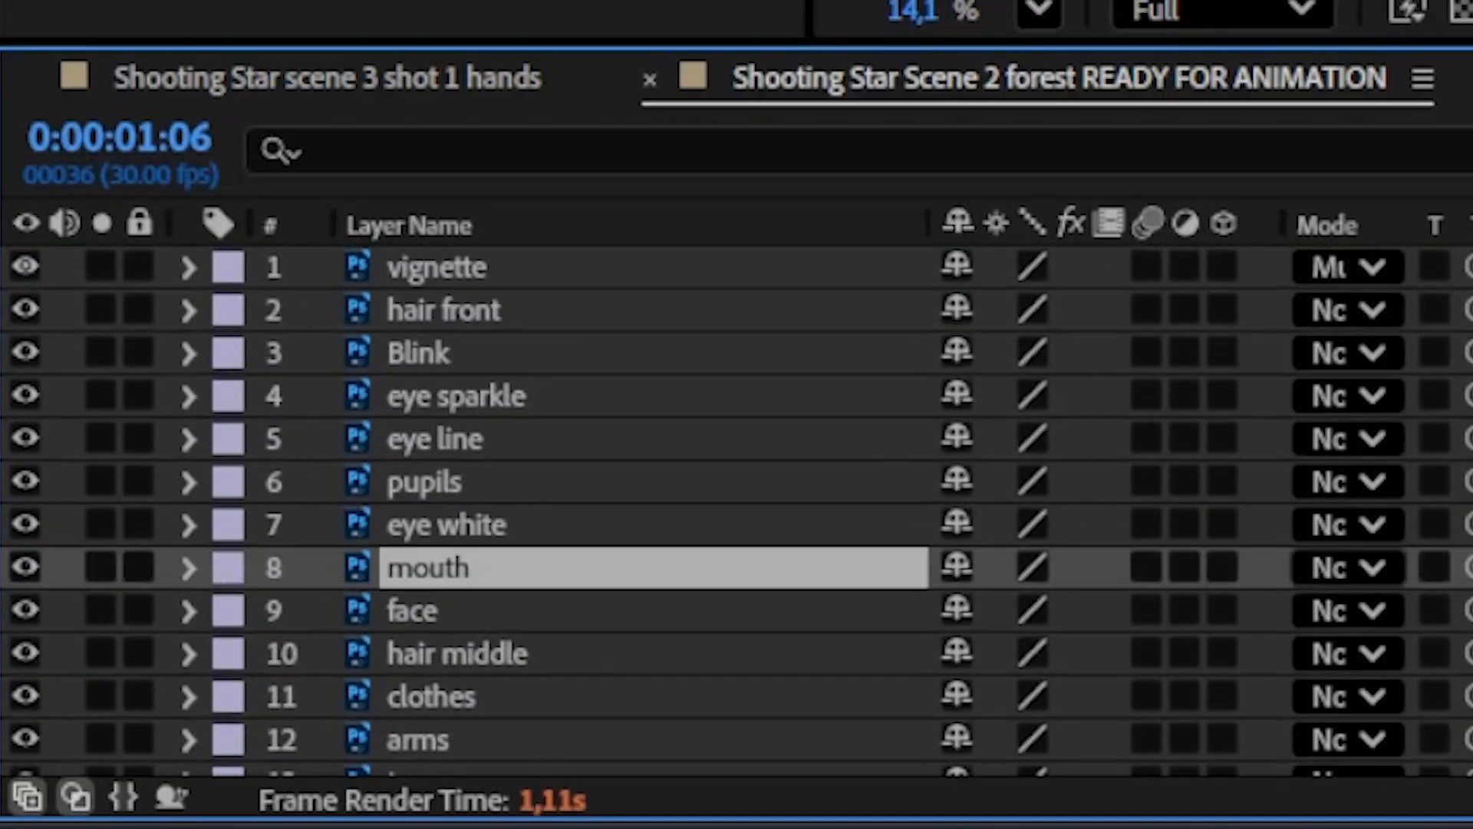
pyautogui.click(610, 281)
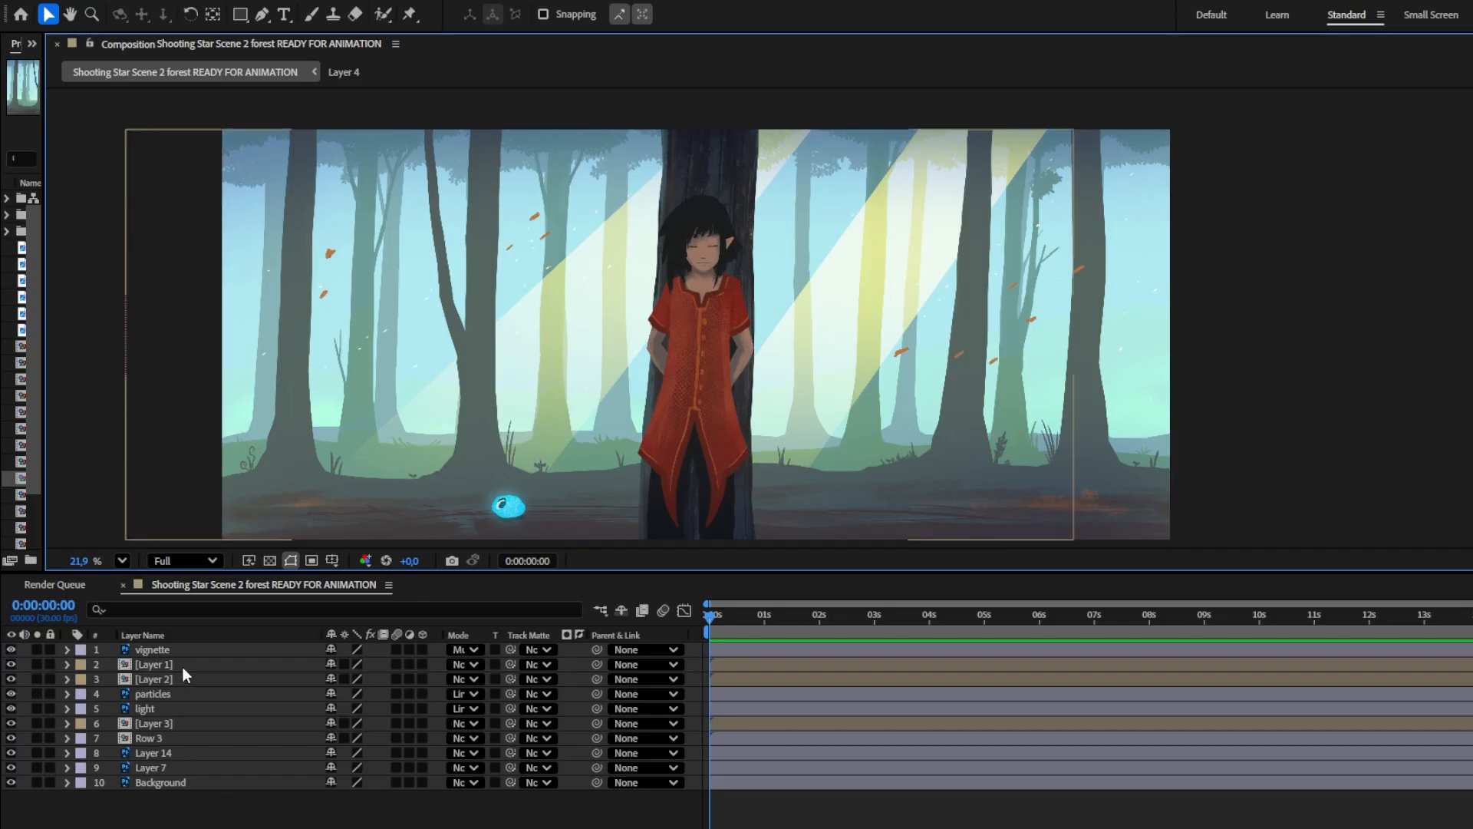
# Step: Animate Layer 1's position from 1298.7, 1080 at the first frame to a point farther right at 0:00:05:29
pyautogui.click(187, 664)
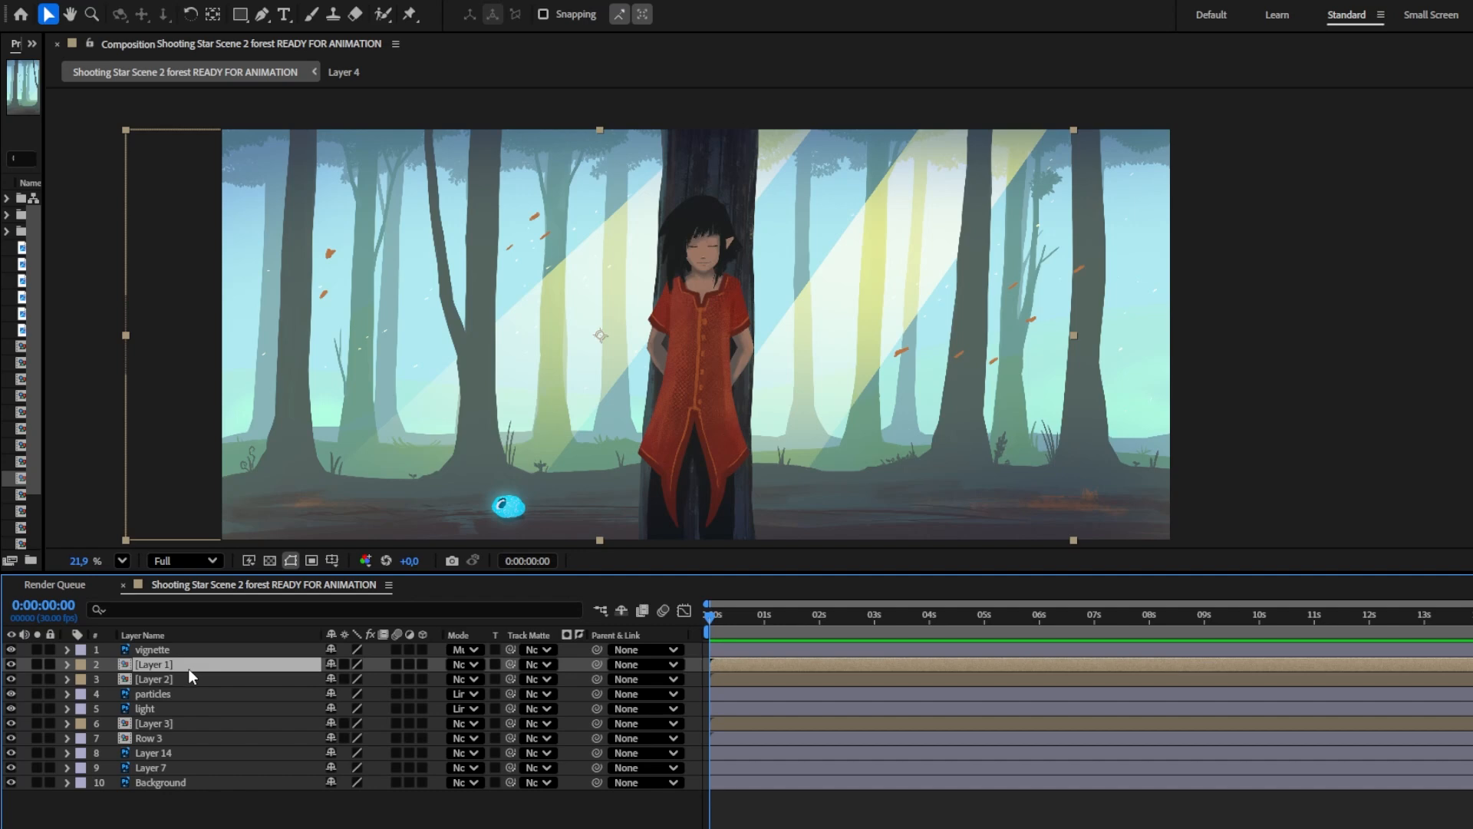
pyautogui.press('p')
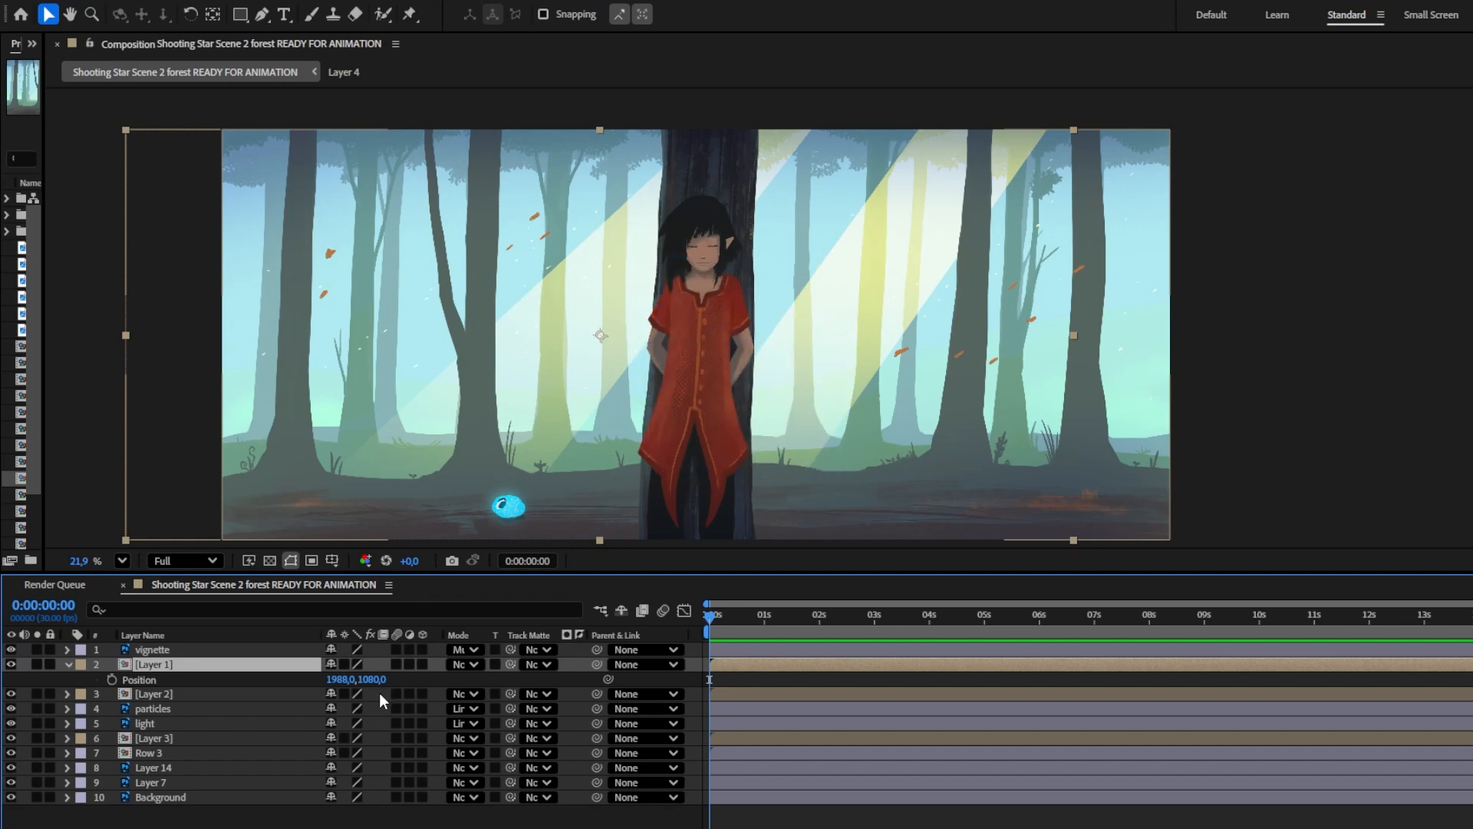
pyautogui.click(113, 678)
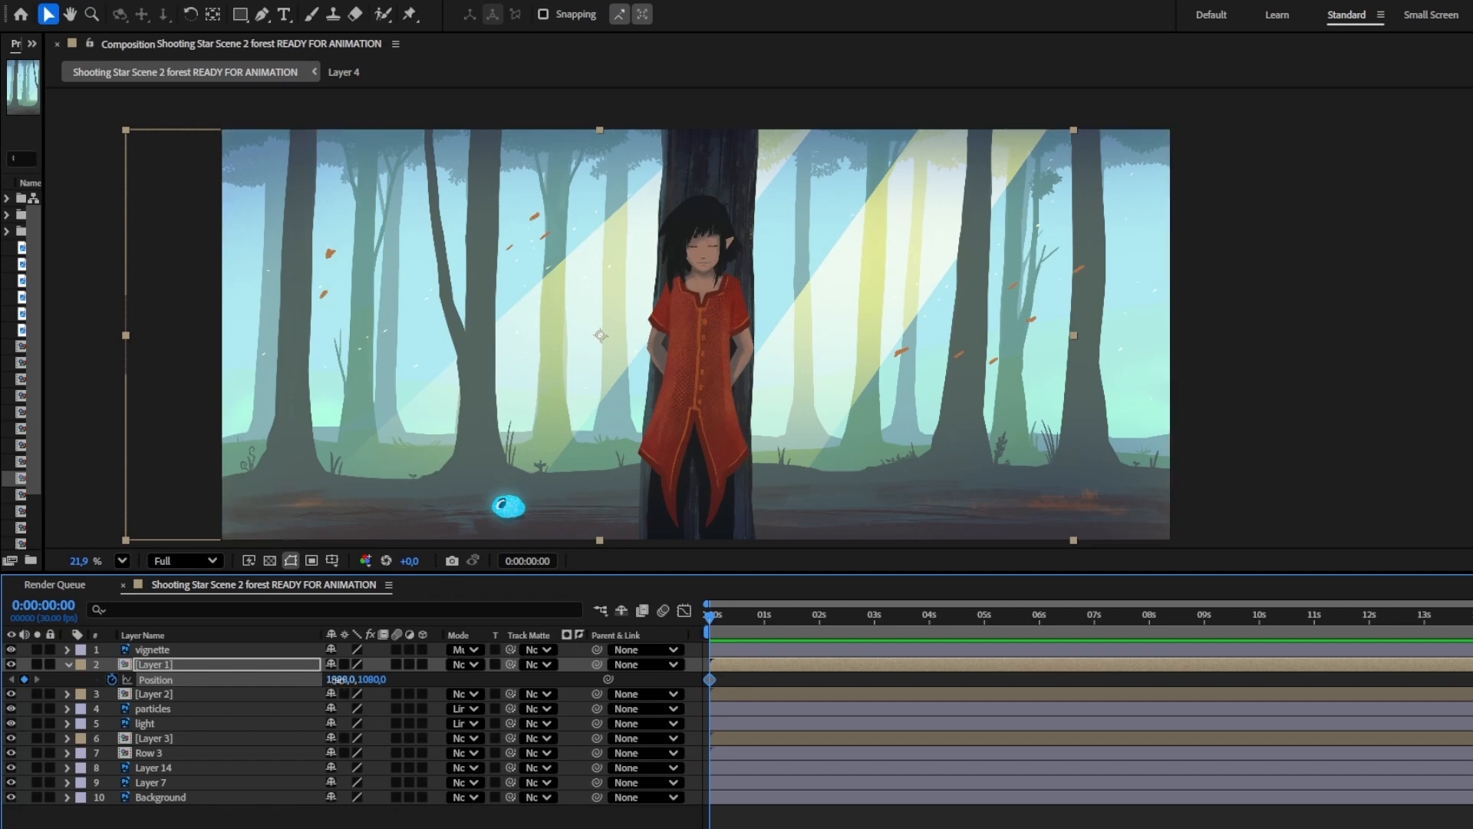
pyautogui.moveTo(338, 679); pyautogui.dragTo(204, 679)
pyautogui.moveTo(711, 617); pyautogui.dragTo(1038, 626)
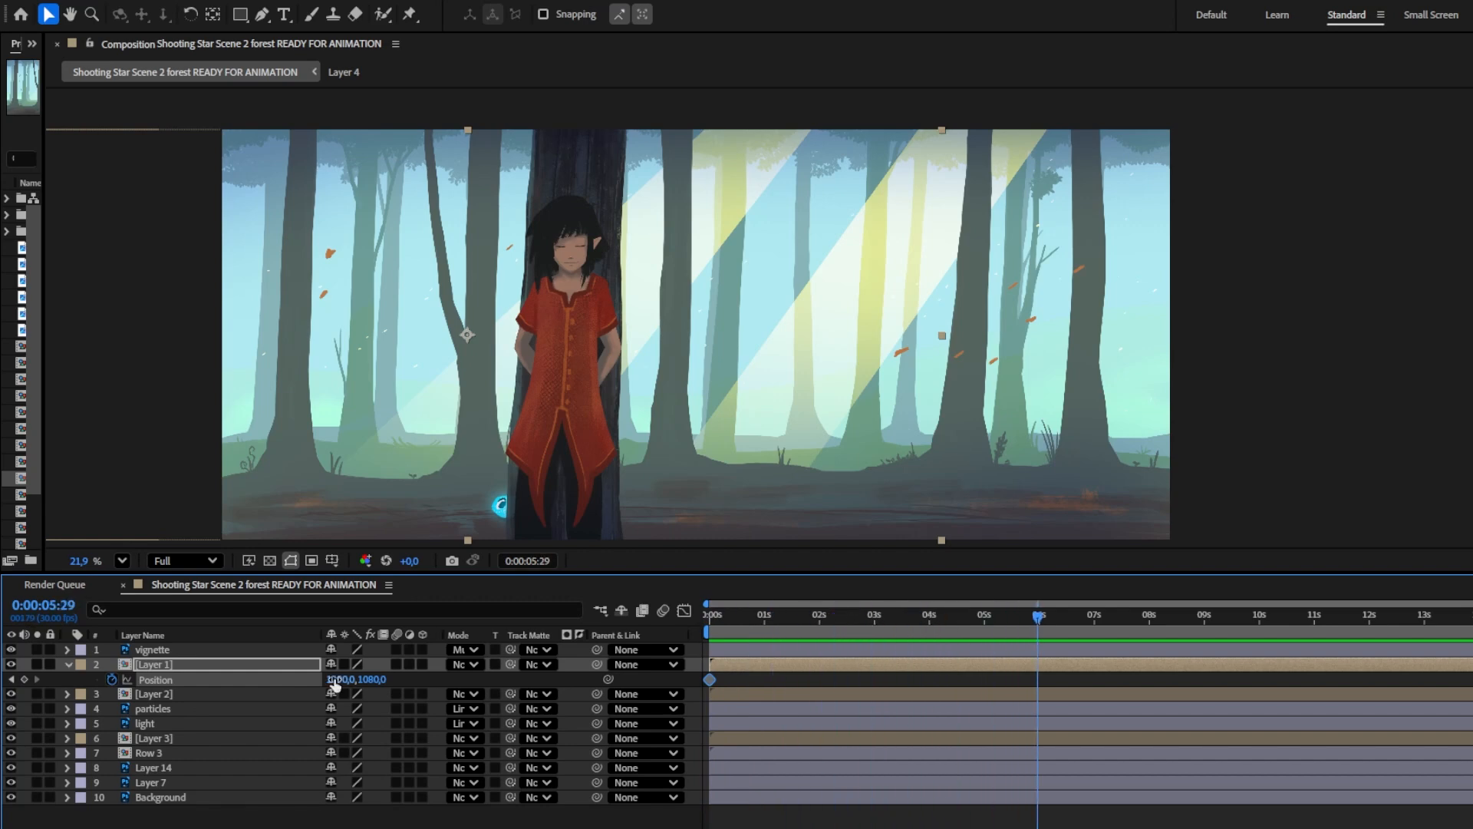
pyautogui.moveTo(337, 679); pyautogui.dragTo(1465, 640)
# Step: Keyframe the starting X positions at the first frame: Layer 2 at 1778, Layer 3 at 2017 and Row 3 at 2352
pyautogui.click(185, 694)
pyautogui.press('p')
pyautogui.click(184, 752)
pyautogui.press('p')
pyautogui.click(184, 781)
pyautogui.press('p')
pyautogui.moveTo(1038, 616); pyautogui.dragTo(693, 668)
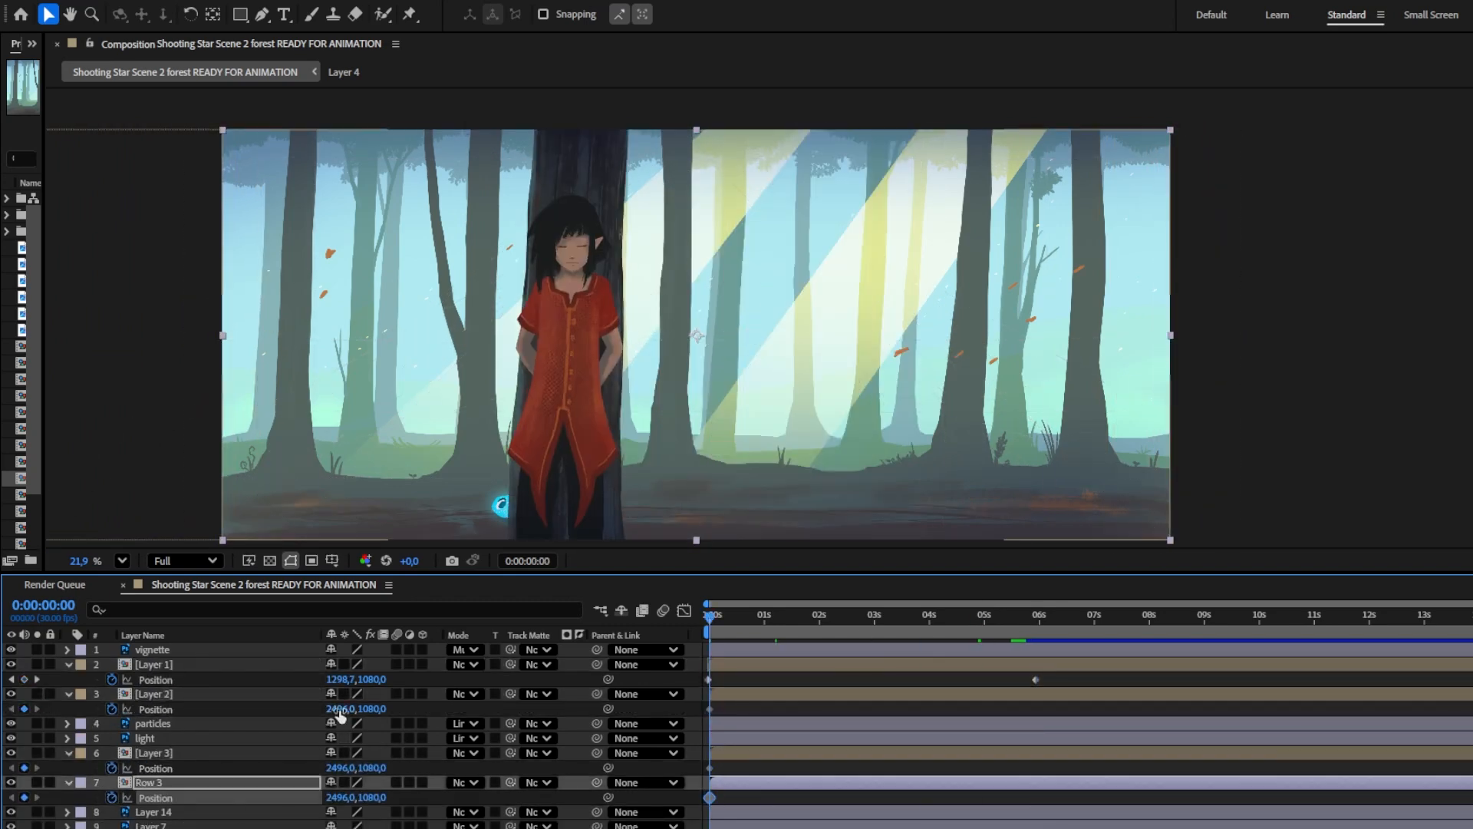
pyautogui.moveTo(339, 710); pyautogui.dragTo(77, 741)
pyautogui.moveTo(339, 768); pyautogui.dragTo(165, 782)
pyautogui.moveTo(339, 798); pyautogui.dragTo(231, 815)
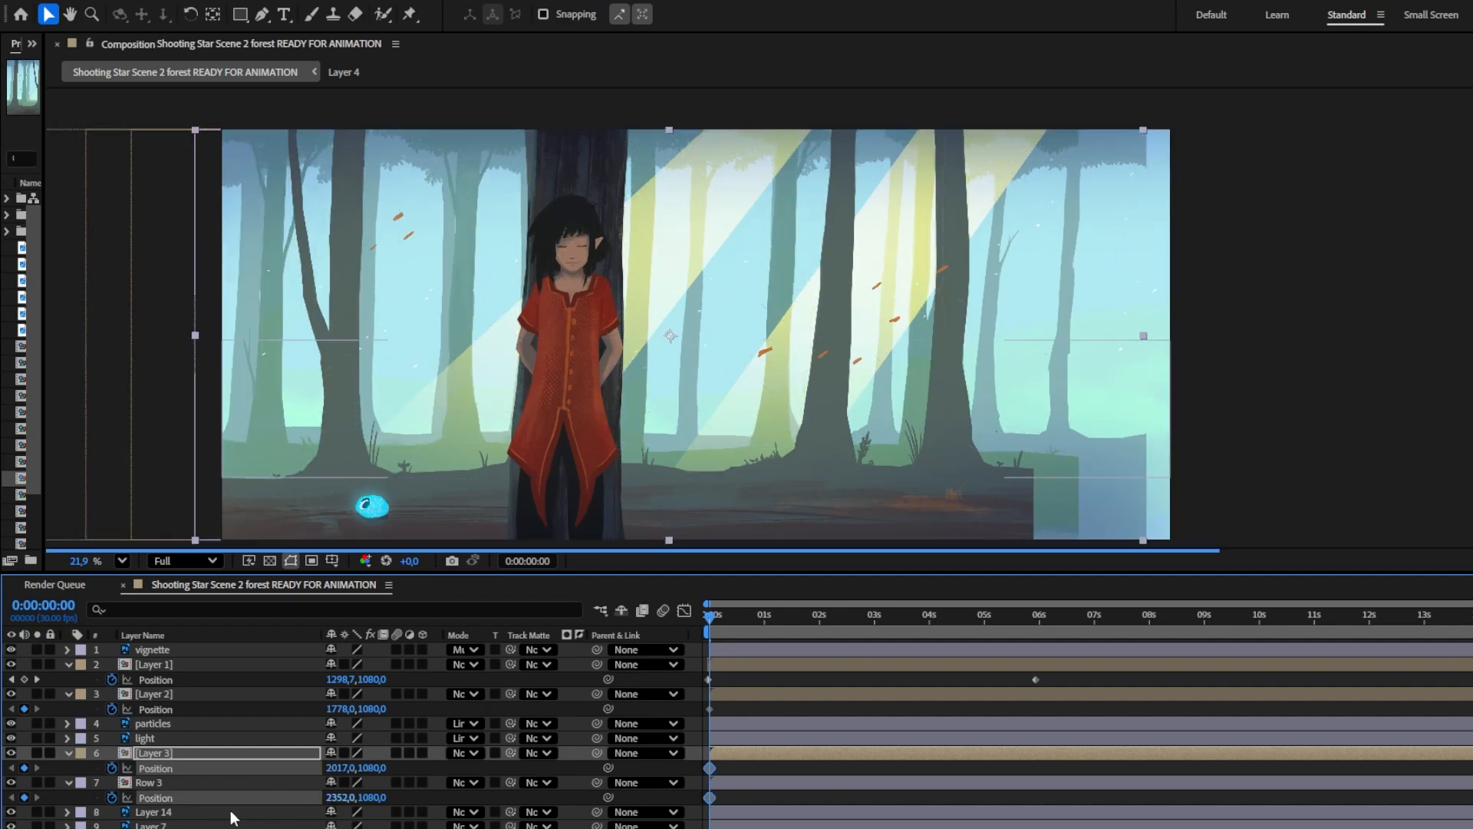
# Step: Keyframe Layer 2, Layer 3 and Row 3 farther right near the six-second mark and scrub through the parallax motion
pyautogui.moveTo(708, 680); pyautogui.dragTo(711, 681)
pyautogui.moveTo(711, 616); pyautogui.dragTo(1038, 641)
pyautogui.moveTo(338, 709); pyautogui.dragTo(968, 698)
pyautogui.moveTo(338, 769); pyautogui.dragTo(612, 751)
pyautogui.moveTo(1038, 616); pyautogui.dragTo(782, 646)
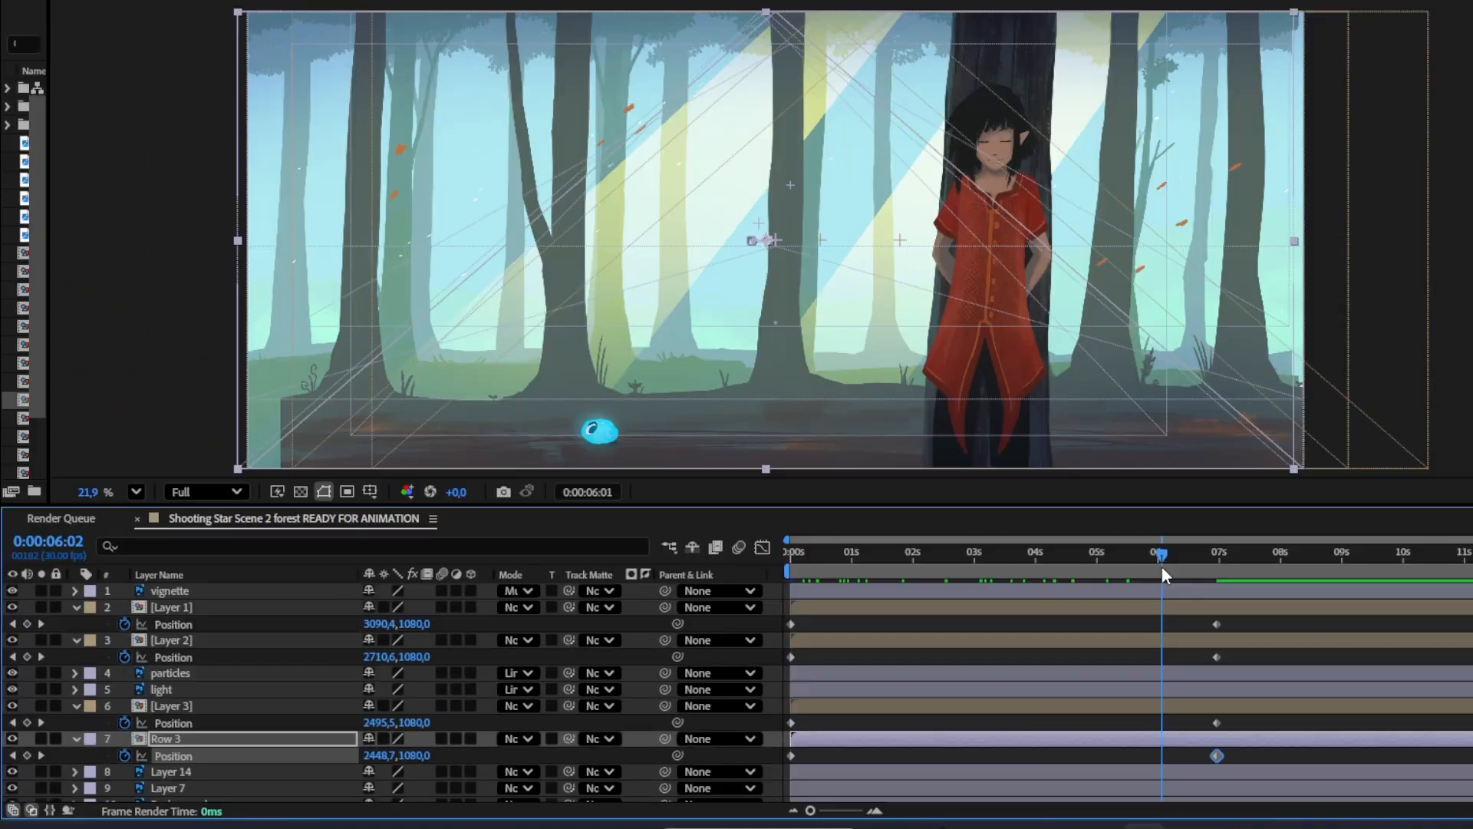
pyautogui.moveTo(1043, 626); pyautogui.dragTo(1072, 625)
pyautogui.moveTo(1194, 563); pyautogui.dragTo(937, 566)
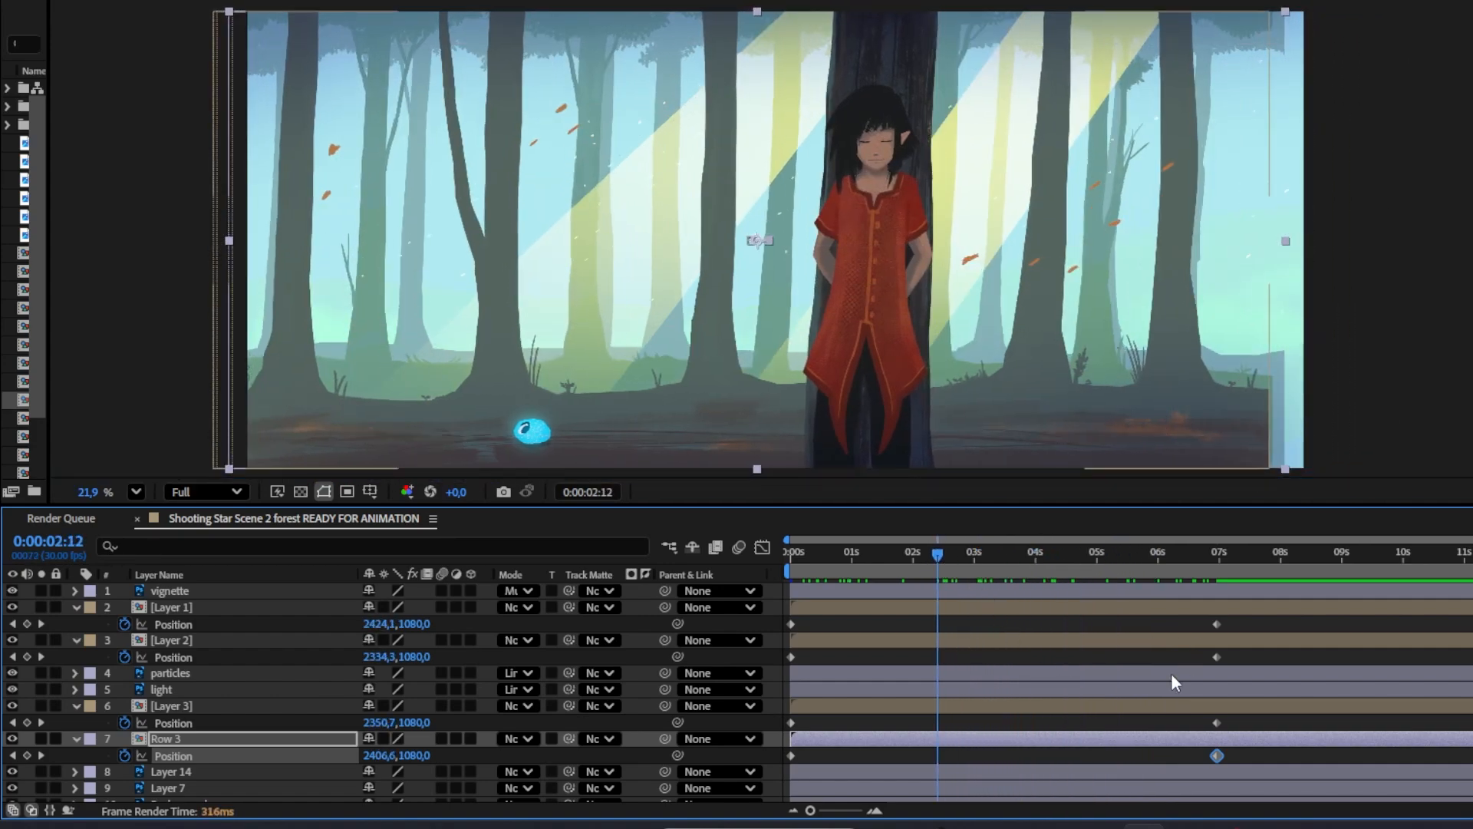
# Step: Apply Easy Ease to all position keyframes of Layer 1, Layer 2, Layer 3 and Row 3, and return to the start
pyautogui.moveTo(1259, 616); pyautogui.dragTo(781, 772)
pyautogui.press('p')
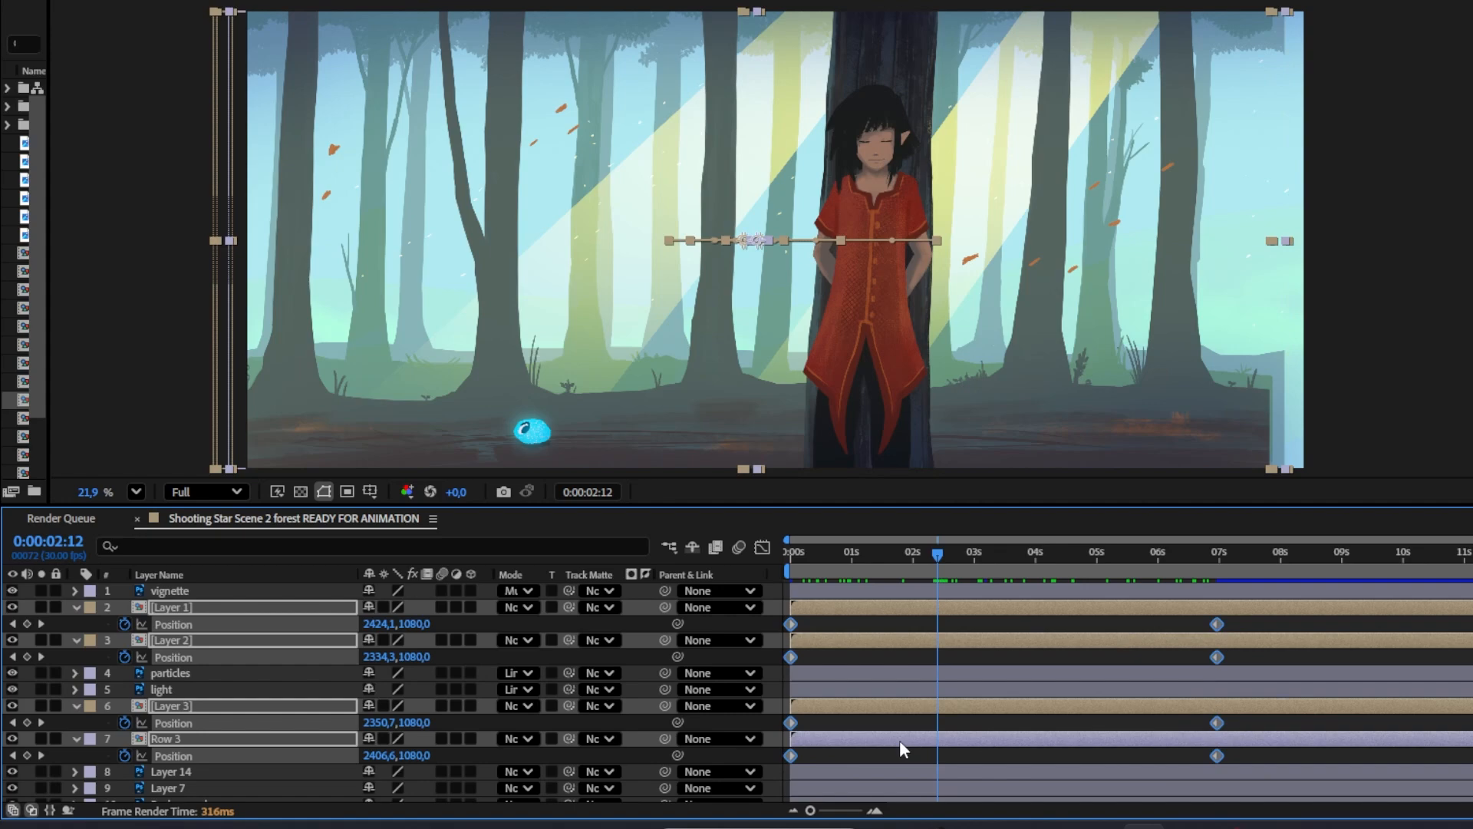
pyautogui.press('F9')
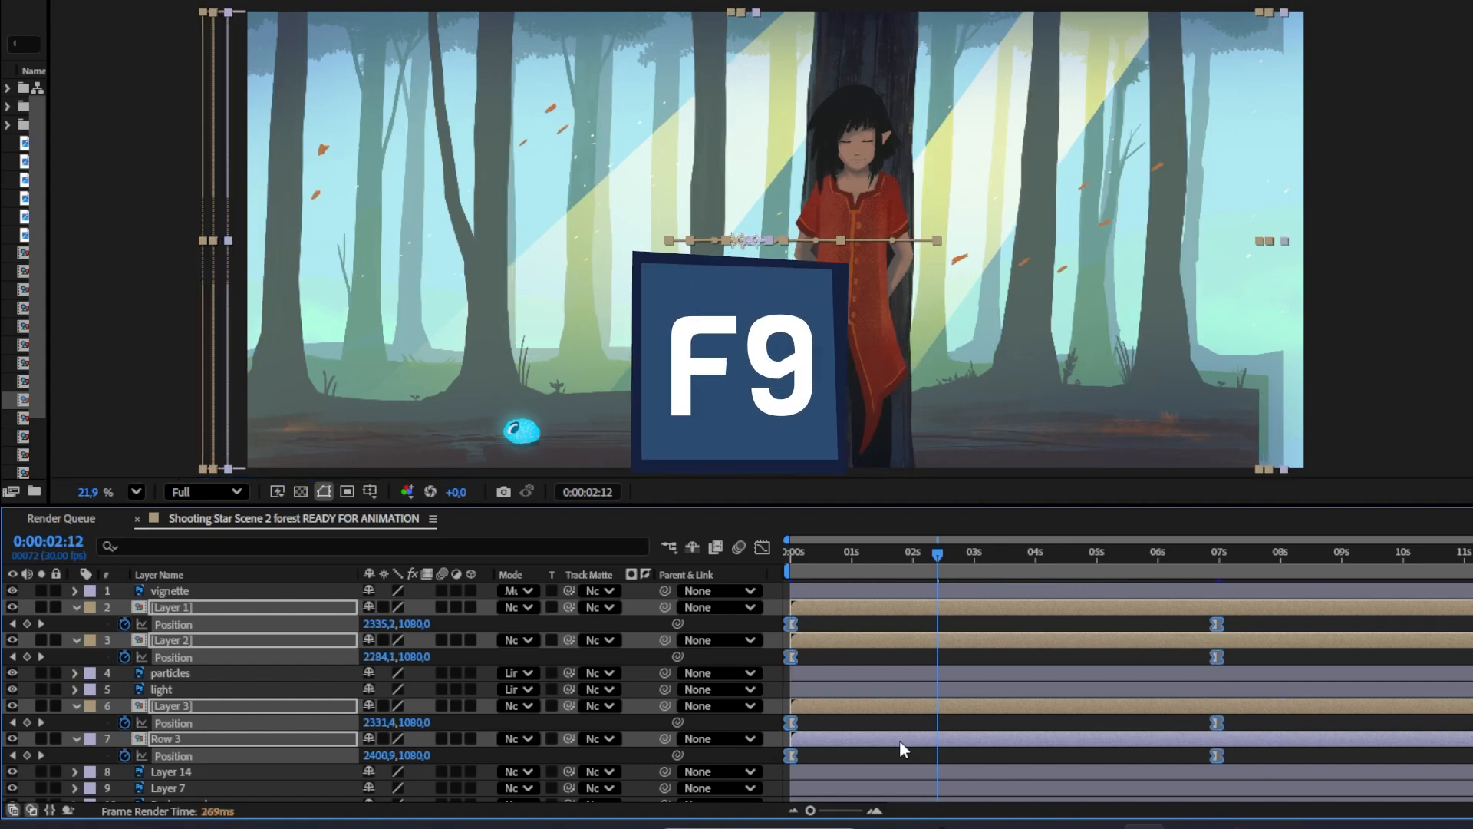
pyautogui.moveTo(933, 554); pyautogui.dragTo(798, 561)
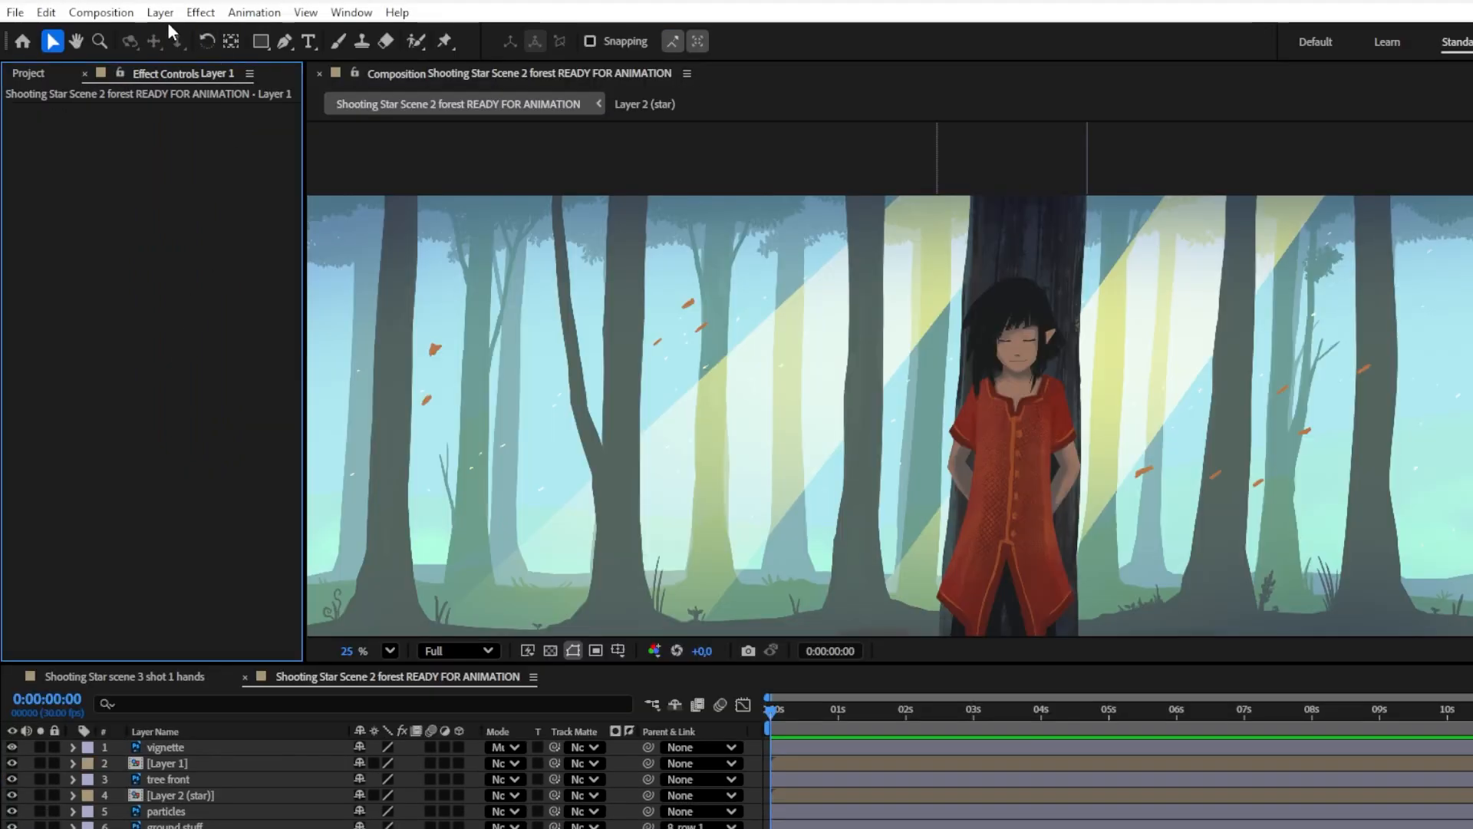
# Step: Add a new camera and a null object to the forest composition
pyautogui.click(159, 12)
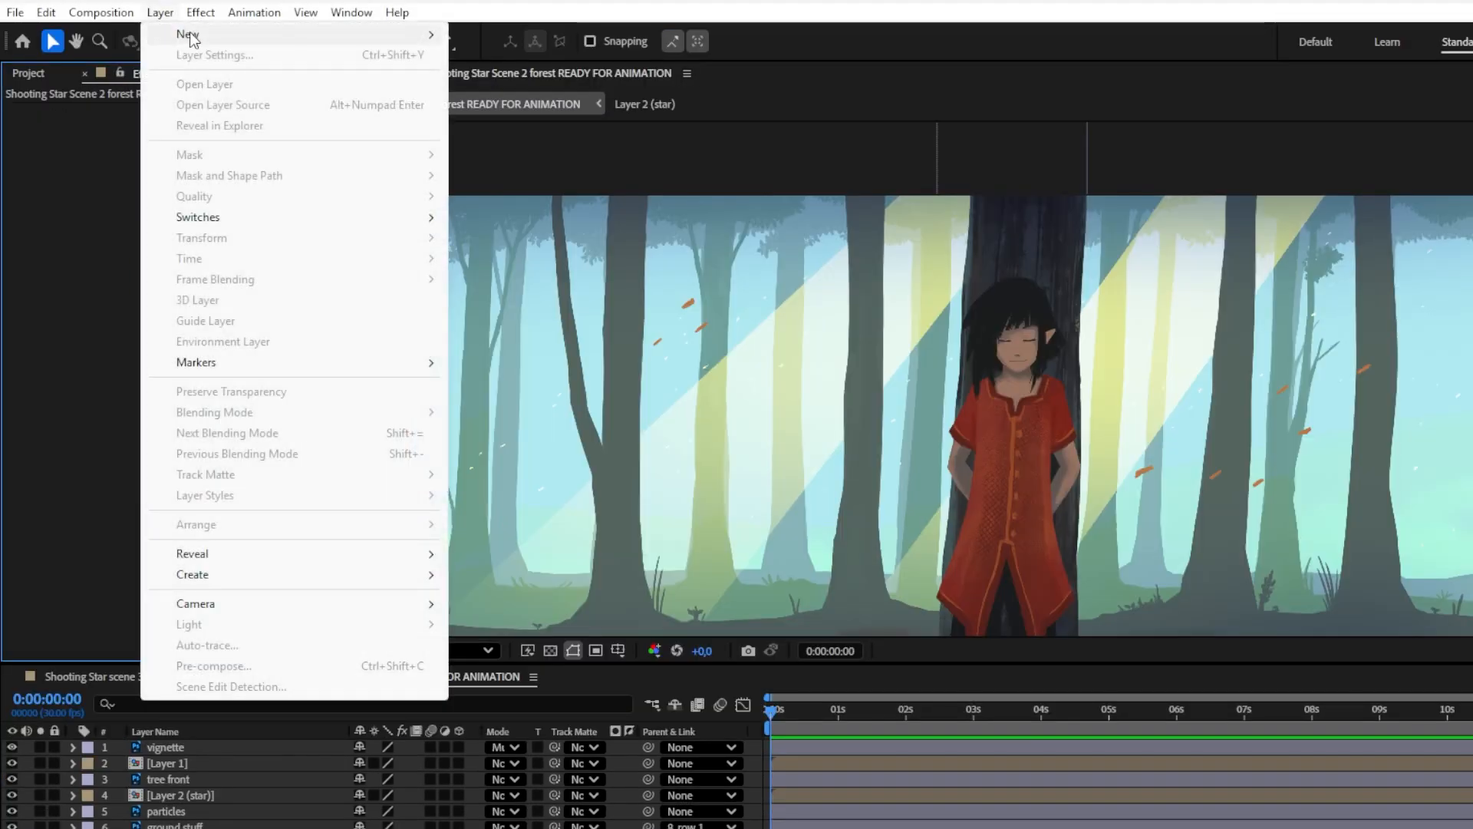
pyautogui.moveTo(191, 38)
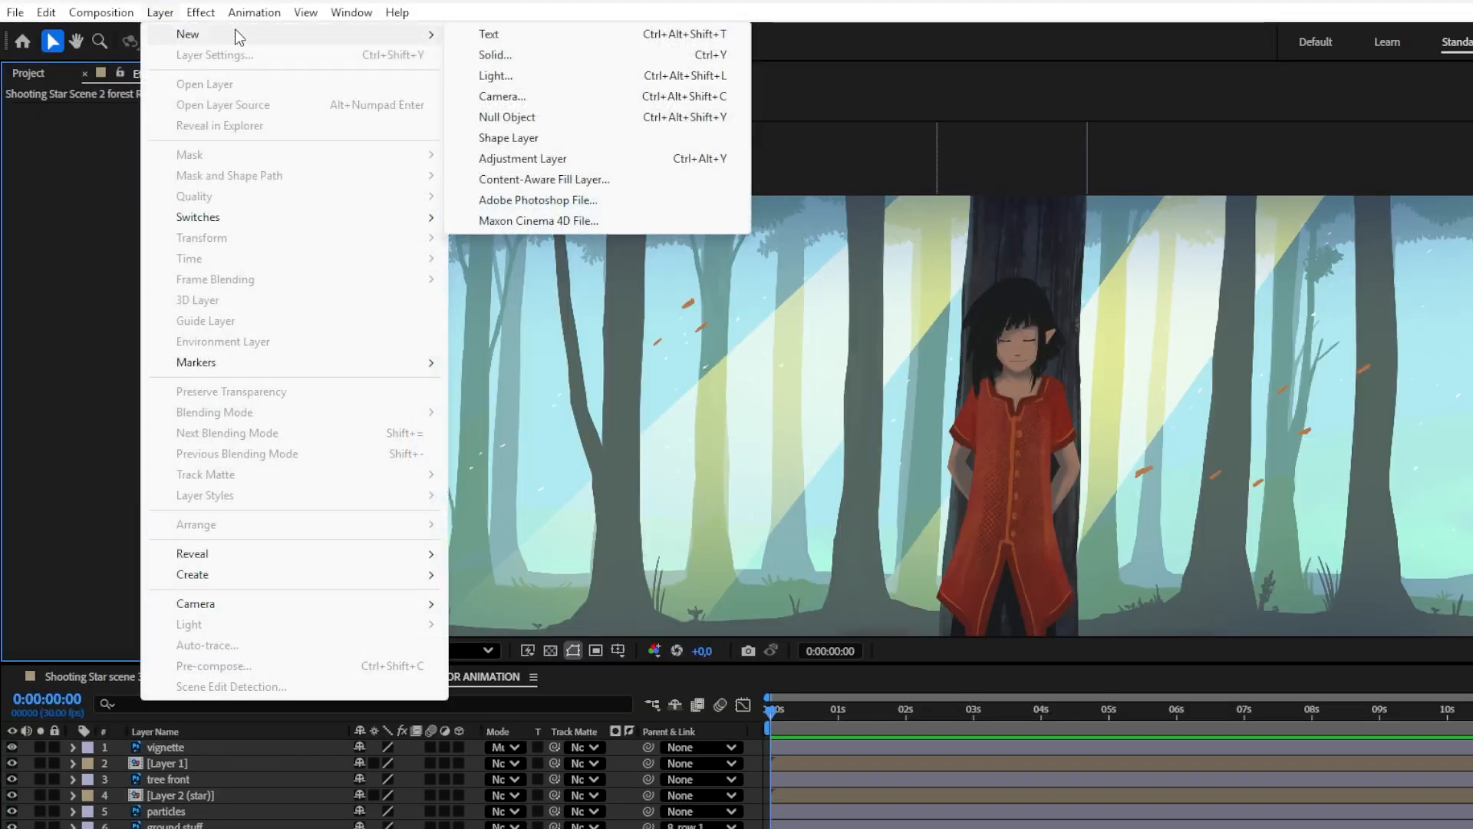
pyautogui.click(546, 97)
pyautogui.press('Return')
pyautogui.click(163, 13)
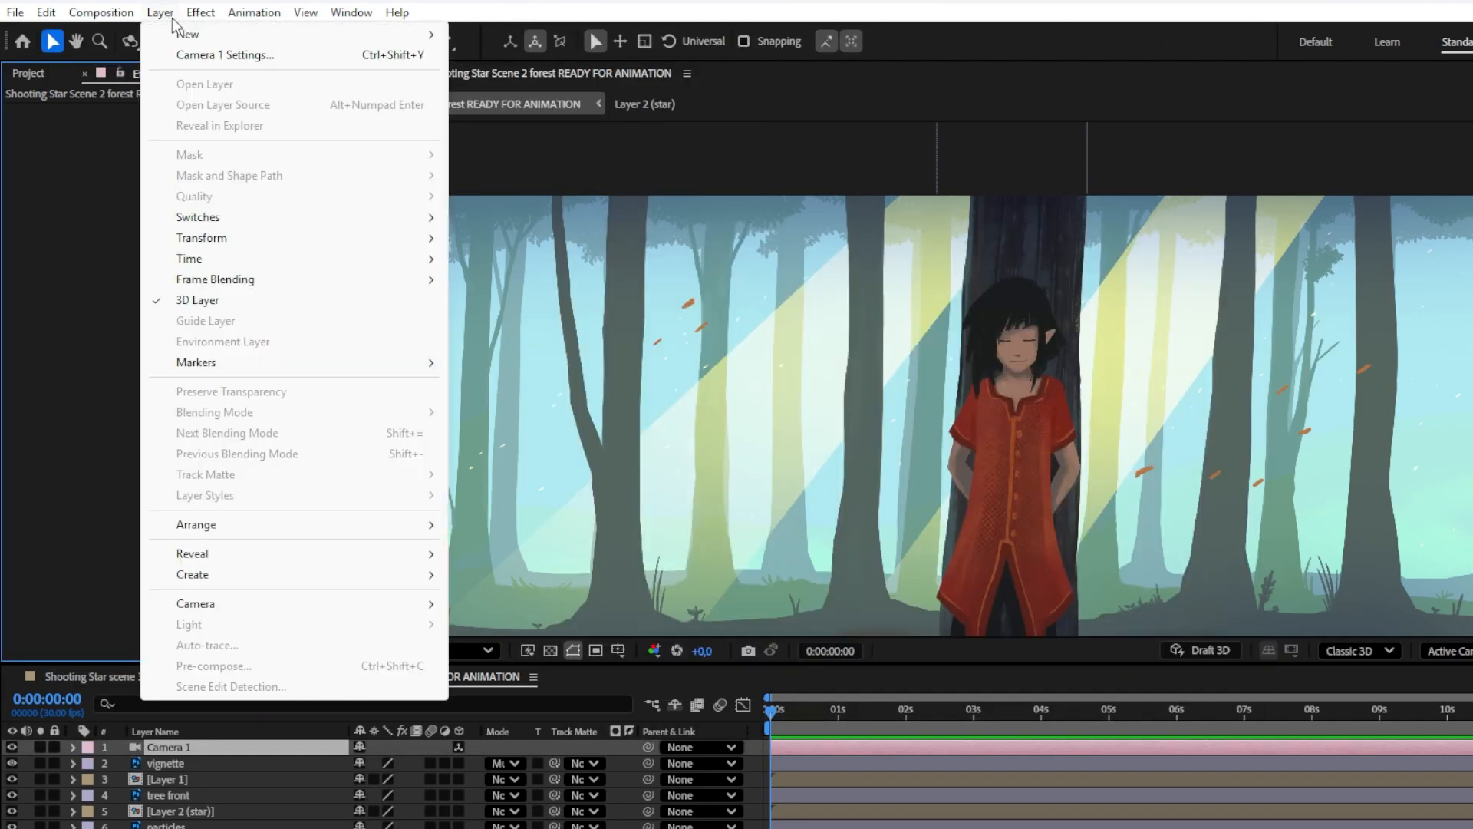
pyautogui.moveTo(198, 35)
pyautogui.click(551, 121)
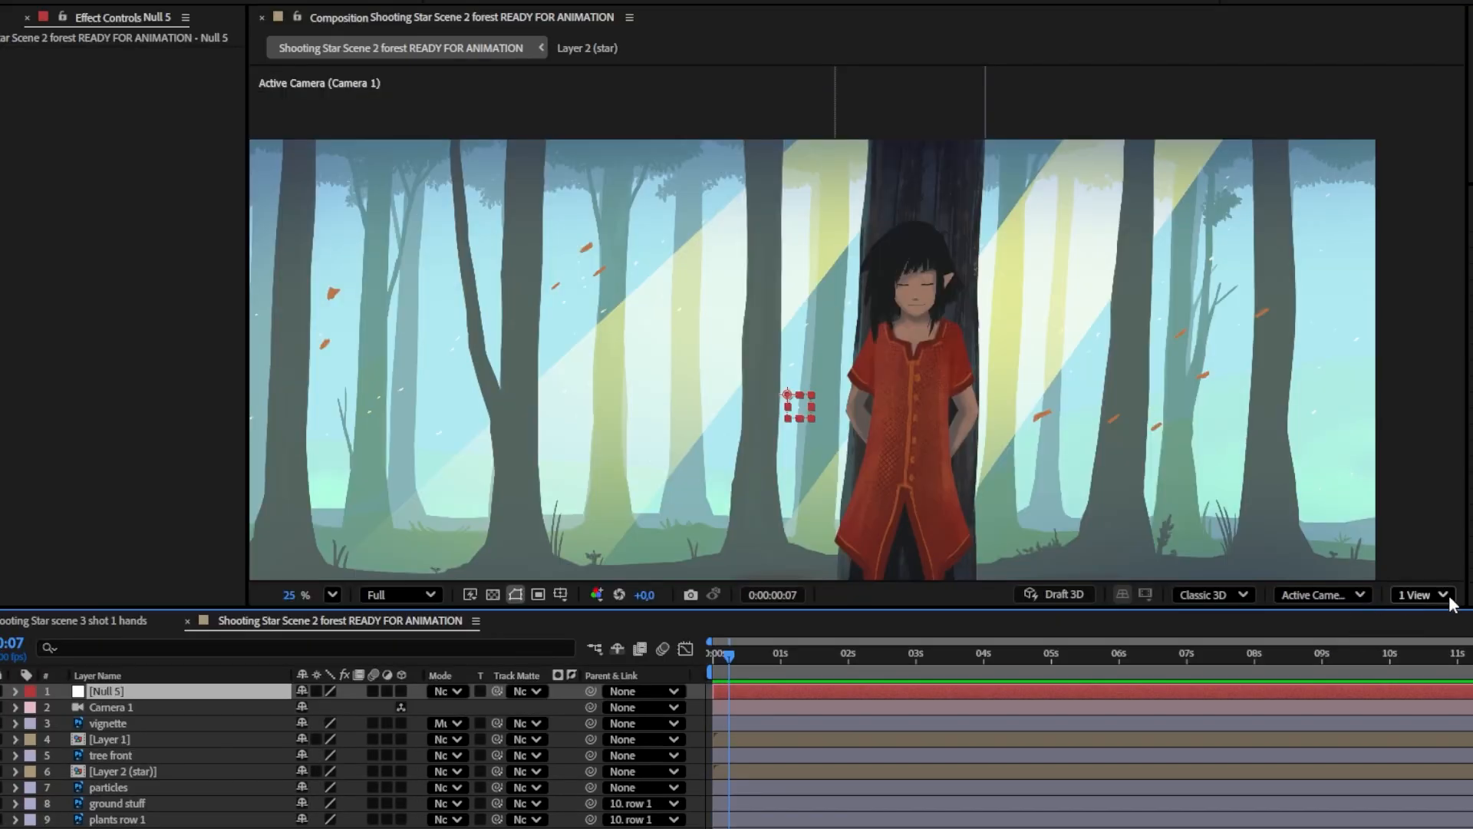
# Step: Split the composition viewer into 2 Views, showing Custom View 3 beside the active camera view
pyautogui.click(1446, 596)
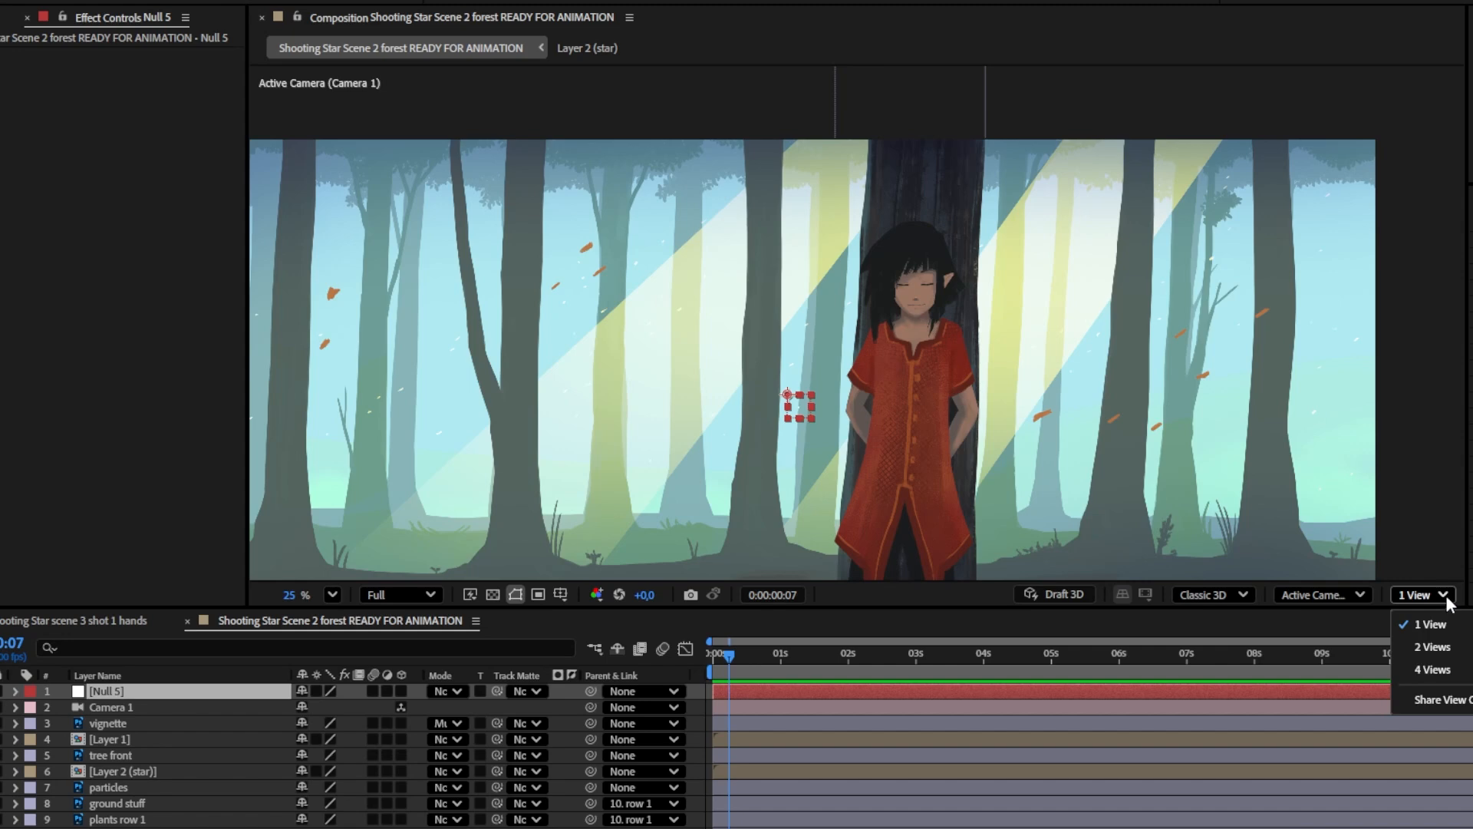
pyautogui.click(1432, 646)
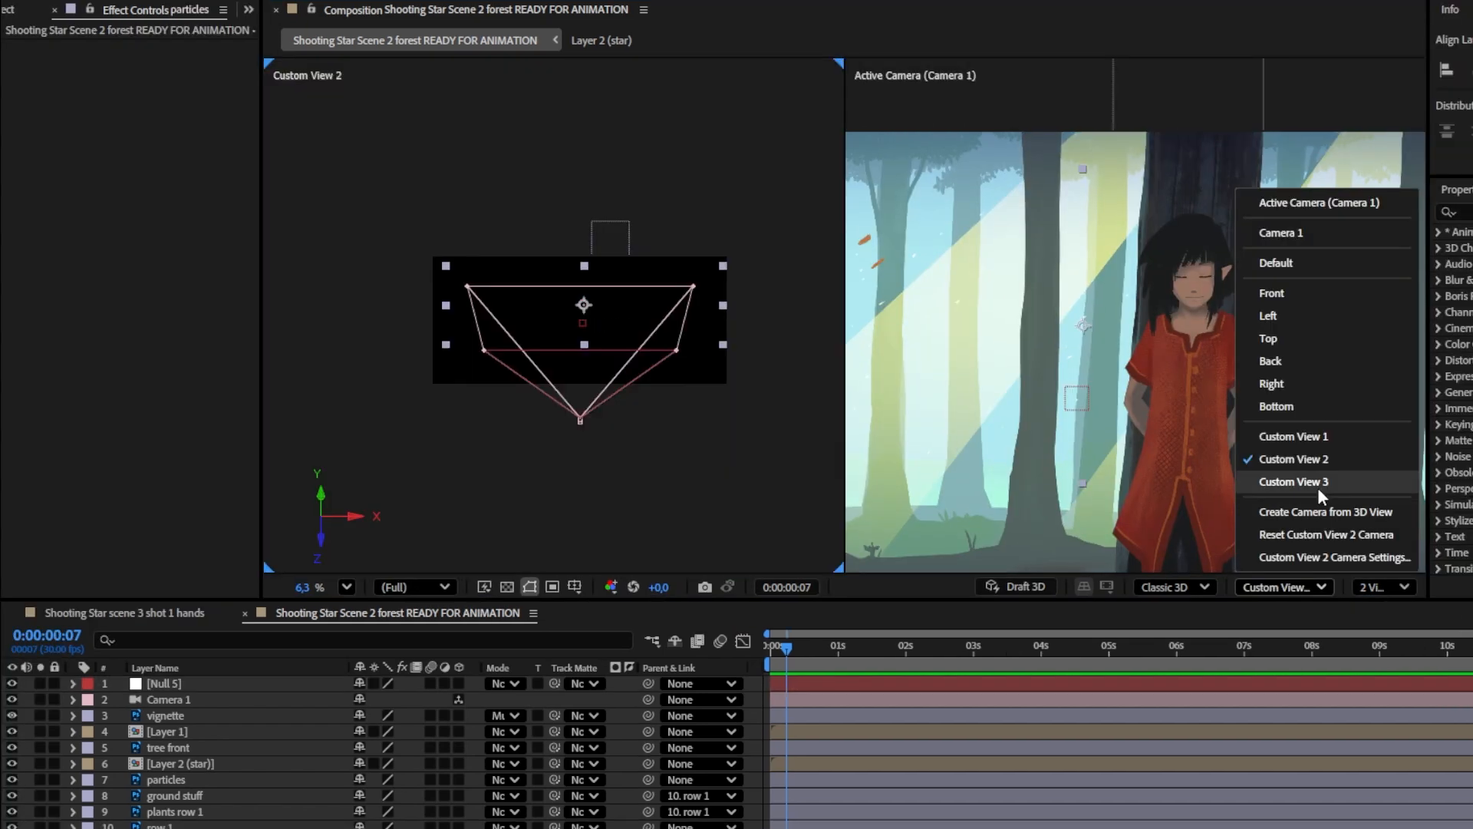
pyautogui.click(1316, 488)
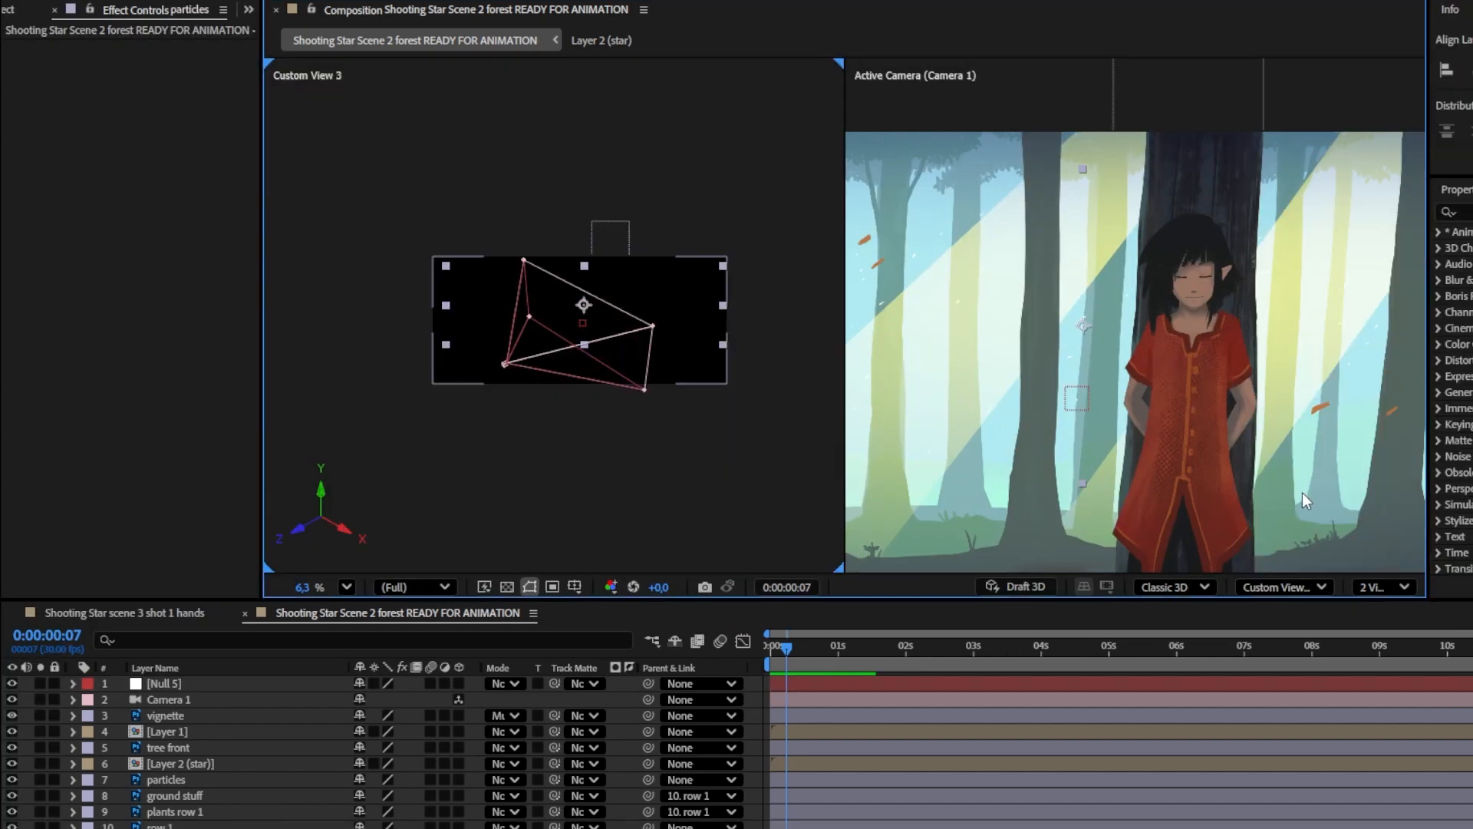
pyautogui.click(653, 304)
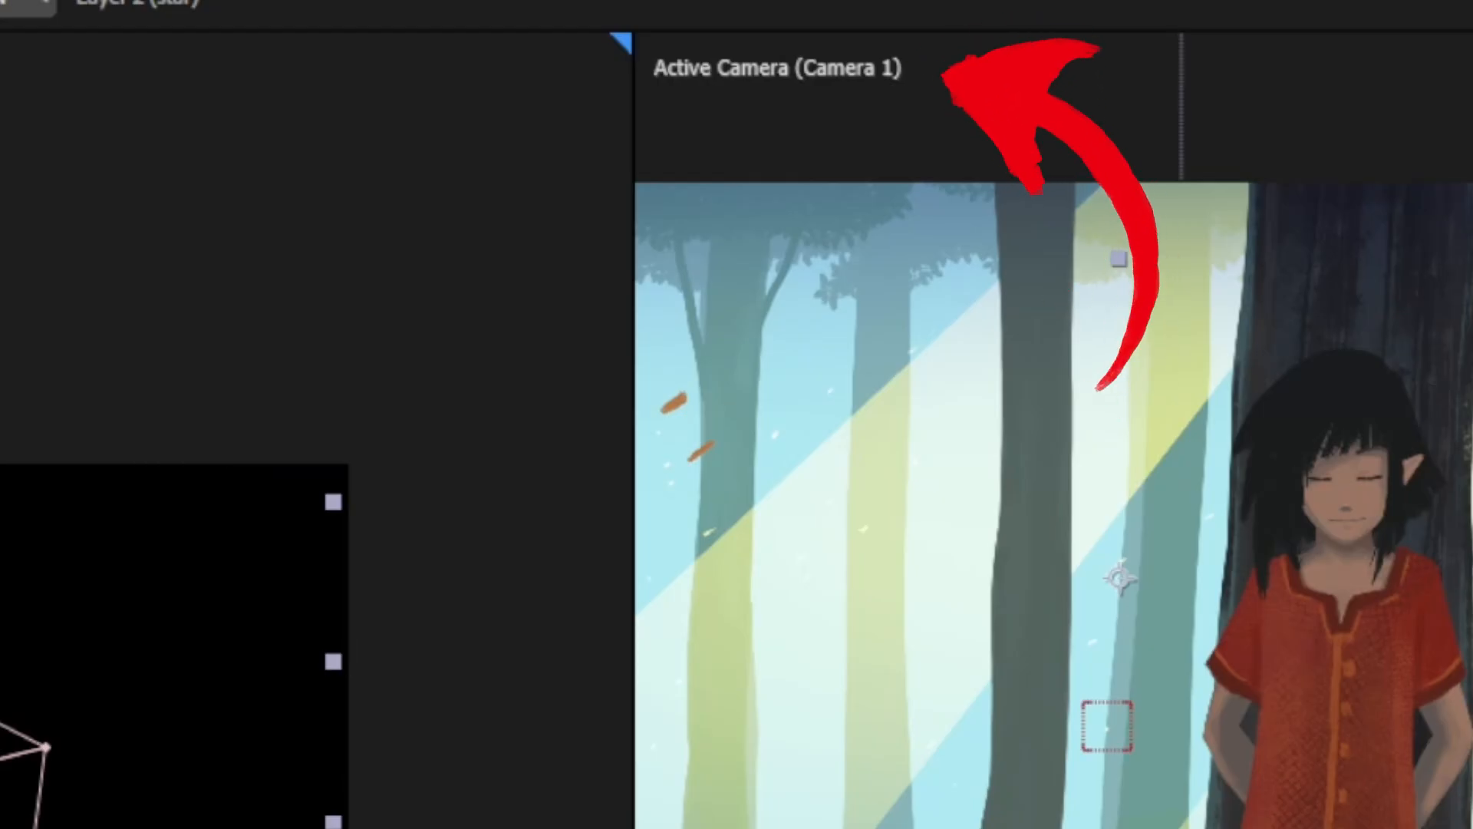
# Step: Make the vignette, Layer 1 and all the layers below them 3D layers
pyautogui.click(164, 684)
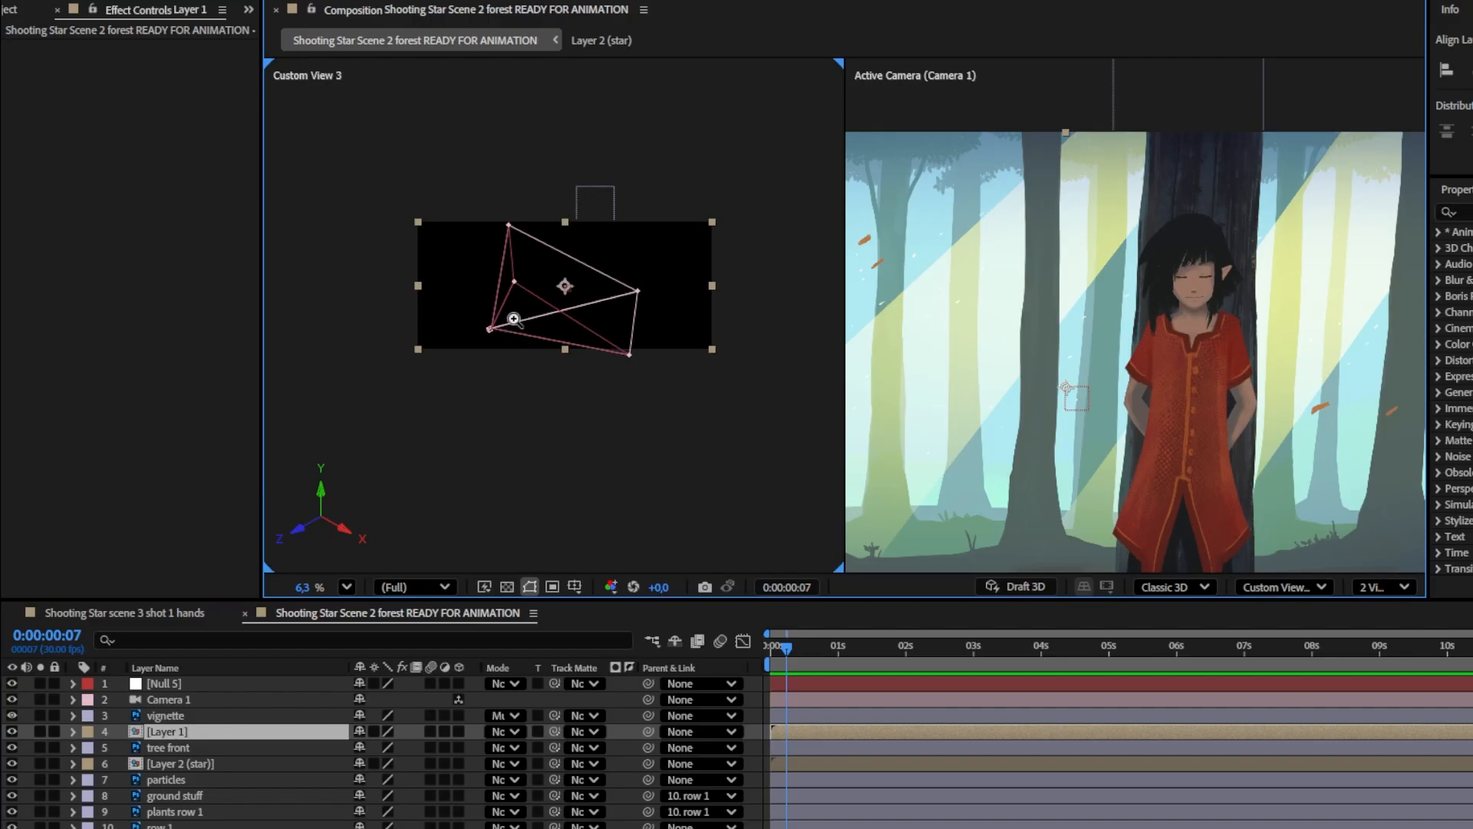
pyautogui.click(515, 319)
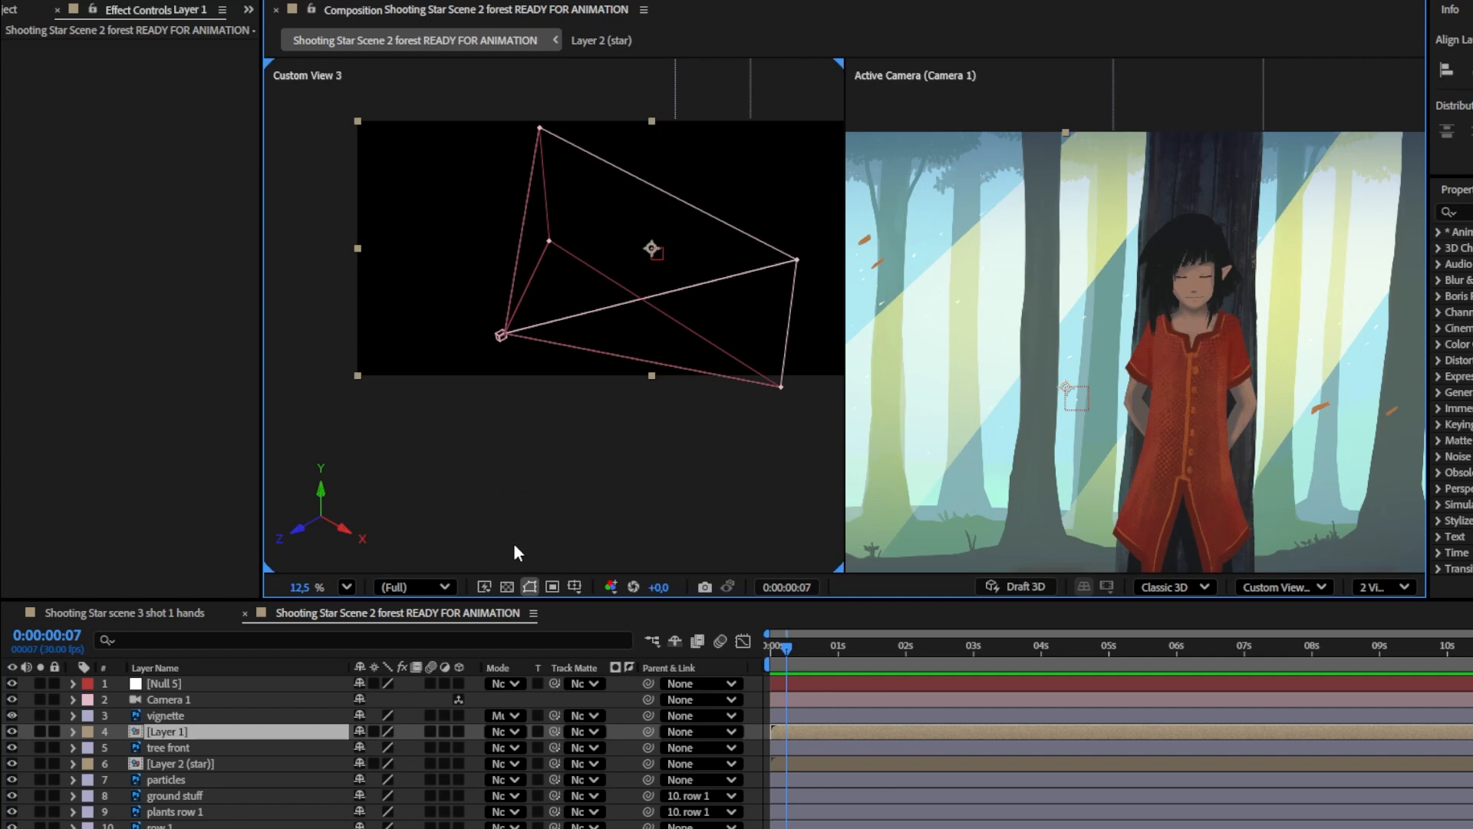
pyautogui.click(459, 716)
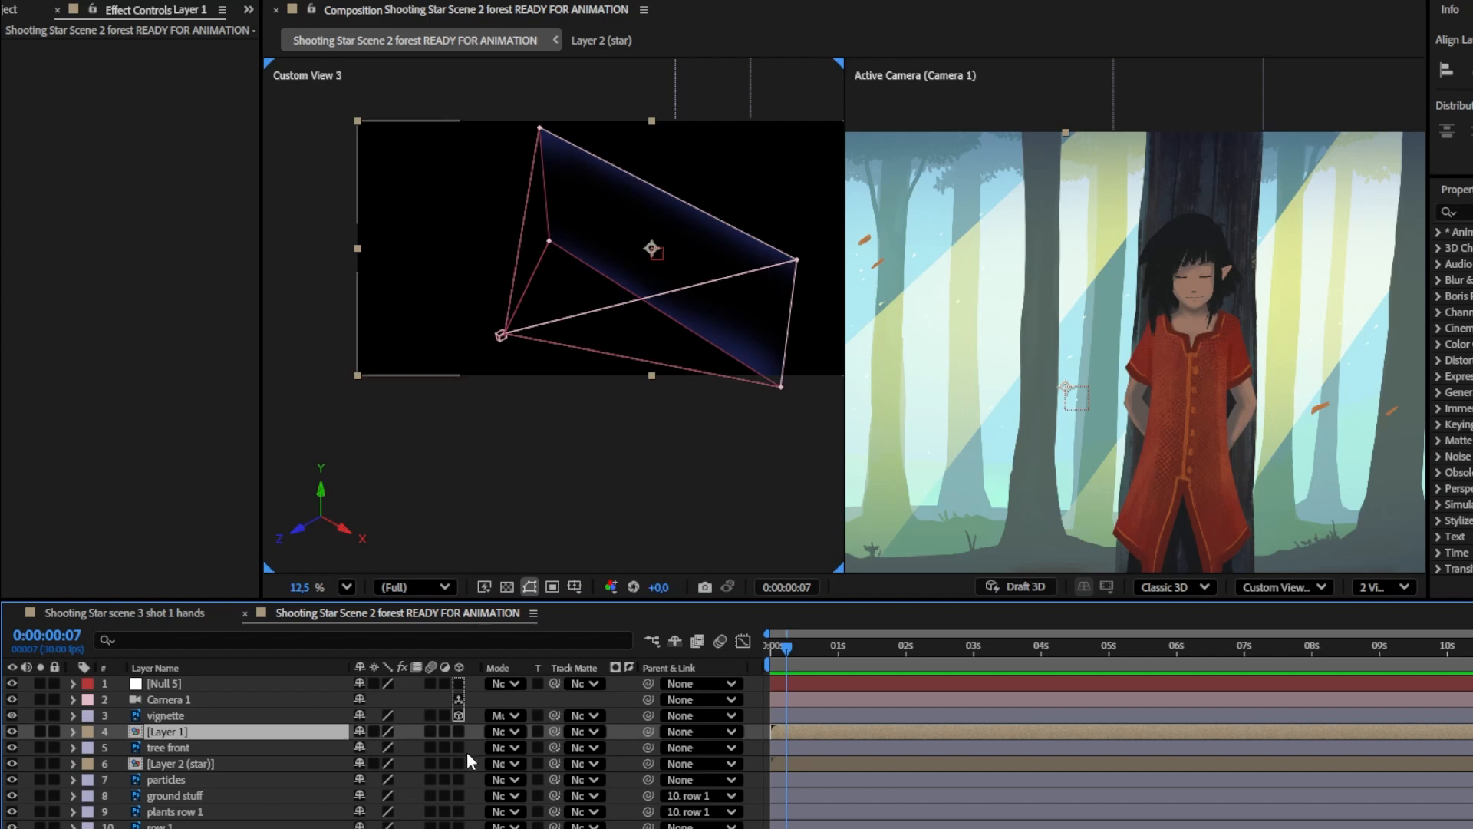
pyautogui.moveTo(458, 731); pyautogui.dragTo(459, 826)
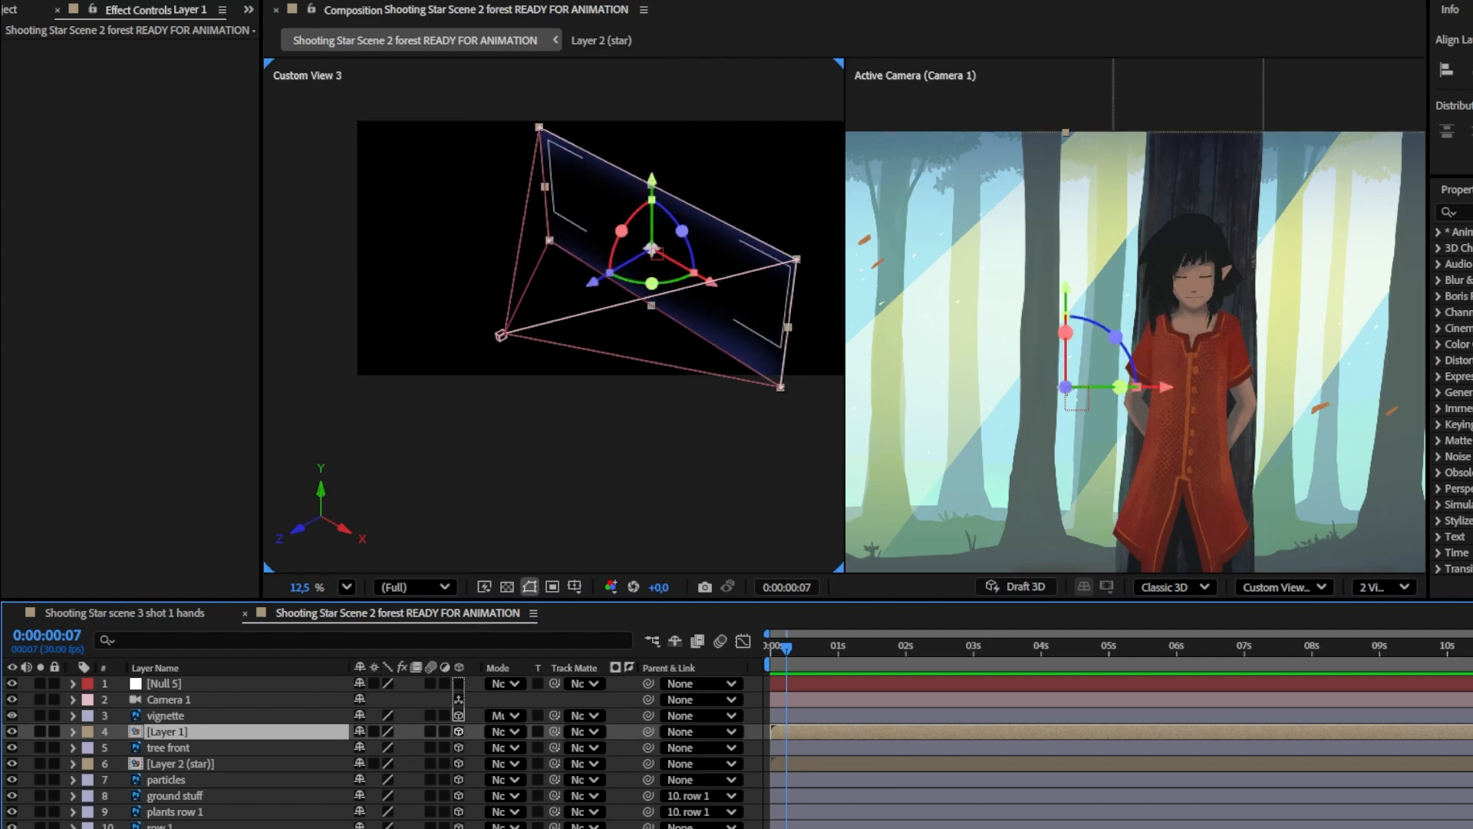
pyautogui.scroll(-2, 459, 805)
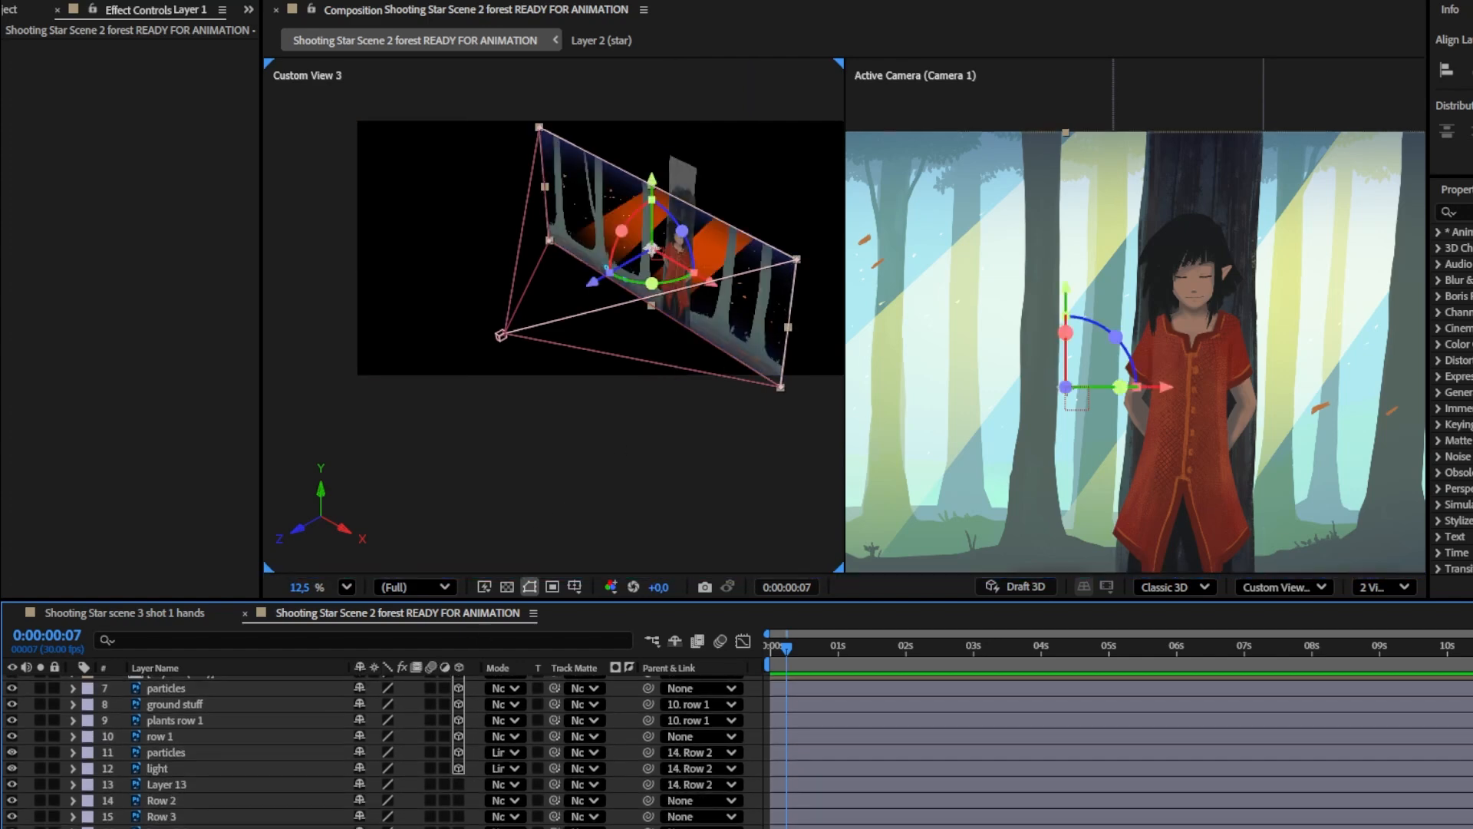
pyautogui.moveTo(459, 784); pyautogui.dragTo(459, 826)
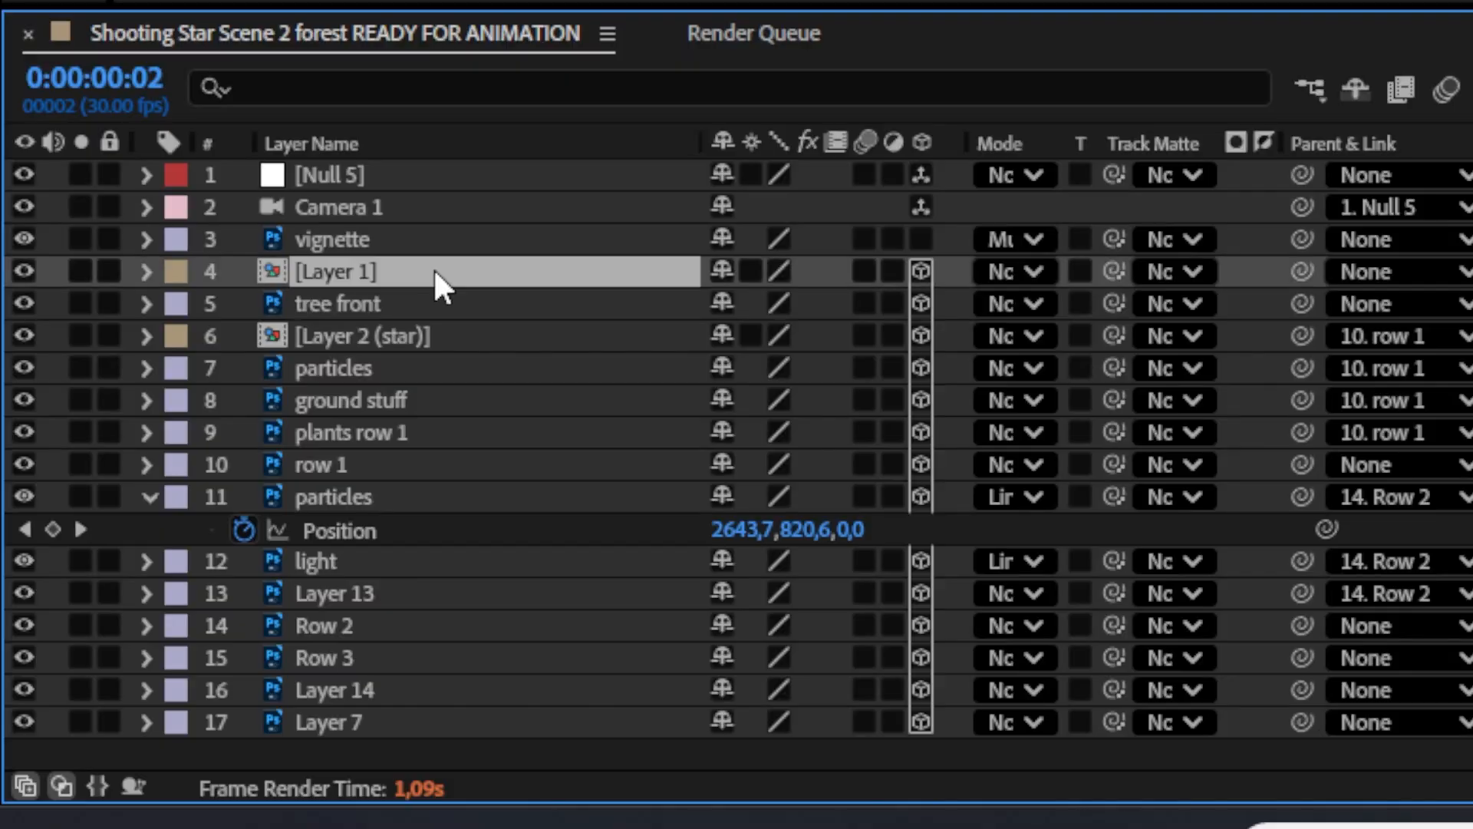
# Step: Push the selected background layers, from Layer 2 (star) downward, back along the Z axis behind the character
pyautogui.press('p')
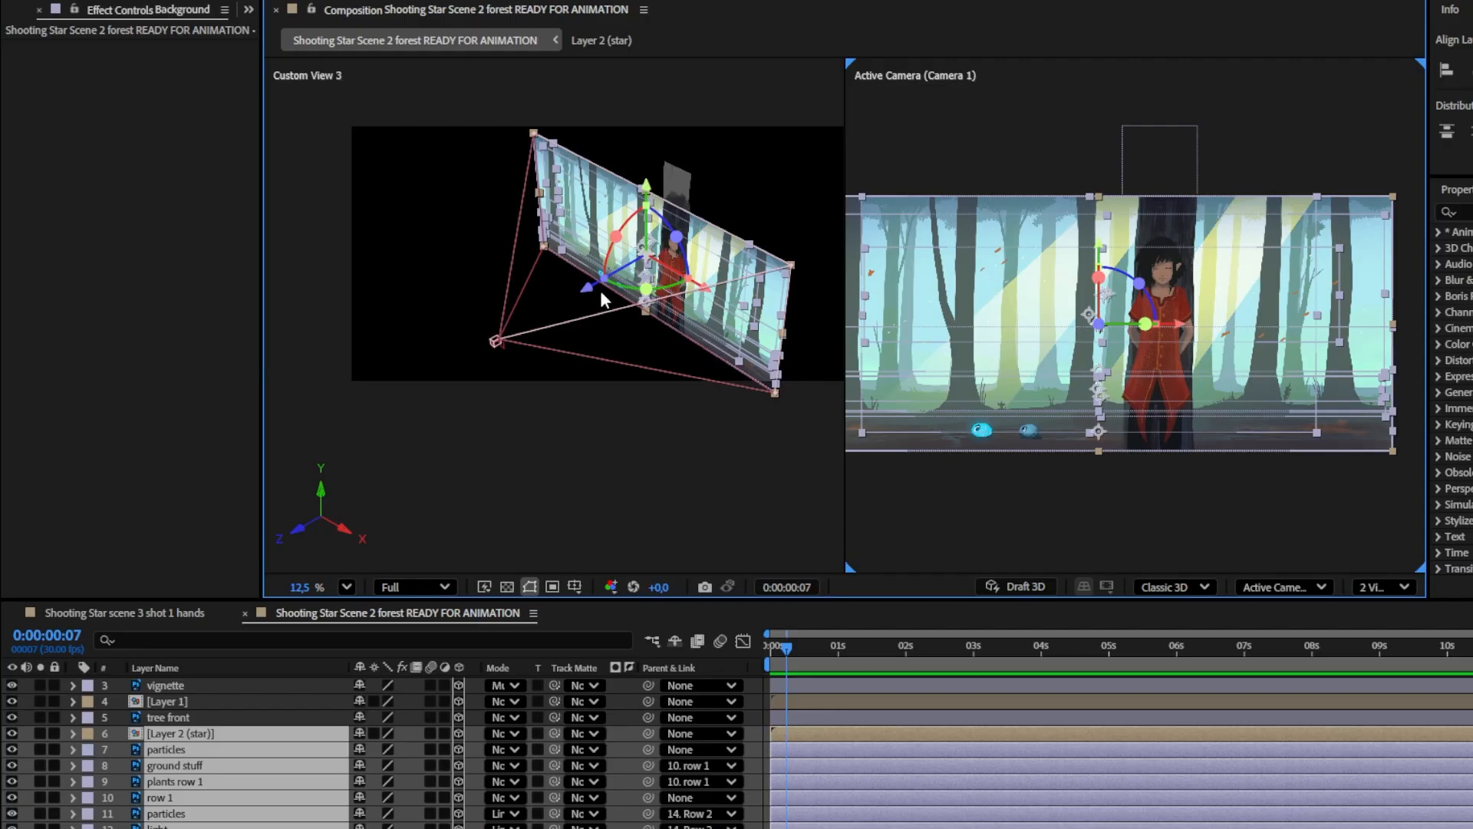
pyautogui.moveTo(589, 288); pyautogui.dragTo(685, 230)
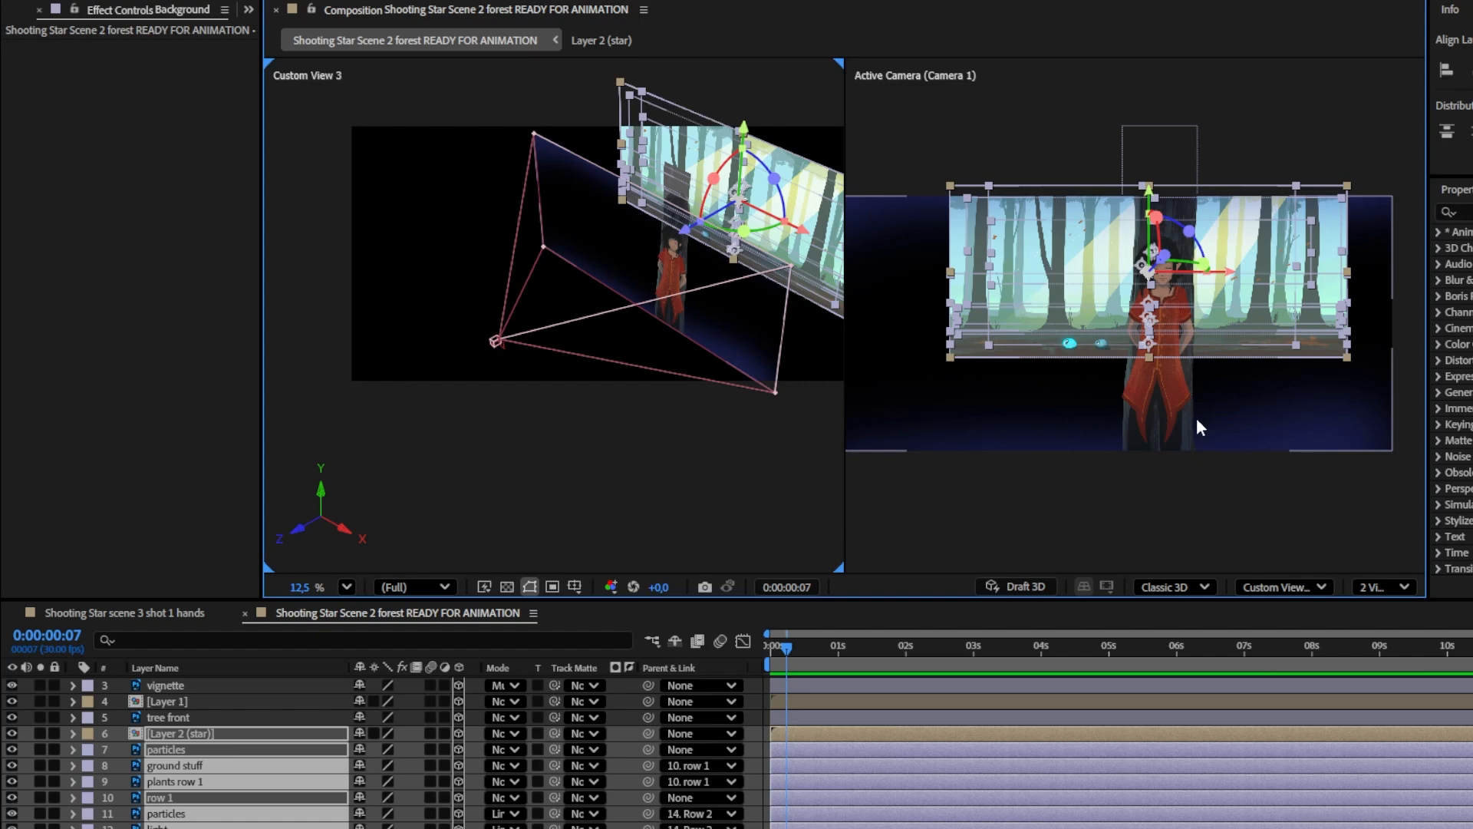
# Step: Undo the last Z-axis push of the background layers, and show the Position of Camera 1 and the null
pyautogui.hotkey('ctrl', 'z')
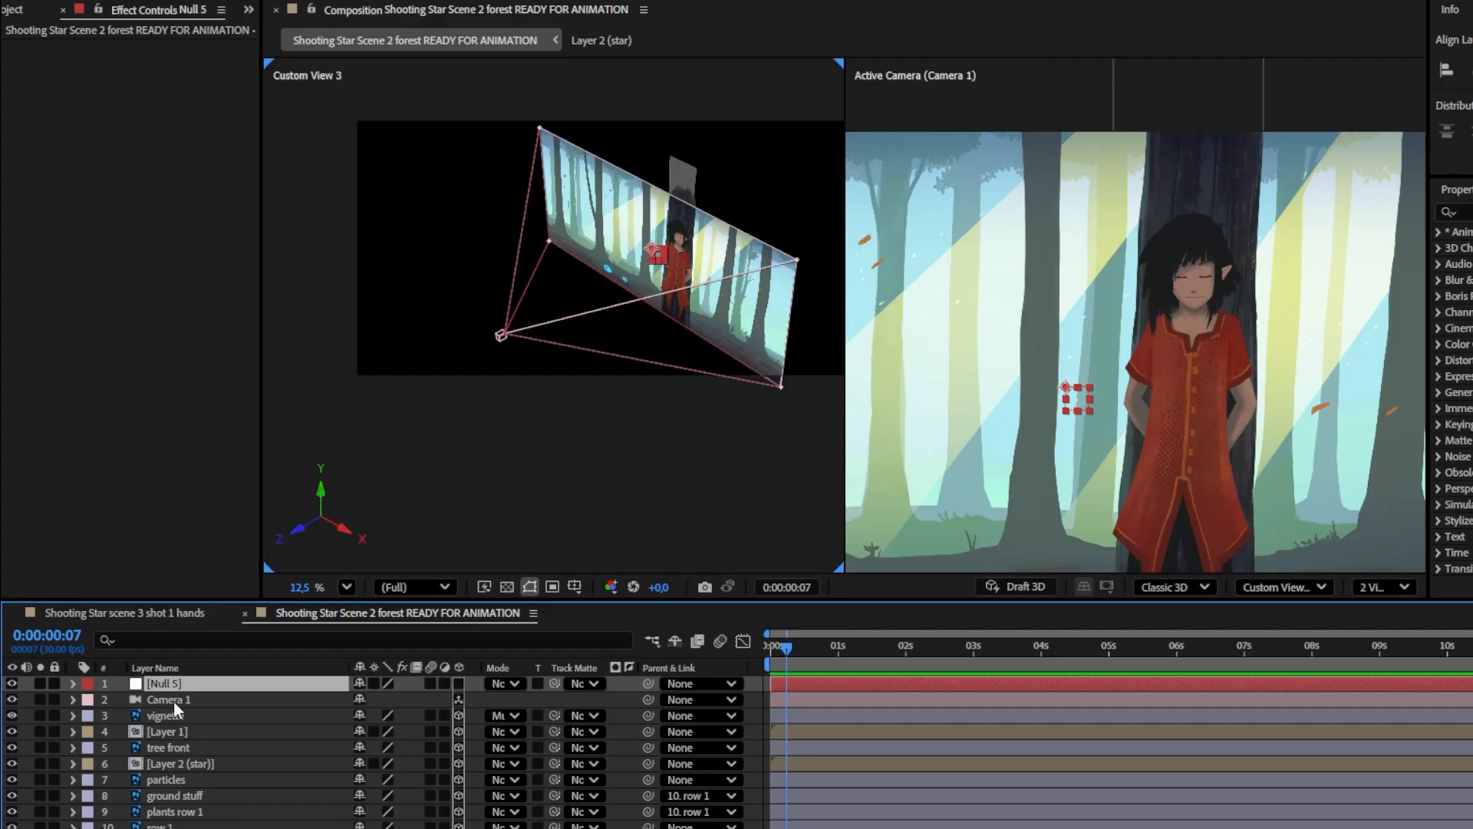
pyautogui.click(175, 699)
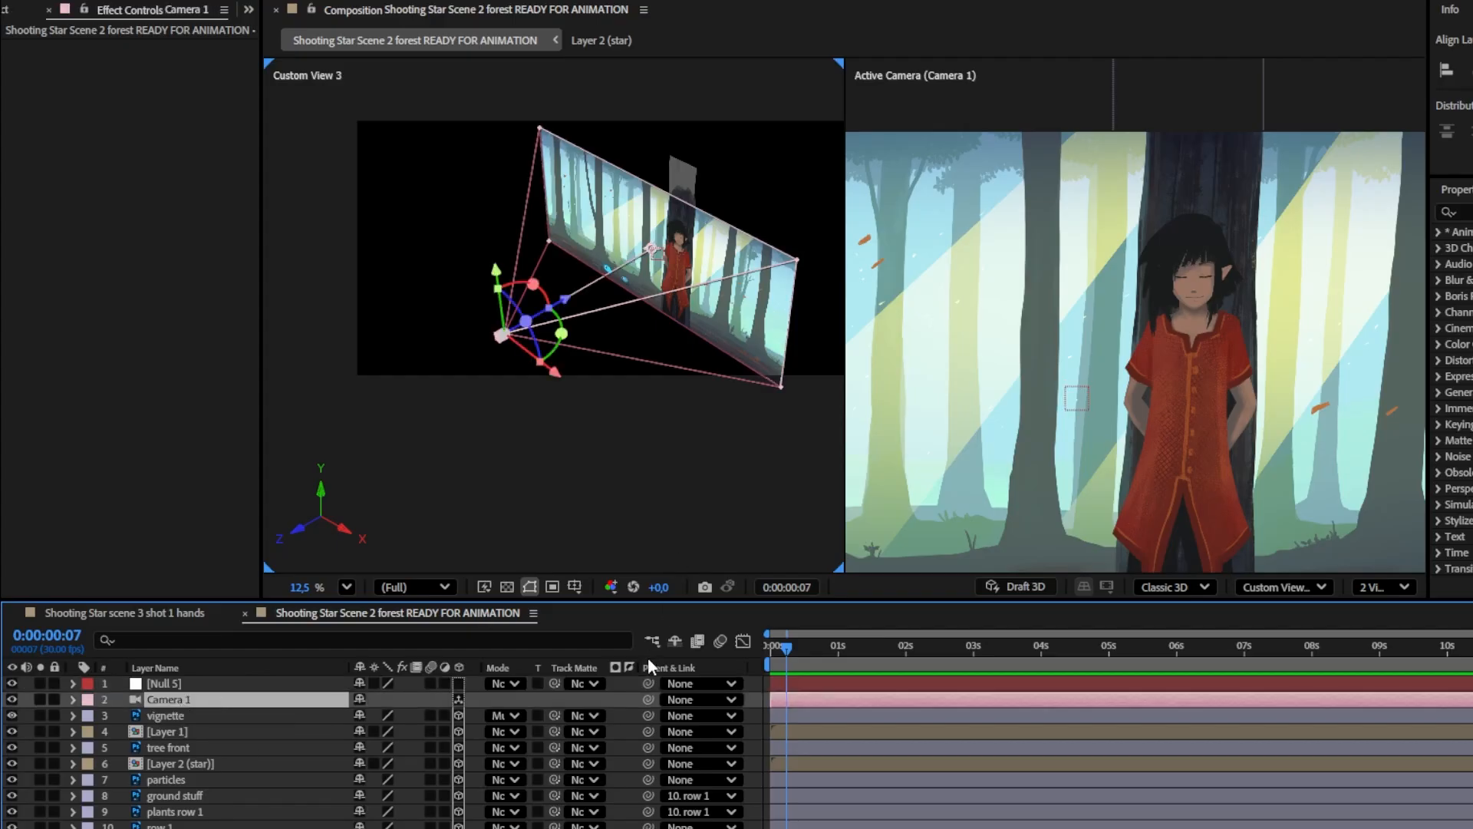
pyautogui.press('p')
pyautogui.click(233, 680)
pyautogui.press('p')
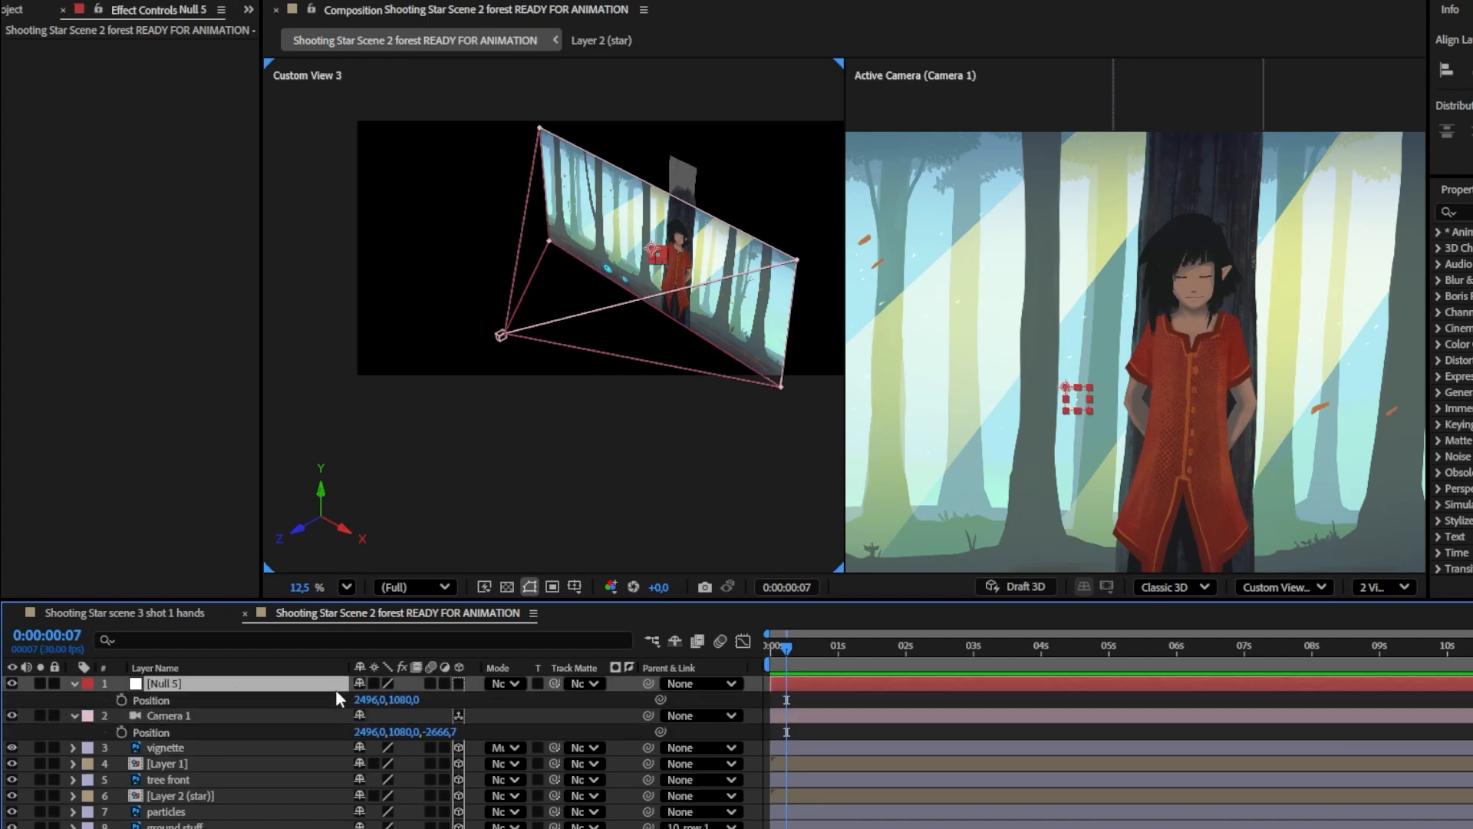
# Step: Make the null a 3D layer and match its Z position to the camera's, -2666,7
pyautogui.click(239, 713)
pyautogui.click(326, 683)
pyautogui.click(459, 683)
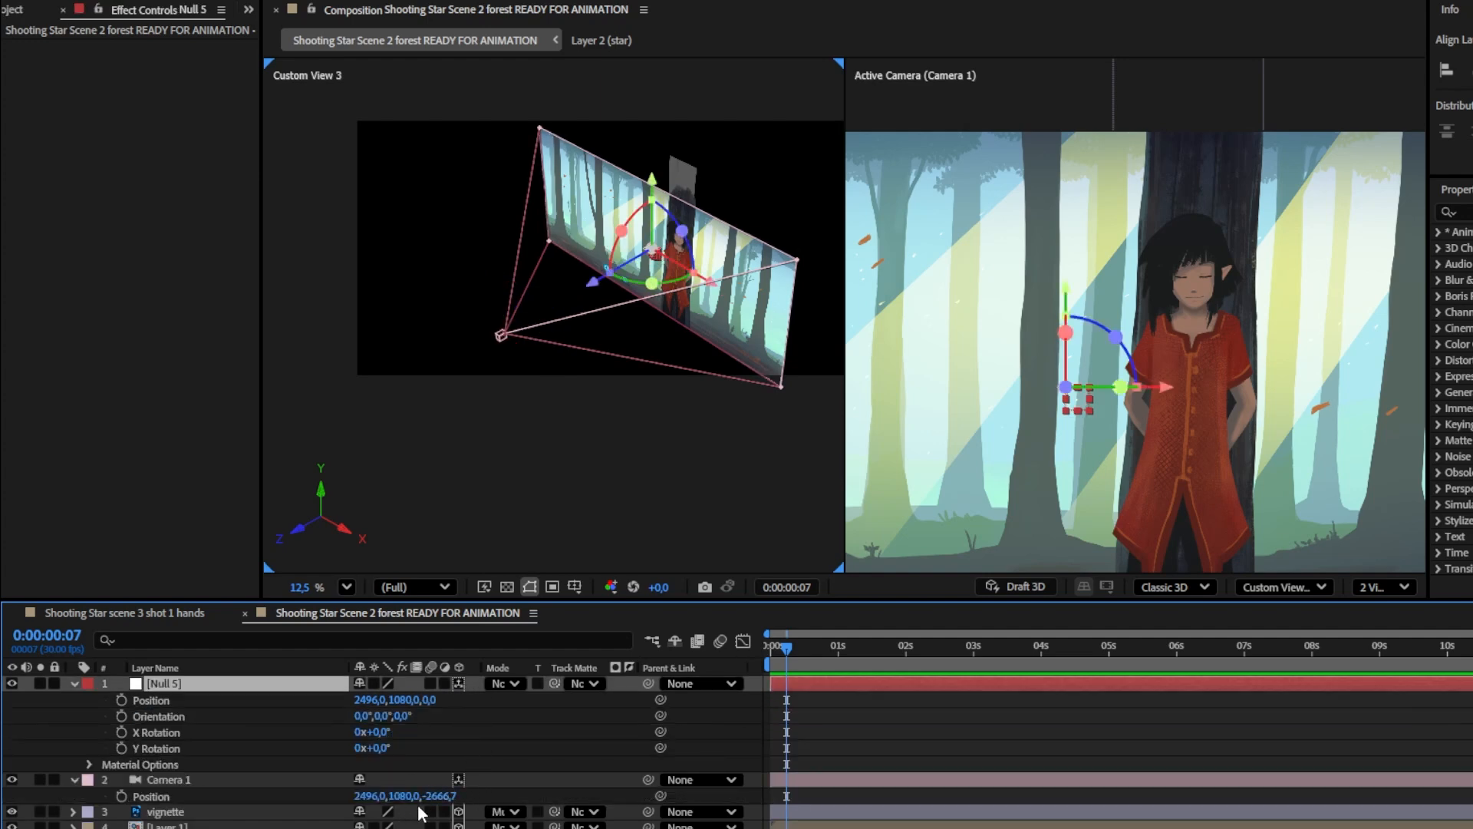
pyautogui.click(442, 796)
pyautogui.click(473, 729)
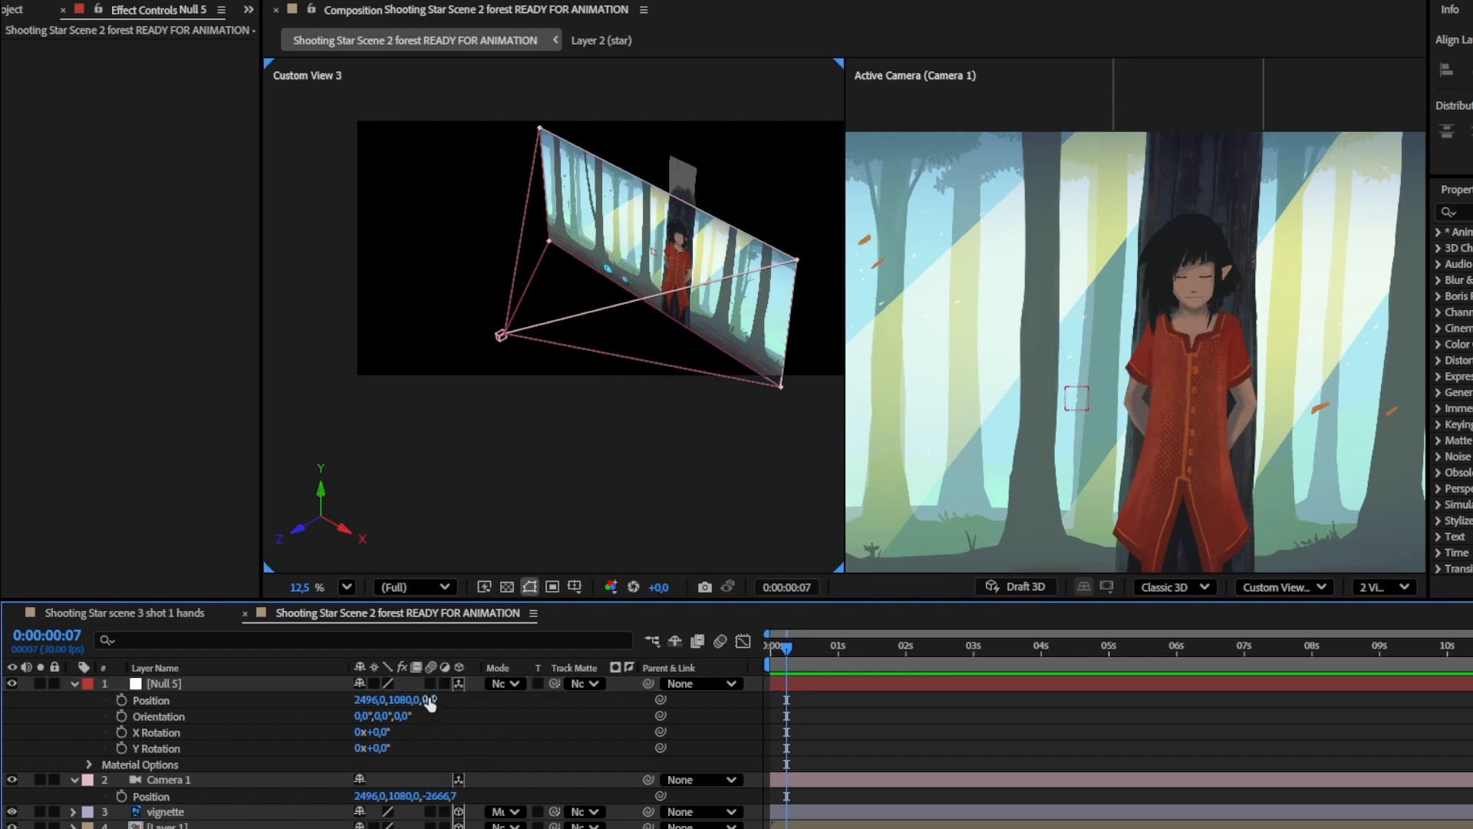
pyautogui.click(490, 738)
pyautogui.click(171, 684)
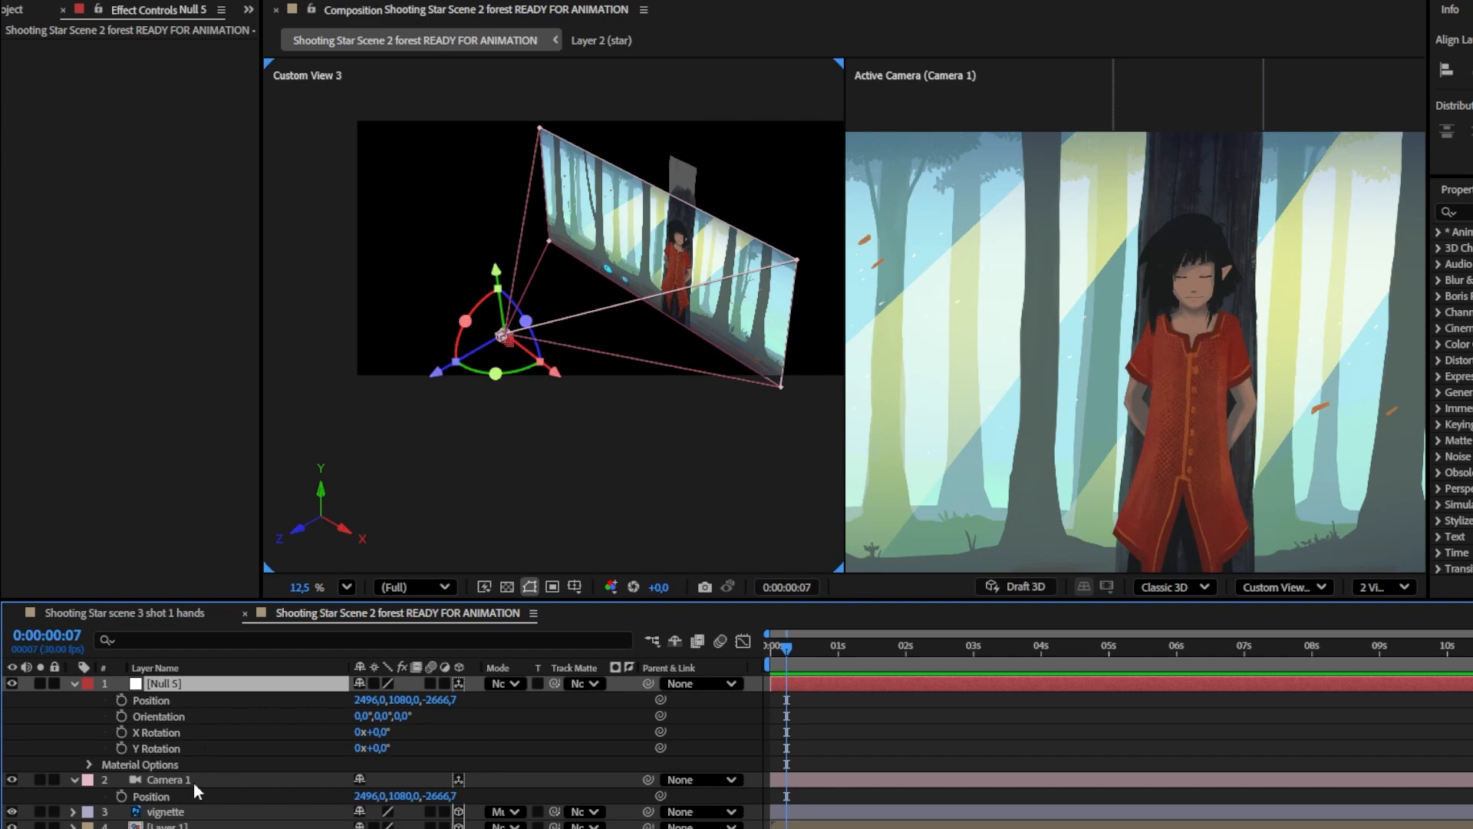
# Step: Parent Layer 1 and all the layers below it to Null 5
pyautogui.click(188, 780)
pyautogui.click(187, 686)
pyautogui.click(186, 778)
pyautogui.click(75, 682)
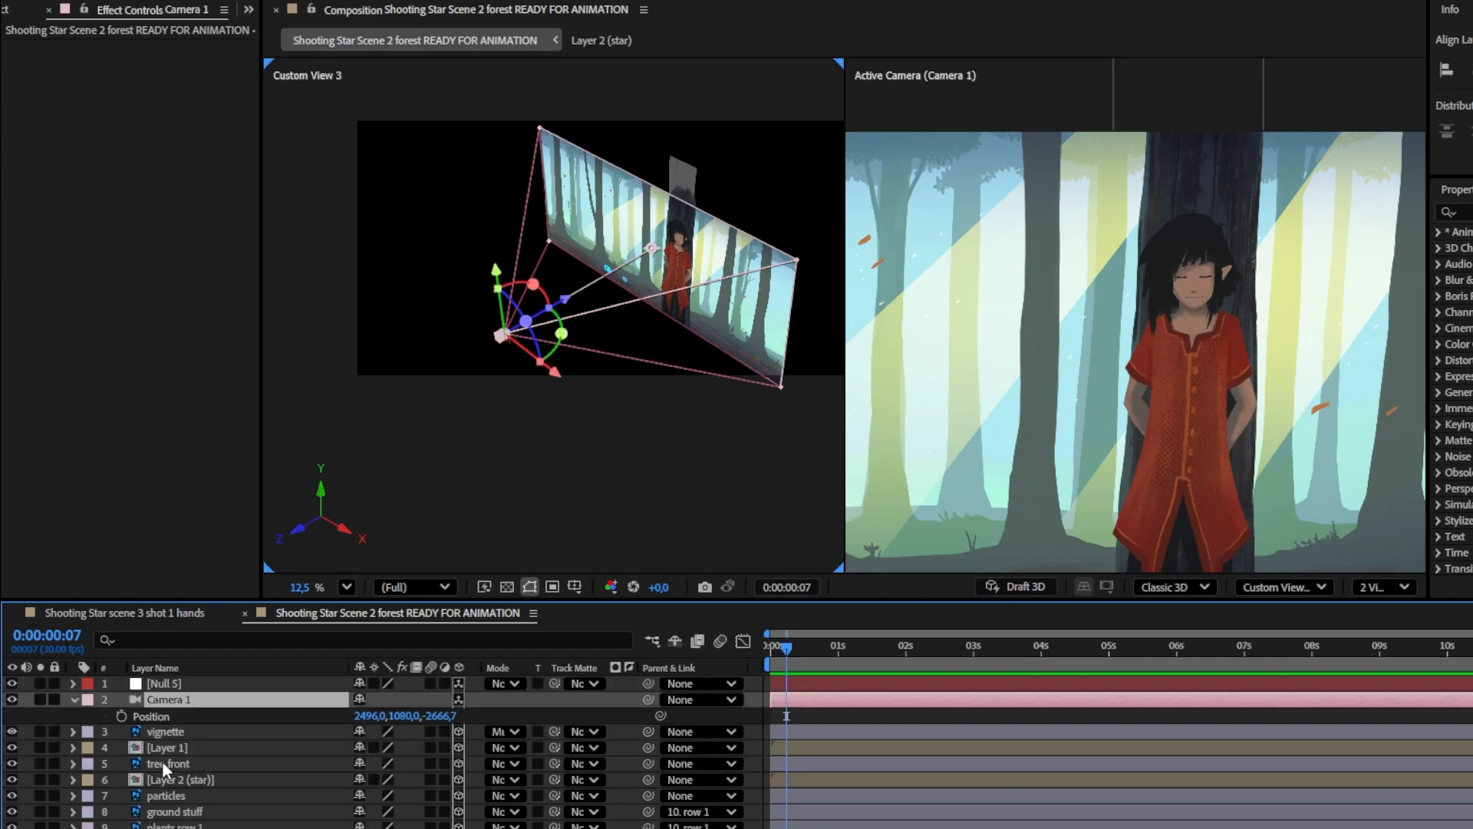
pyautogui.hotkey('ctrl', 'a')
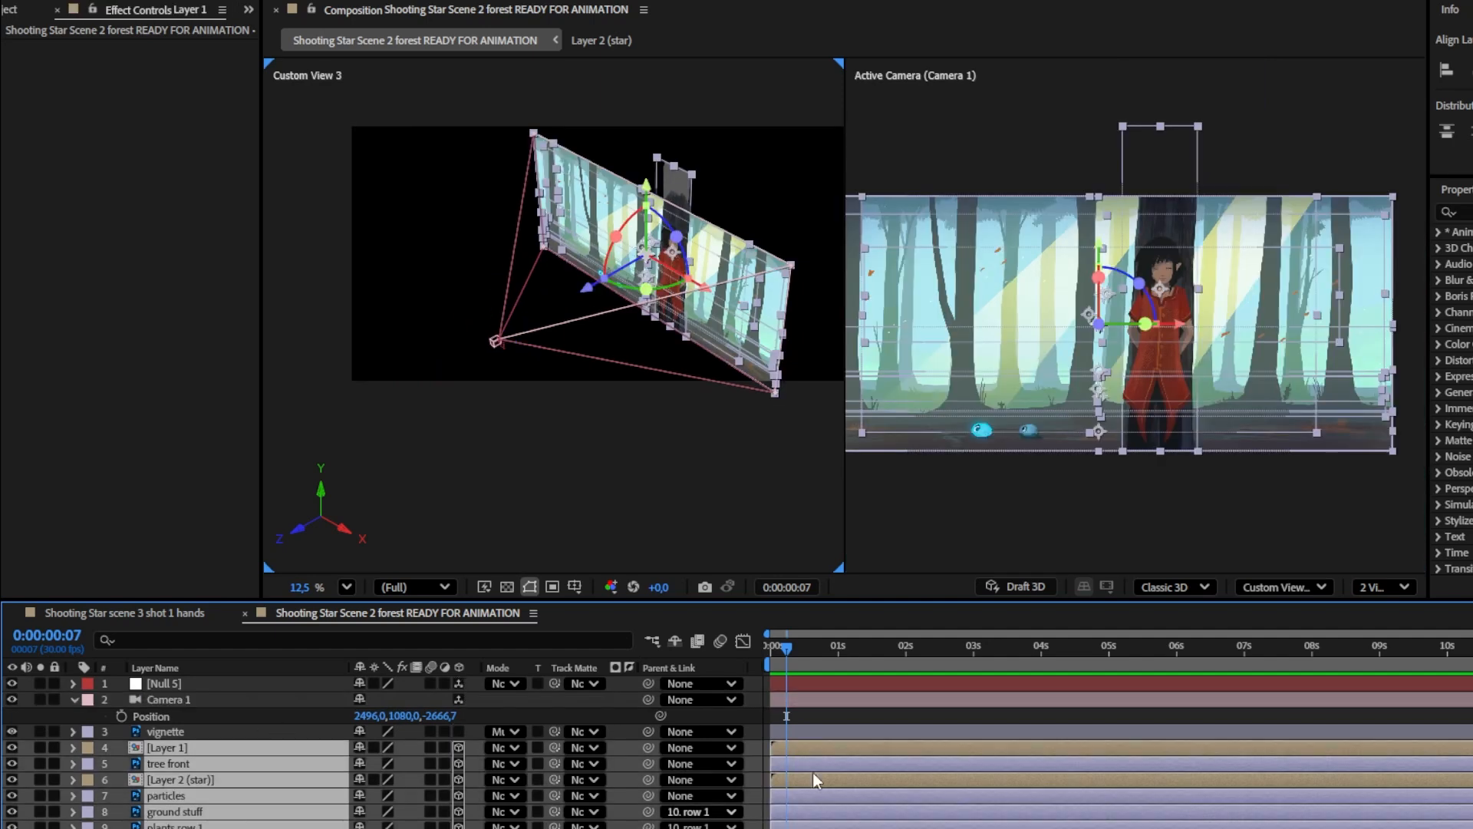
pyautogui.scroll(-3, 164, 816)
pyautogui.scroll(1, 176, 752)
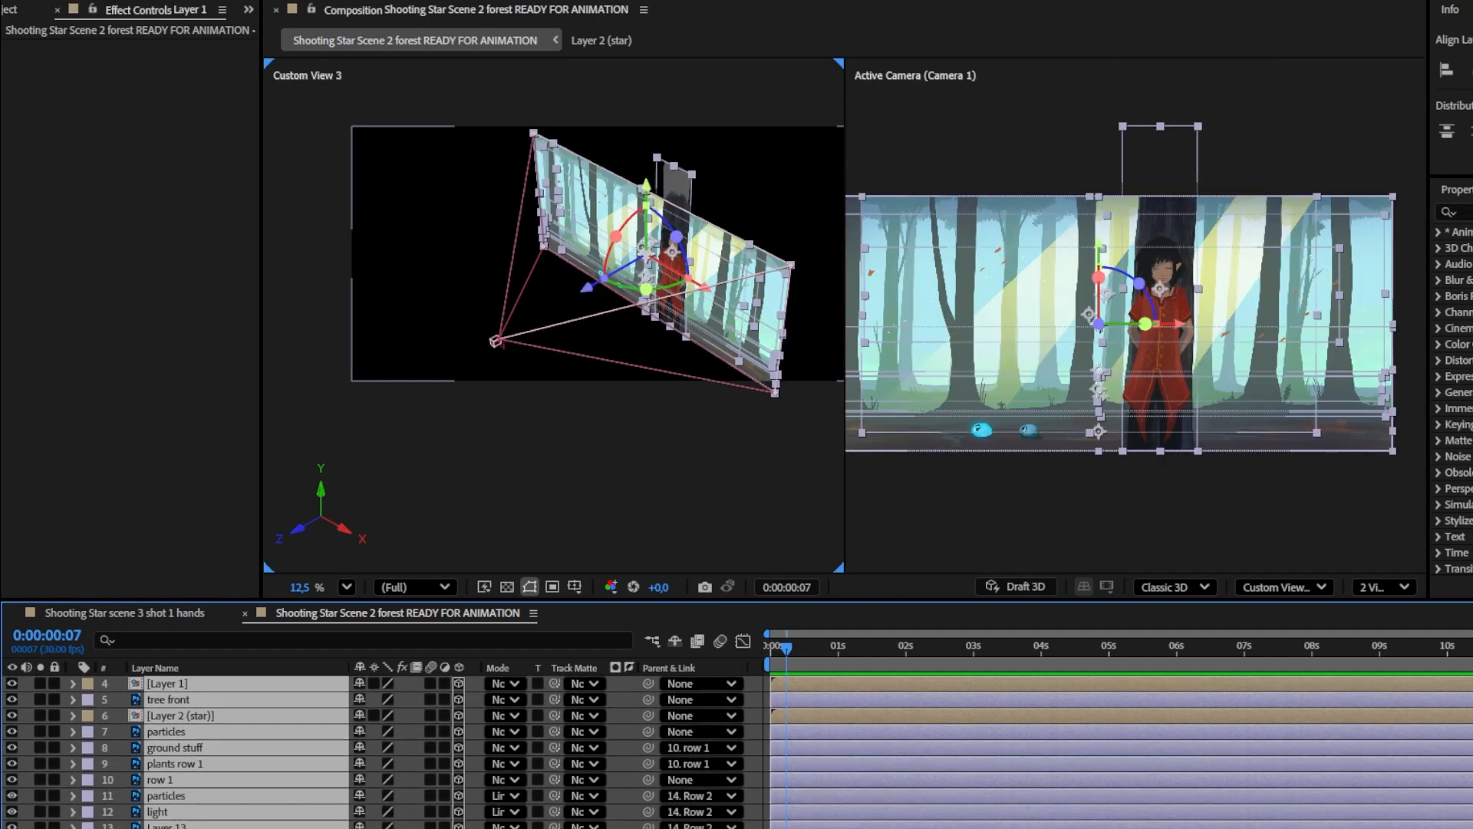
pyautogui.scroll(4, 787, 716)
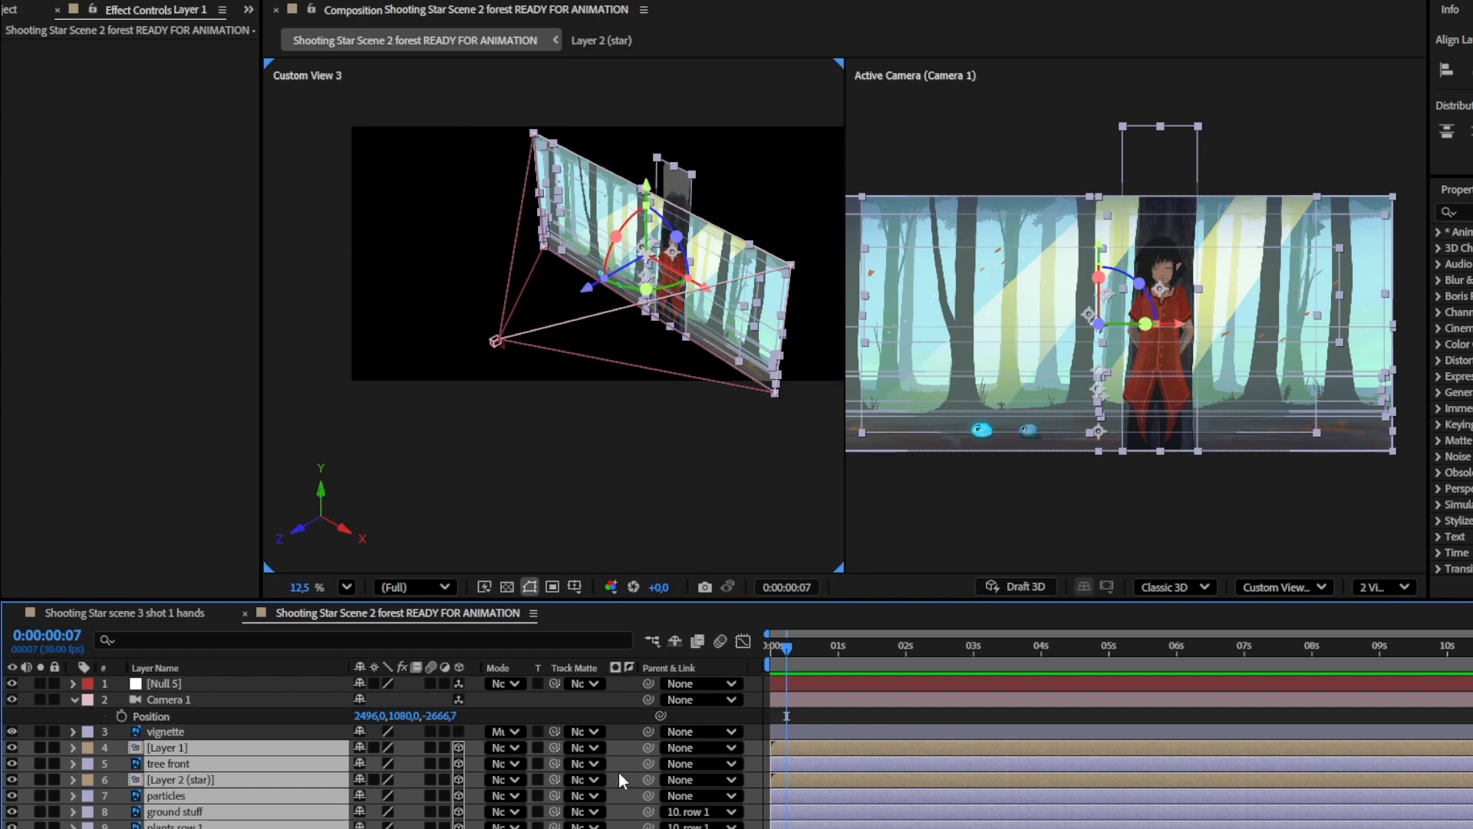
pyautogui.moveTo(649, 744); pyautogui.dragTo(325, 688)
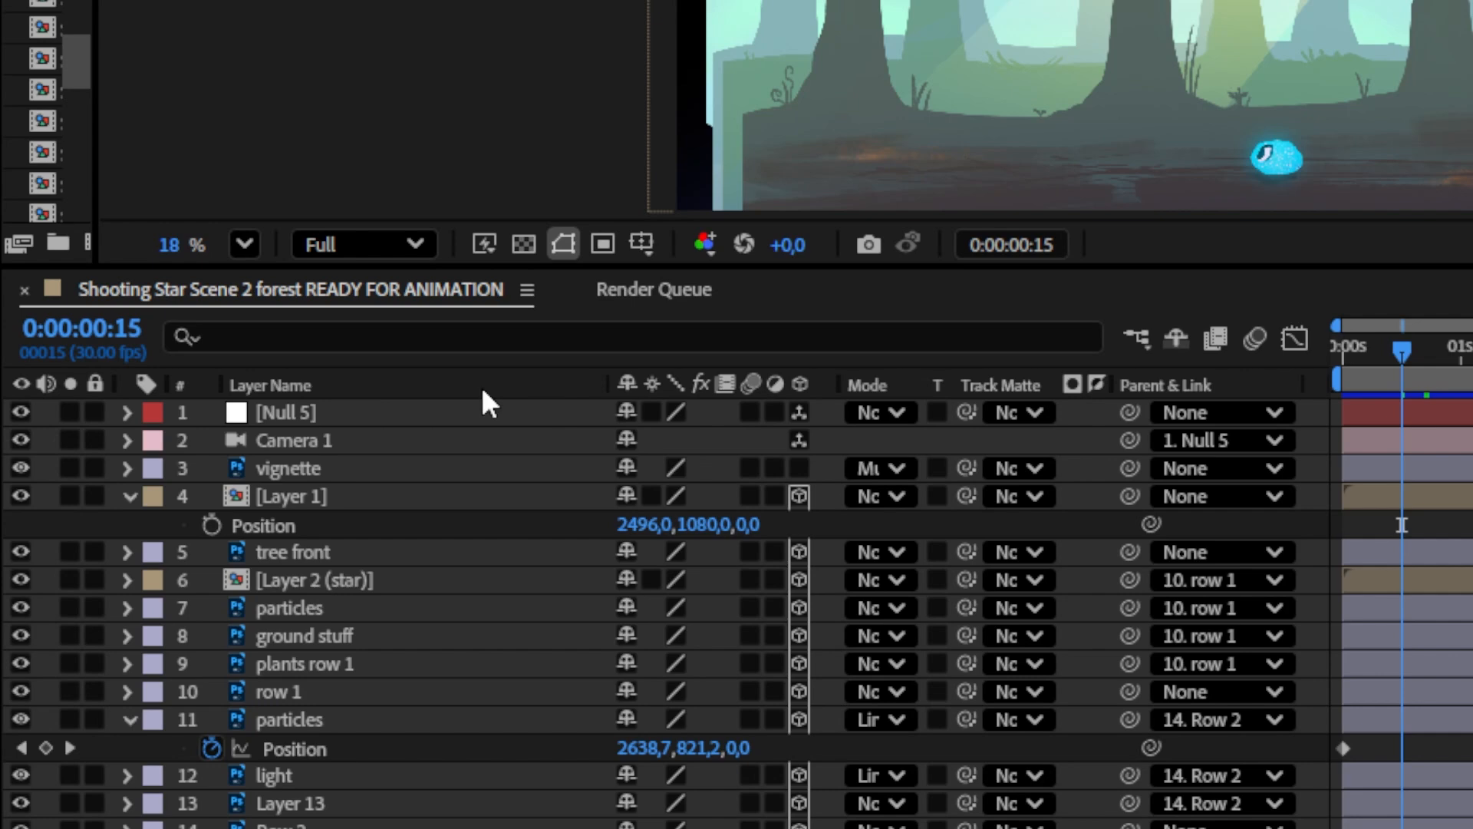
# Step: Hide the timeline's Parent & Link column and show it again
pyautogui.rightClick(483, 386)
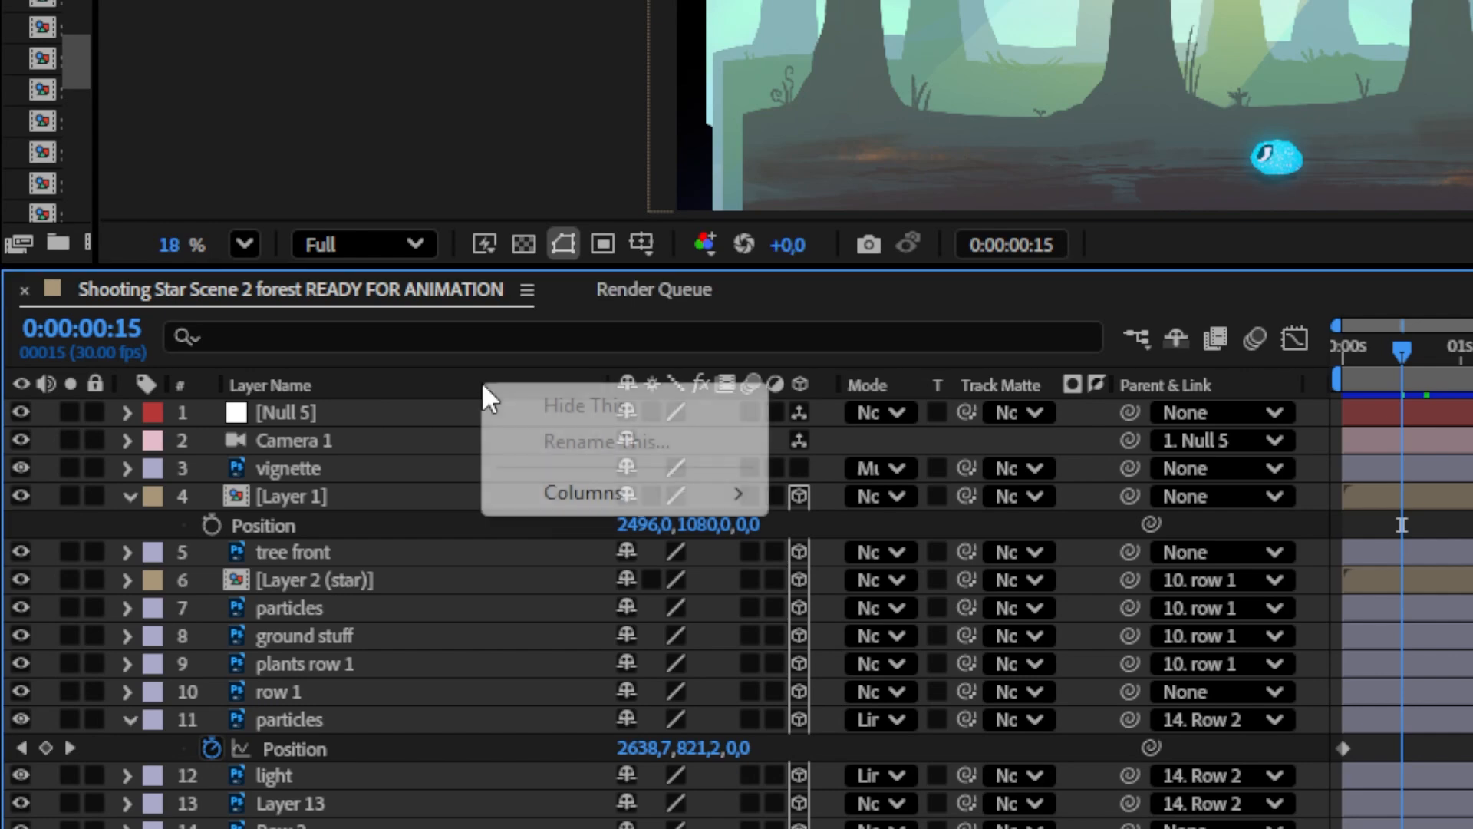
pyautogui.moveTo(641, 507)
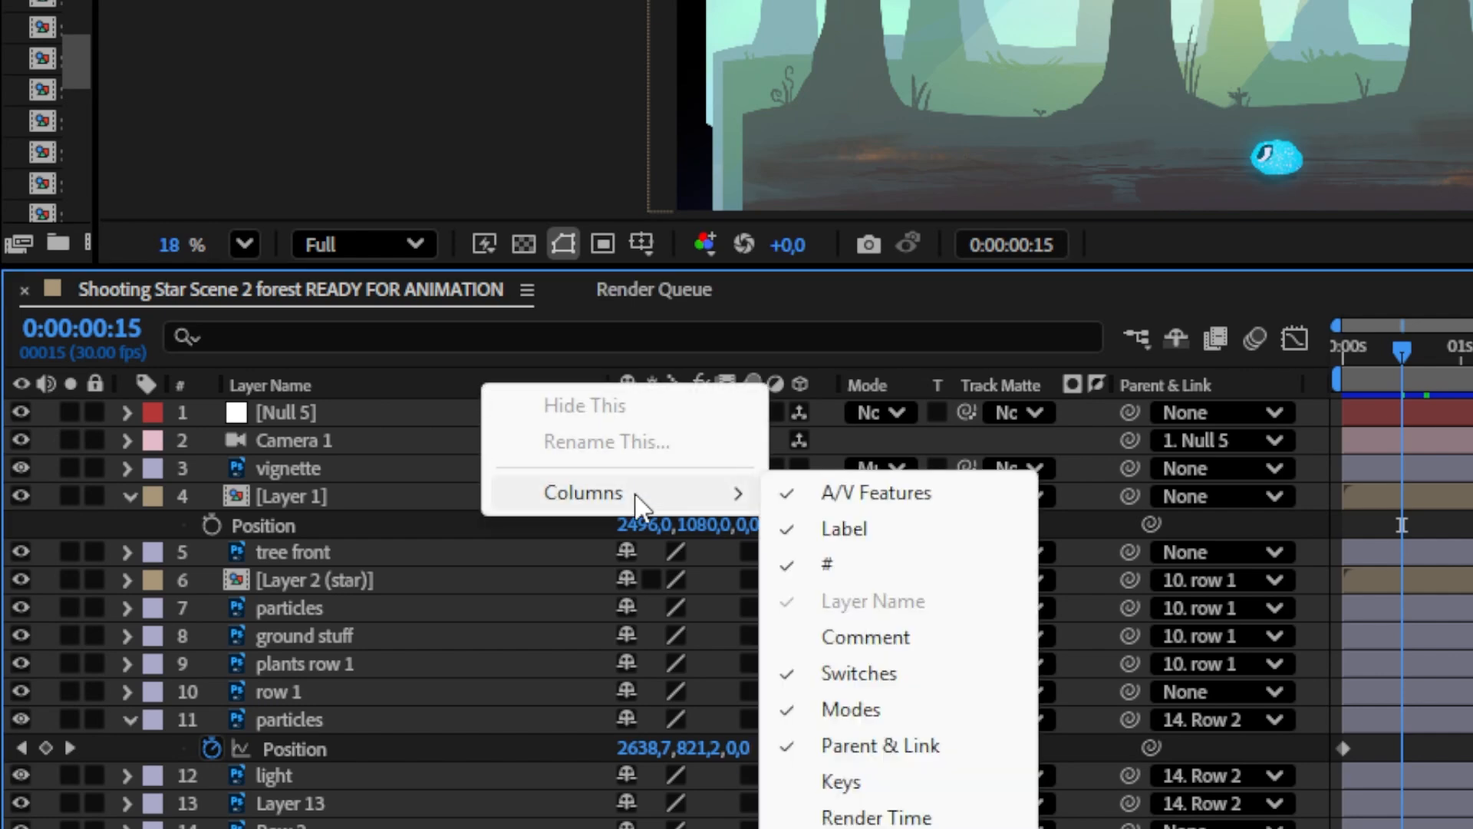
pyautogui.click(947, 760)
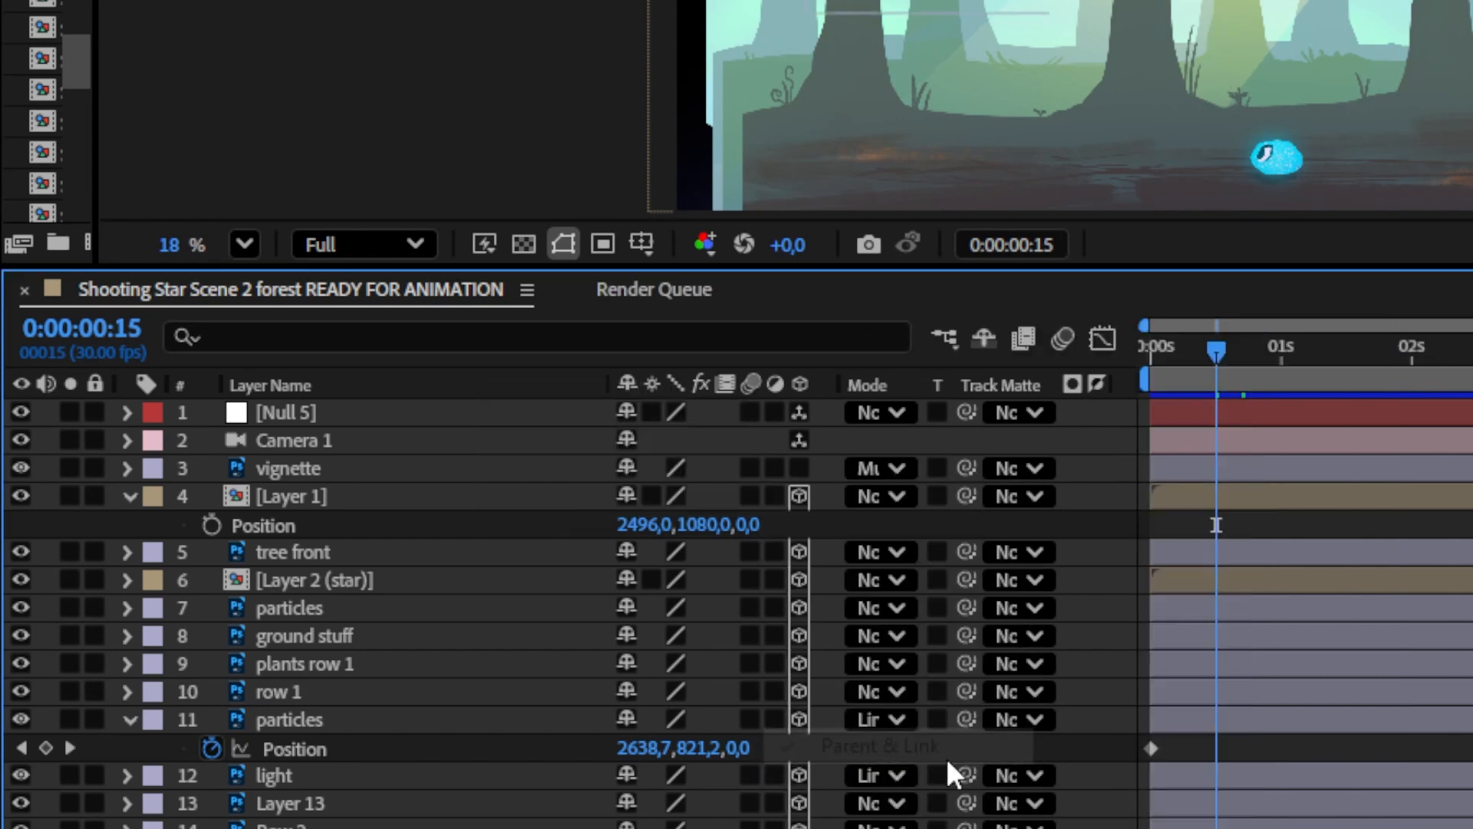
pyautogui.rightClick(498, 385)
pyautogui.moveTo(648, 499)
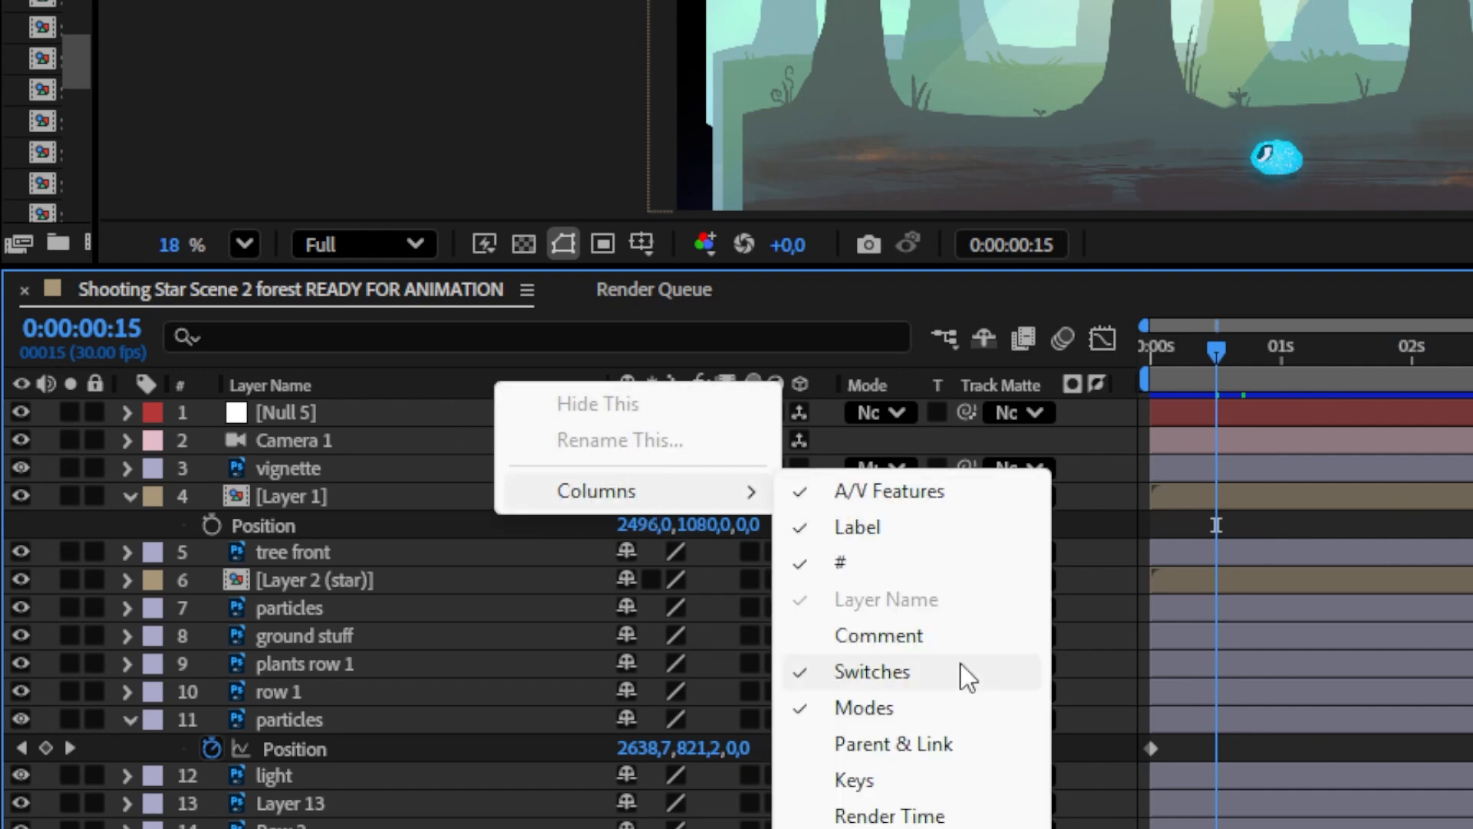
pyautogui.click(939, 744)
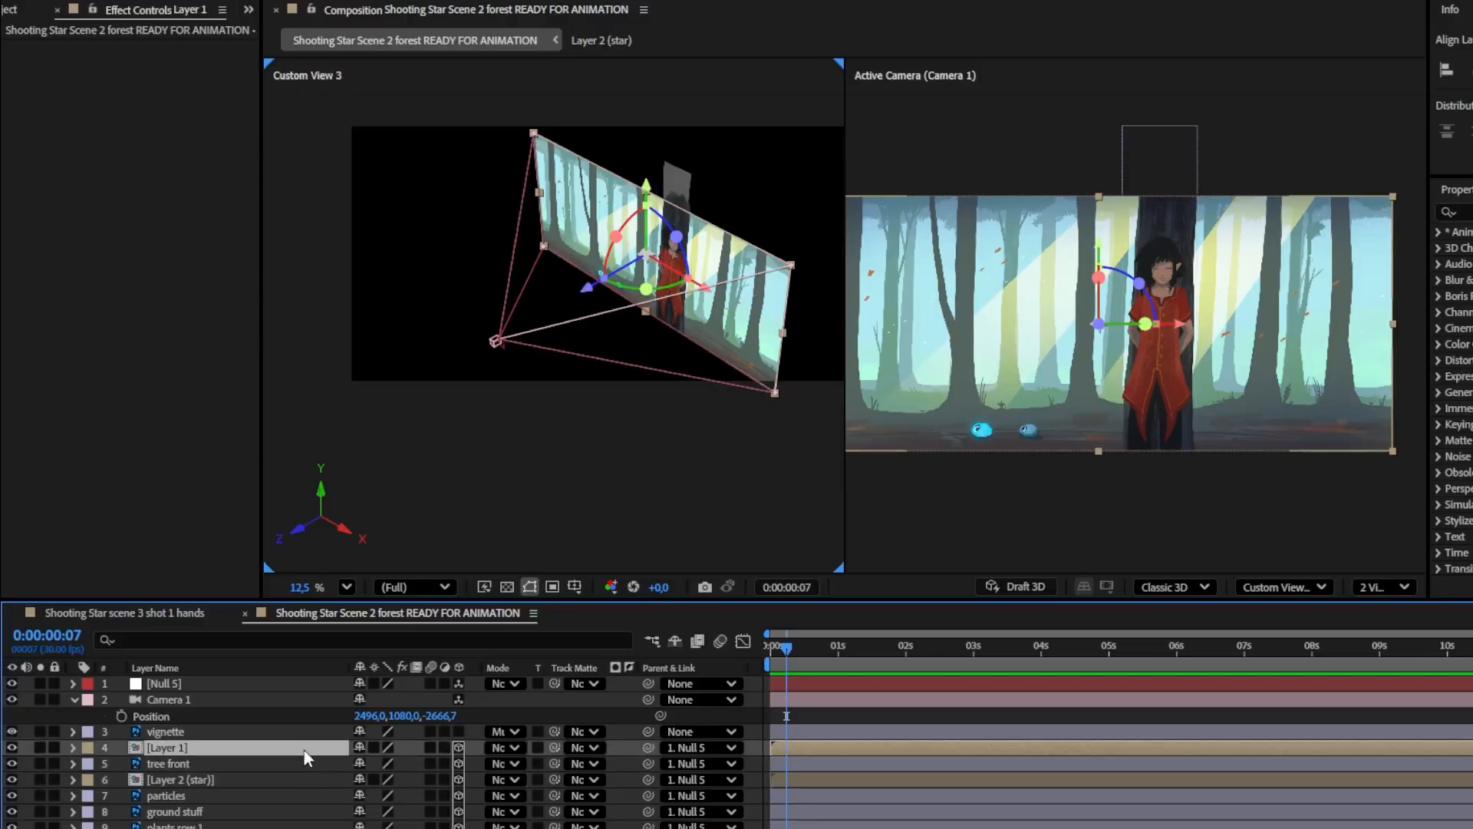
# Step: Unparent Layer 1 and tree front from the null, and scale the null up to about 151%
pyautogui.click(739, 749)
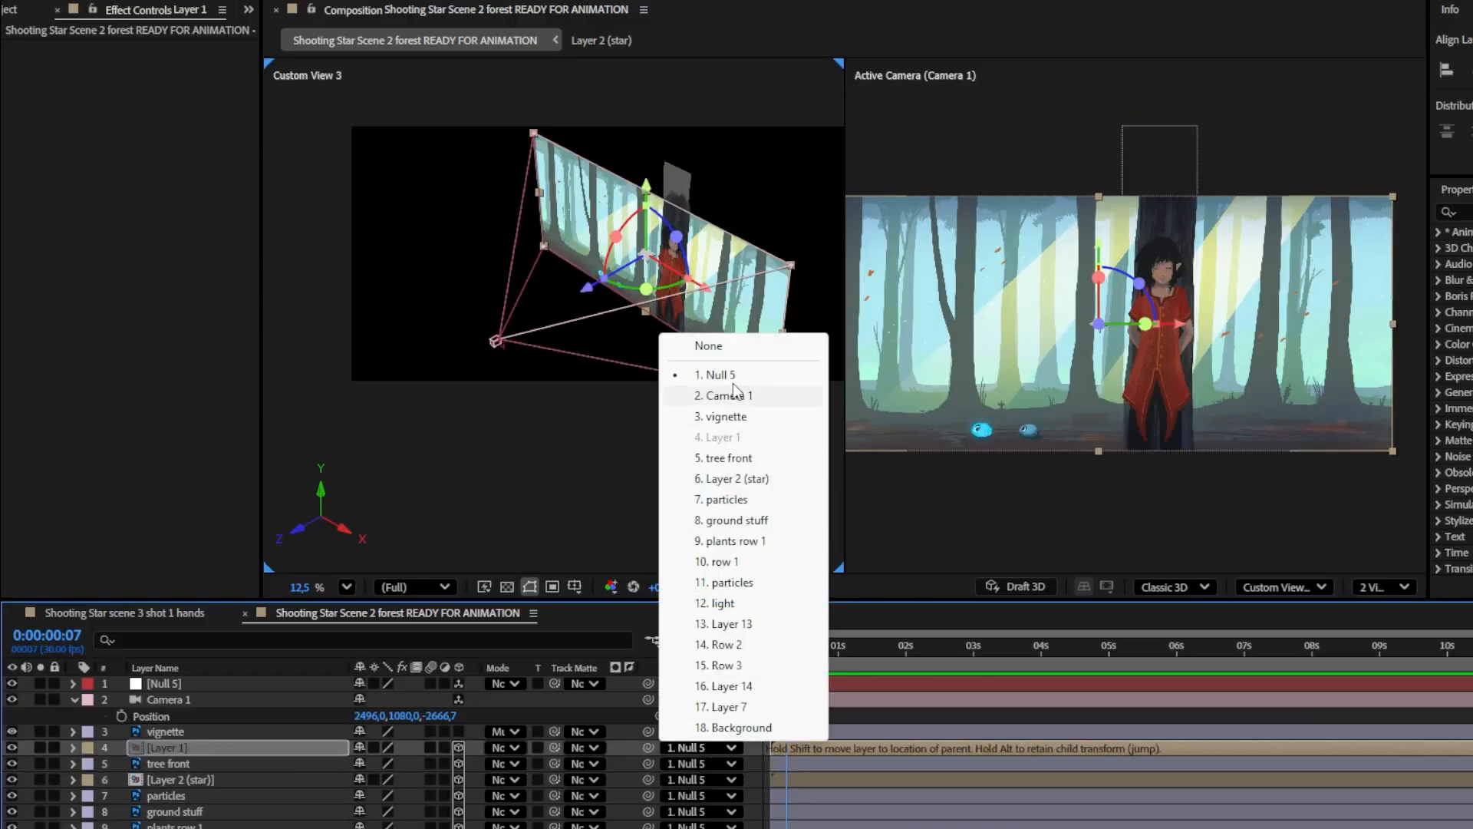
pyautogui.click(707, 344)
pyautogui.click(236, 689)
pyautogui.press('s')
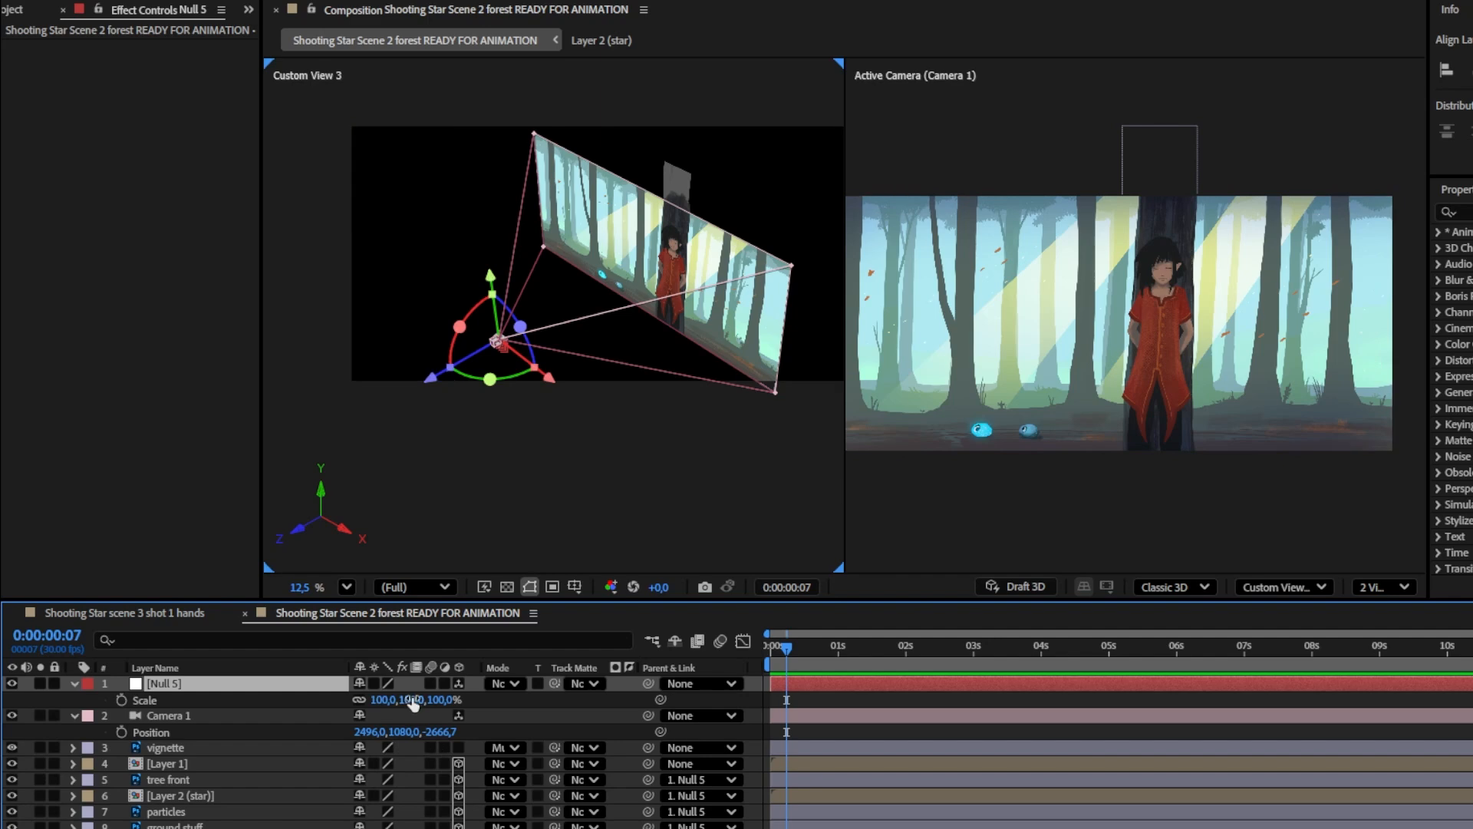
pyautogui.moveTo(415, 700); pyautogui.dragTo(435, 696)
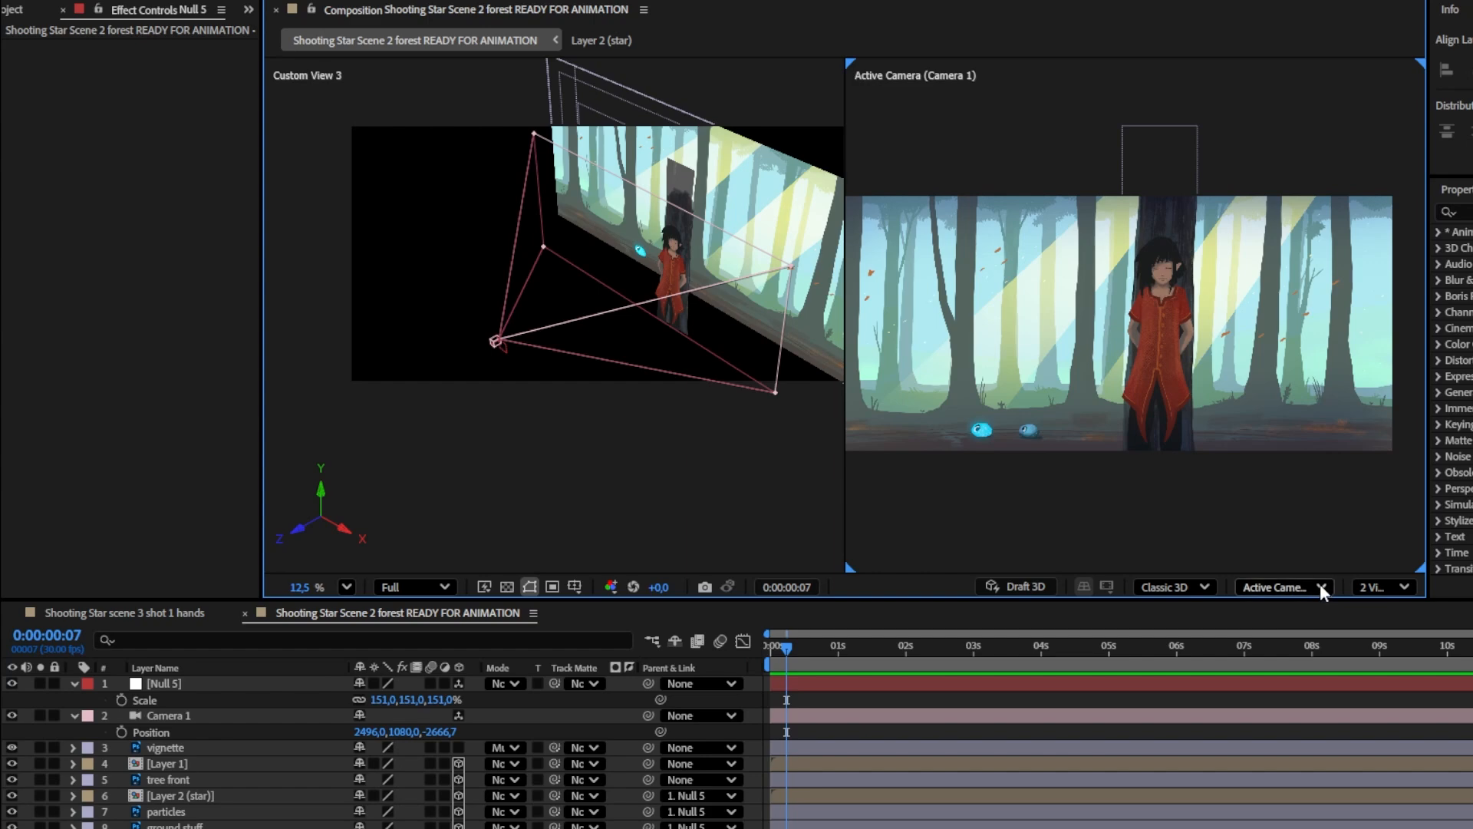
# Step: Switch the Active Camera view to Top, zoomed out to show the camera and the layers
pyautogui.click(1320, 586)
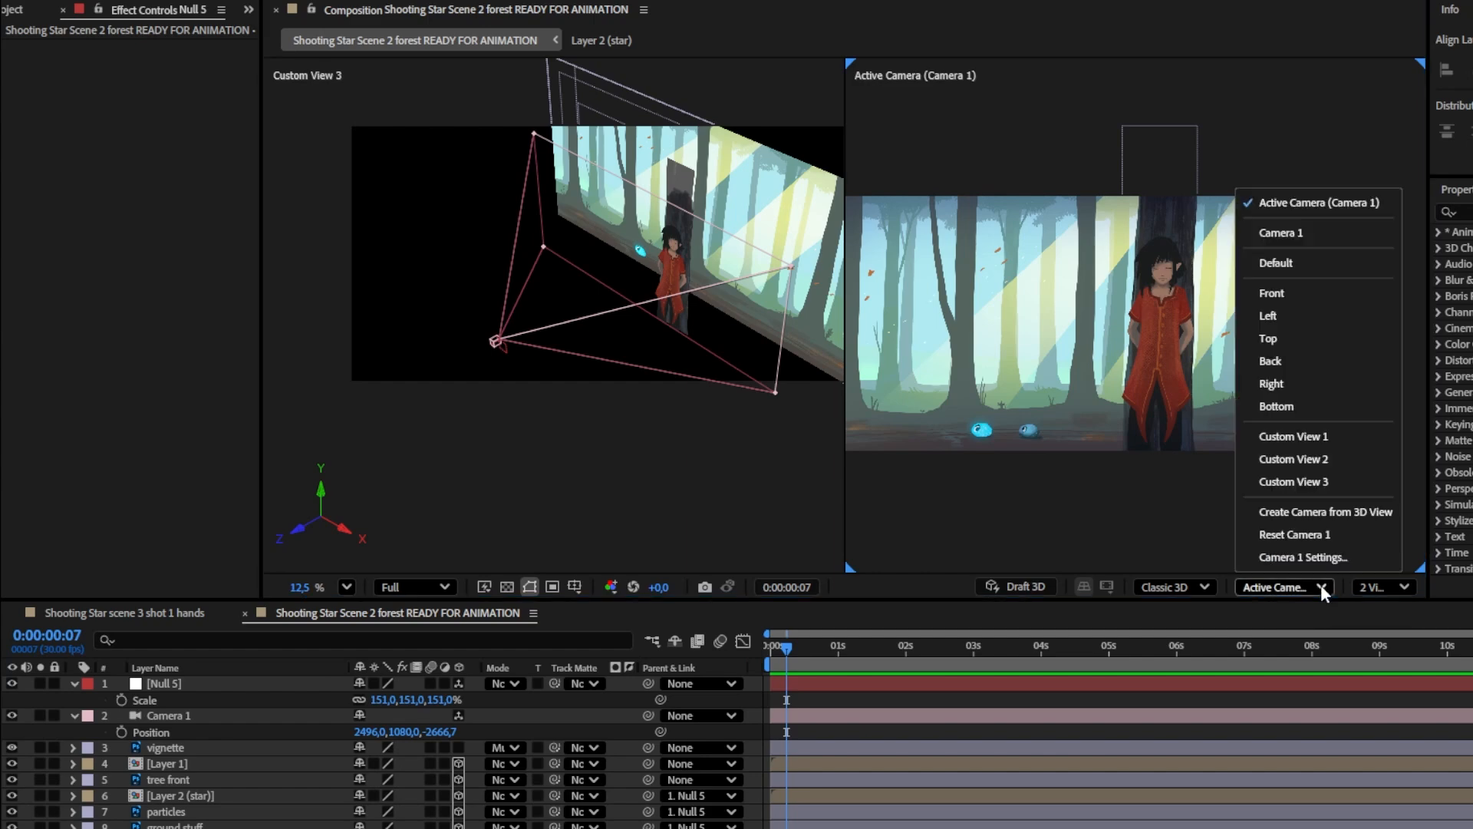
pyautogui.click(1309, 339)
pyautogui.press('z')
pyautogui.keyDown('alt'); pyautogui.click(1193, 386); pyautogui.keyUp('alt')
pyautogui.keyDown('alt'); pyautogui.click(1192, 378); pyautogui.keyUp('alt')
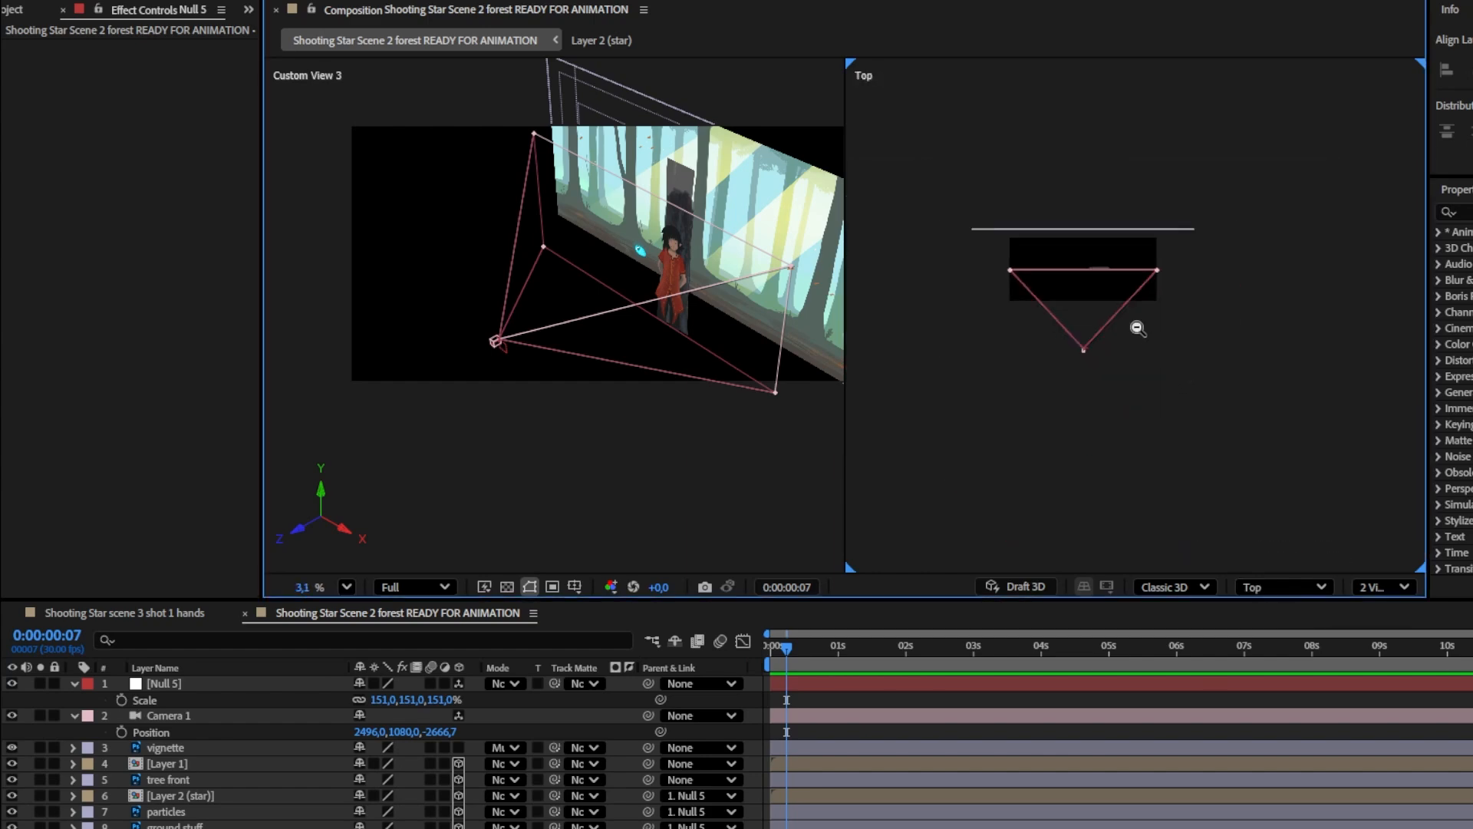
pyautogui.keyDown('alt'); pyautogui.click(1104, 281); pyautogui.keyUp('alt')
pyautogui.click(1138, 264)
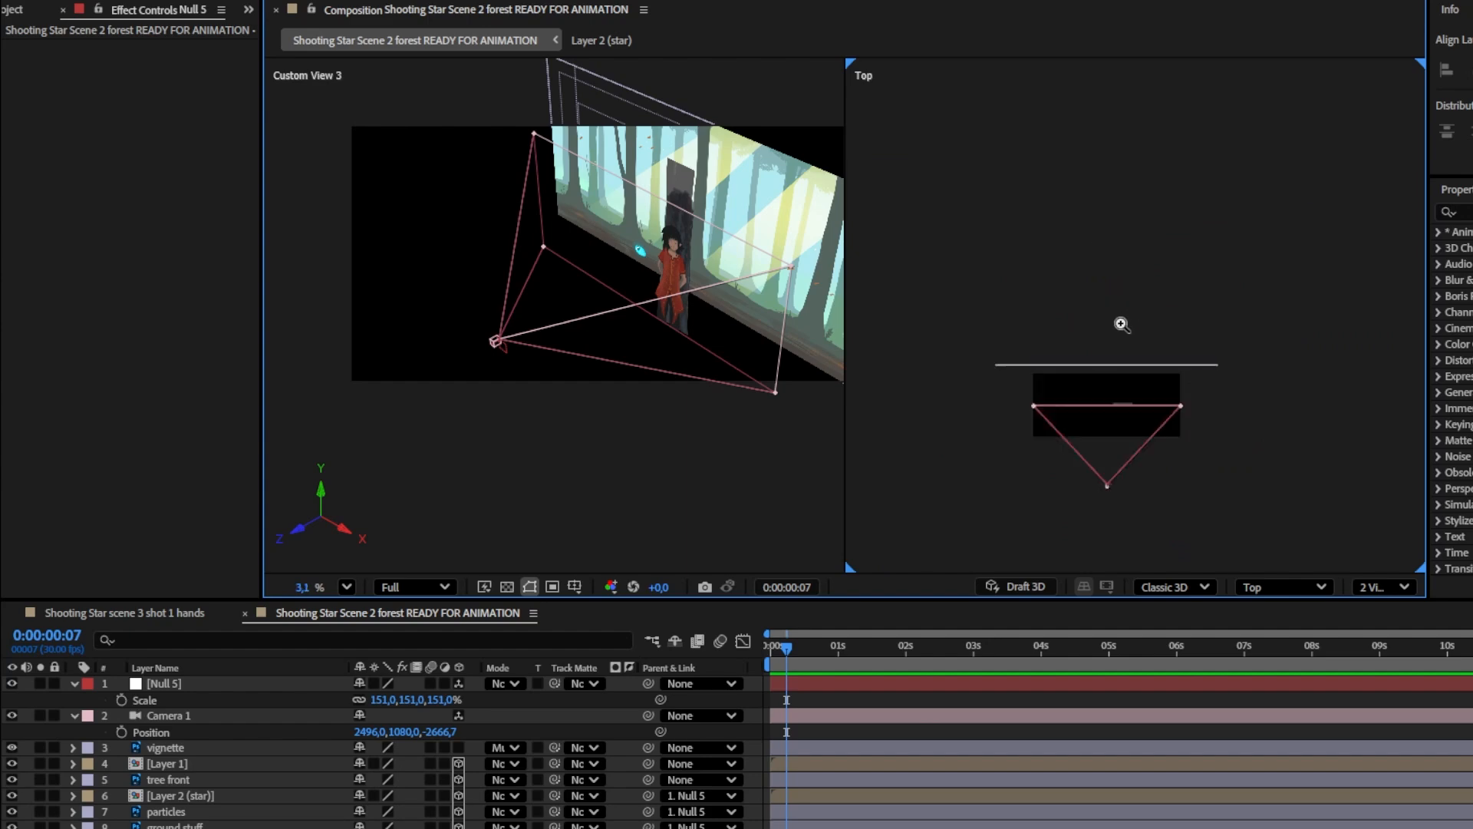
# Step: Scale the null to about 163% and unparent the layers from Layer 2 (star) through row 1
pyautogui.click(1102, 370)
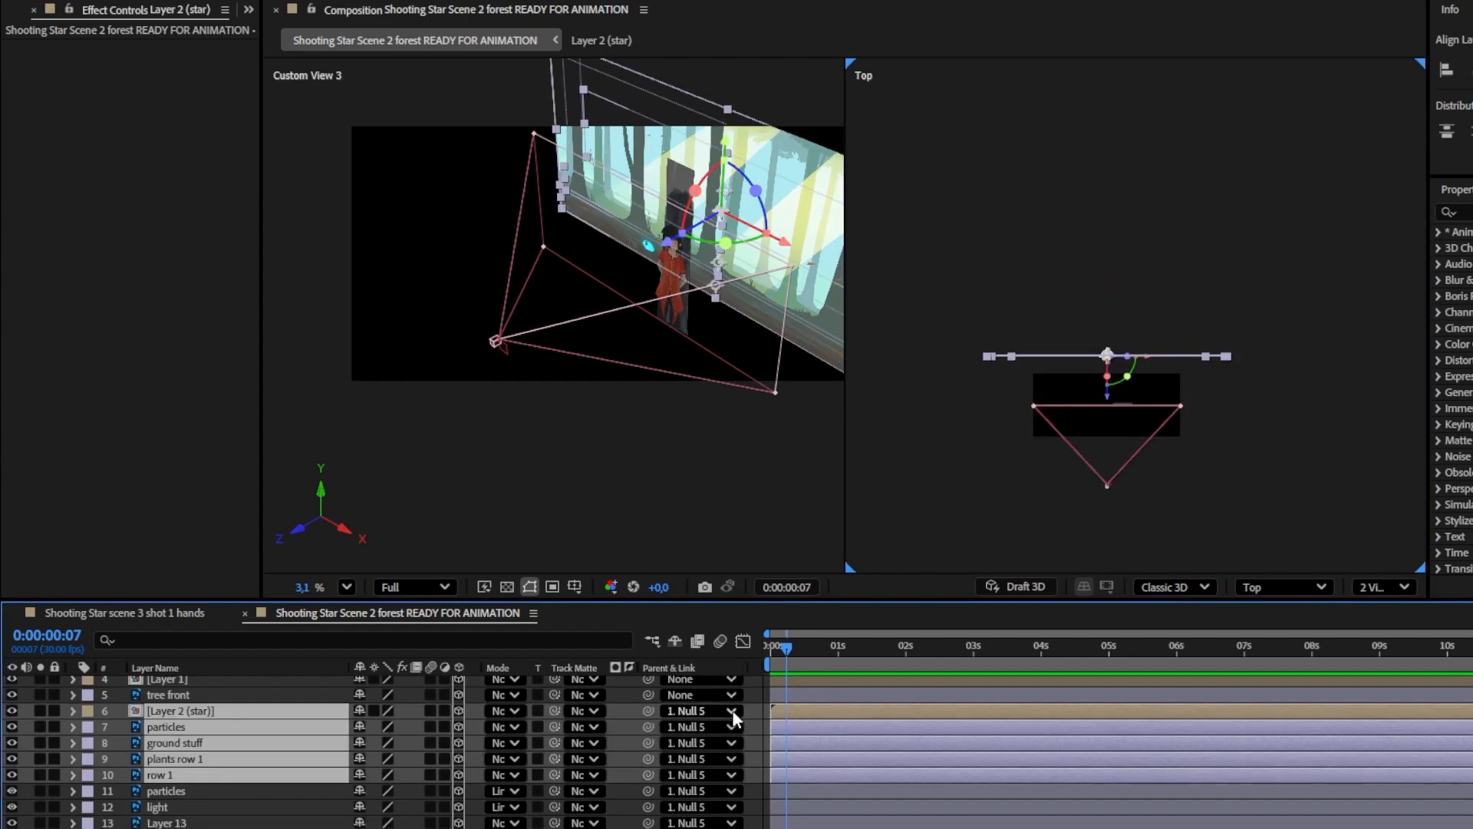
pyautogui.click(702, 710)
pyautogui.click(709, 310)
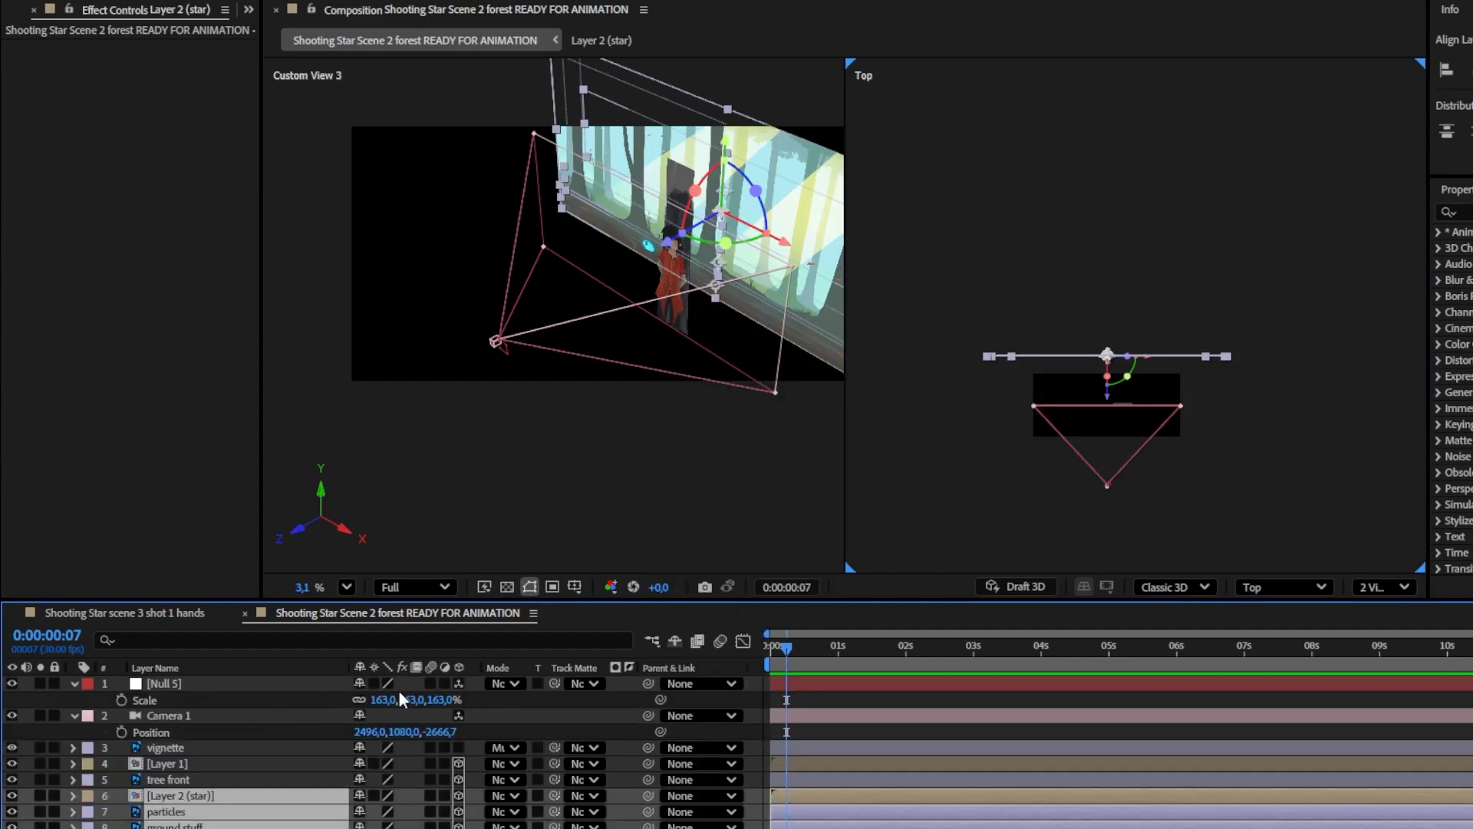
# Step: Scale the null up in stages to about 369%, unparenting the next background row at each stage to space the rows in depth
pyautogui.moveTo(411, 700); pyautogui.dragTo(459, 700)
pyautogui.scroll(-3, 709, 755)
pyautogui.click(750, 753)
pyautogui.keyDown('shift'); pyautogui.click(751, 801); pyautogui.keyUp('shift')
pyautogui.click(709, 752)
pyautogui.click(732, 352)
pyautogui.scroll(3, 614, 737)
pyautogui.scroll(-3, 690, 756)
pyautogui.click(735, 816)
pyautogui.click(713, 415)
pyautogui.scroll(3, 598, 737)
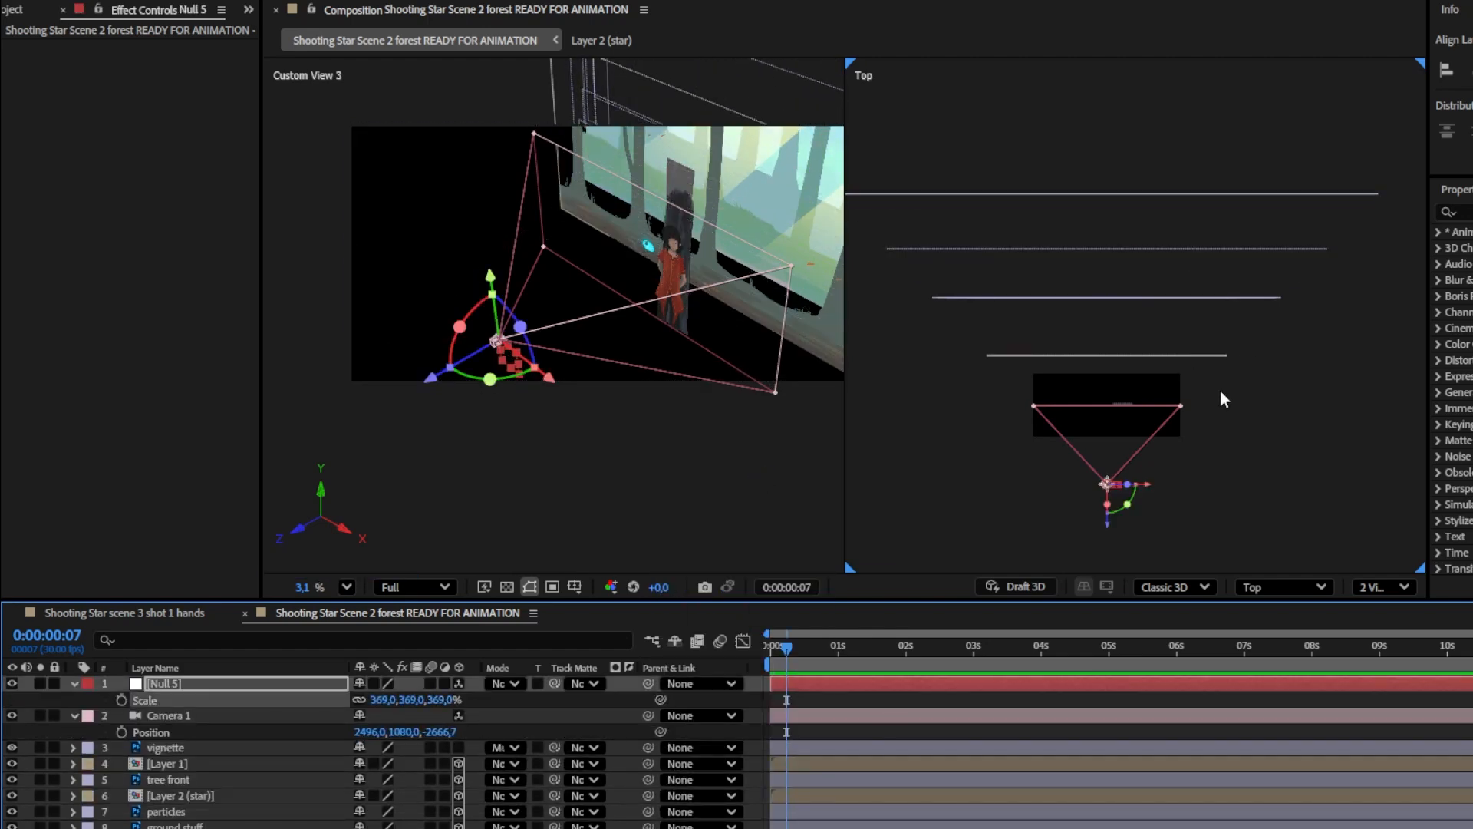
pyautogui.click(1223, 398)
pyautogui.moveTo(1025, 306); pyautogui.dragTo(1089, 345)
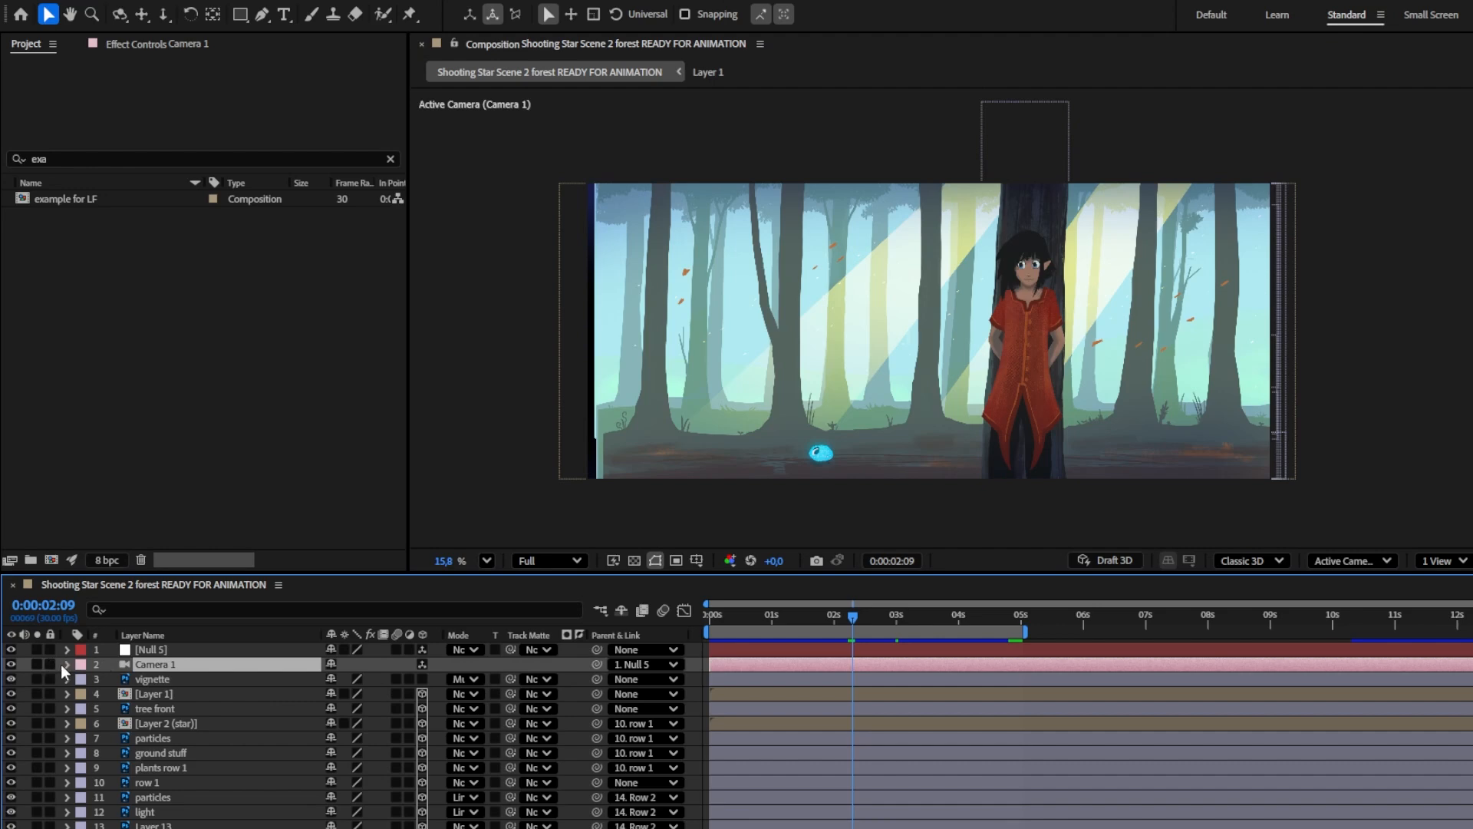
# Step: Try turning Camera 1 by shifting its Point of Interest X to 171, and undo the change
pyautogui.click(66, 665)
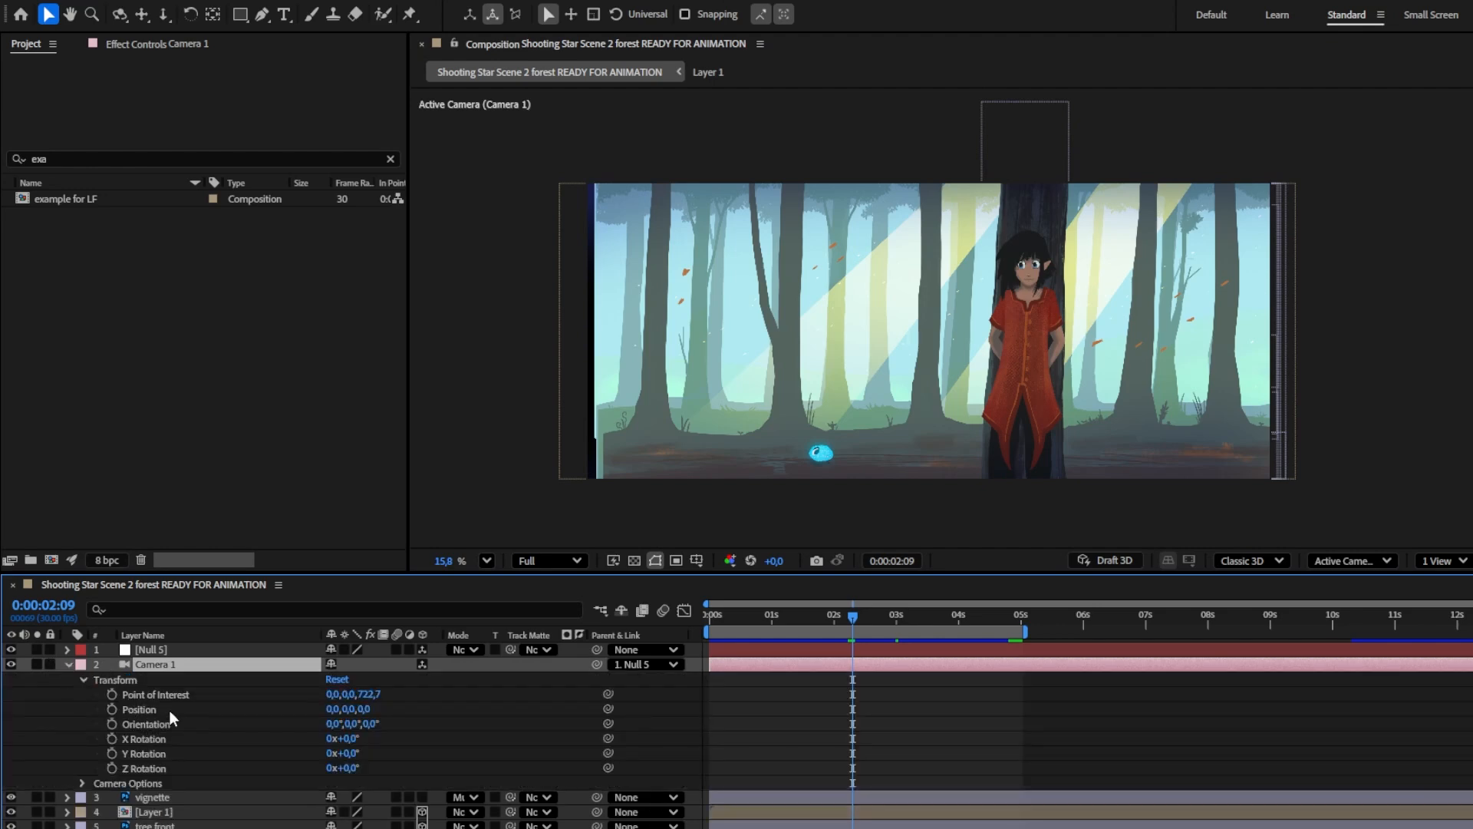
pyautogui.moveTo(338, 694); pyautogui.dragTo(462, 694)
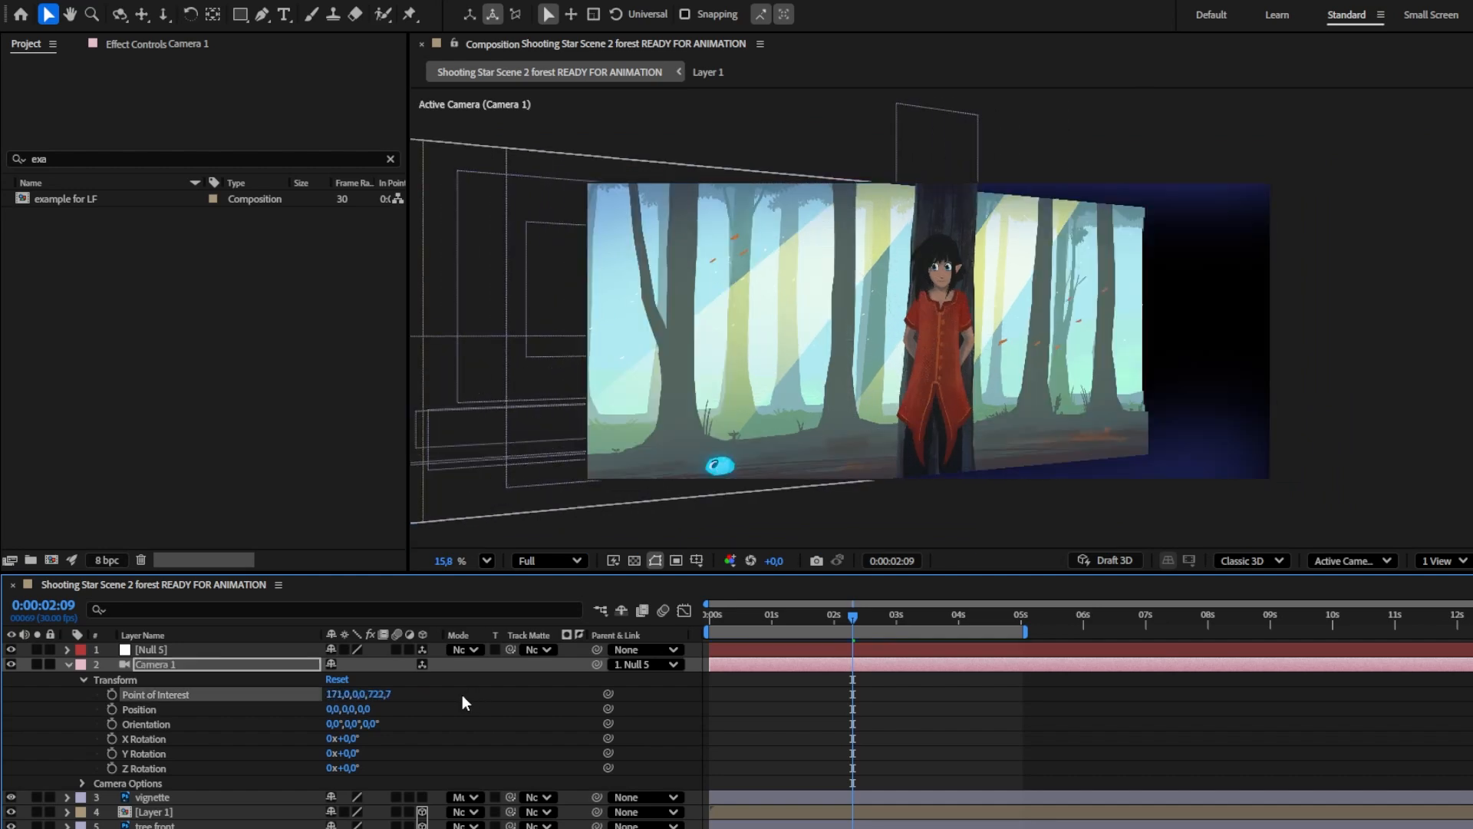
pyautogui.hotkey('ctrl', 'z')
pyautogui.click(513, 533)
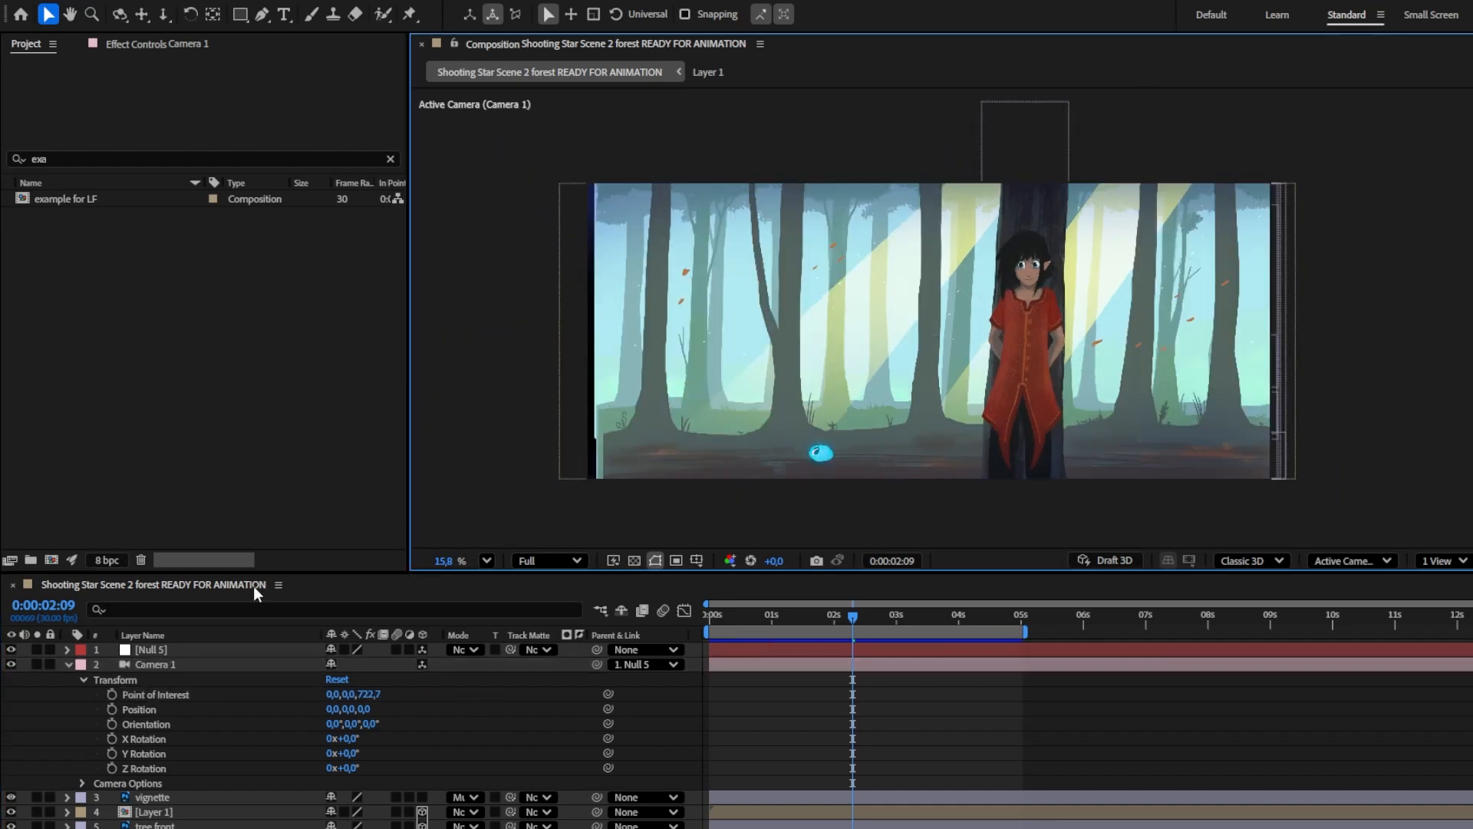
pyautogui.click(69, 664)
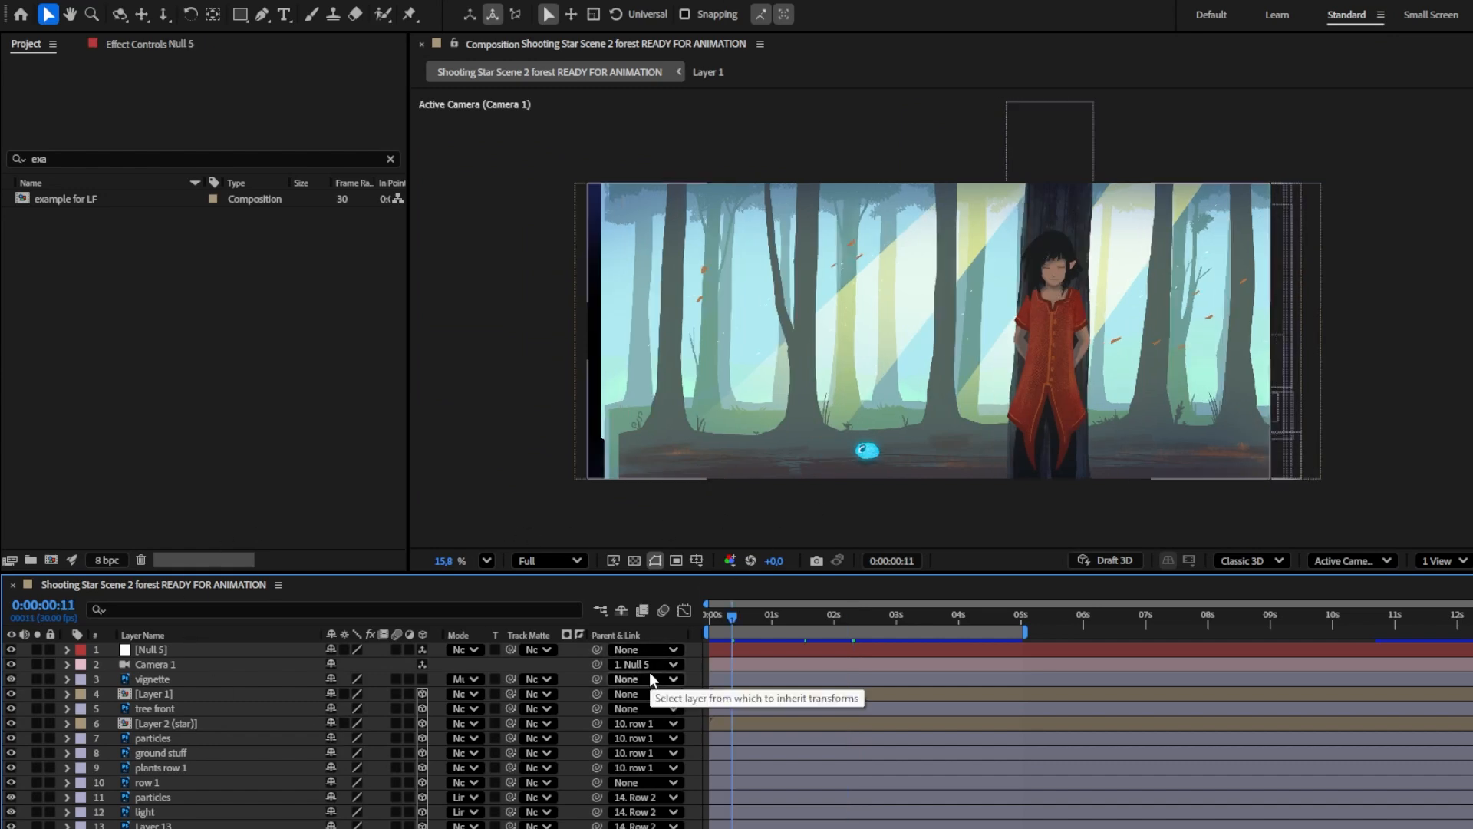
# Step: Keyframe the null's Position at 0:00:00:00 with X set to about 4742,7
pyautogui.click(162, 650)
pyautogui.press('p')
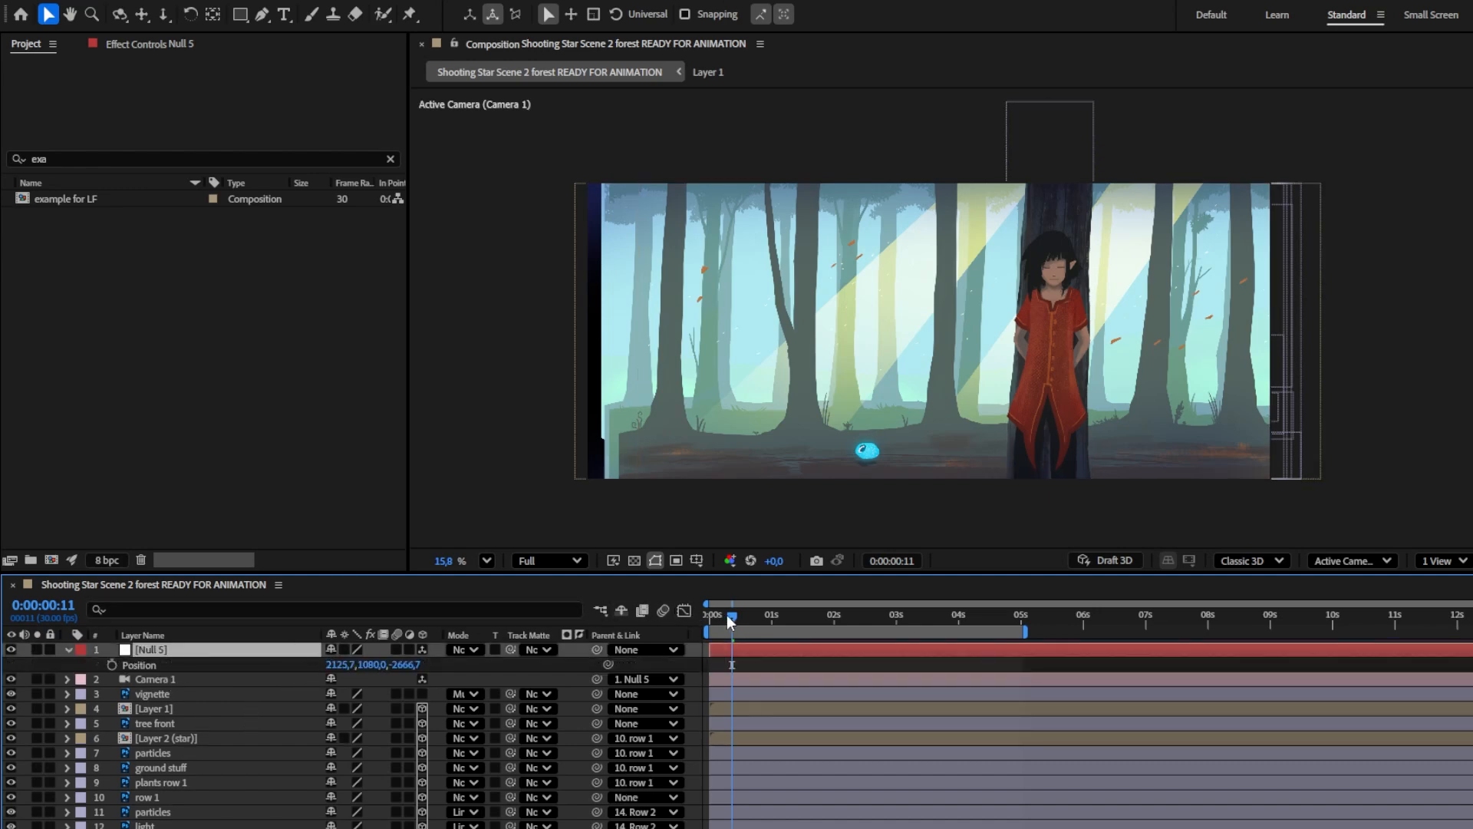
pyautogui.moveTo(729, 616); pyautogui.dragTo(703, 610)
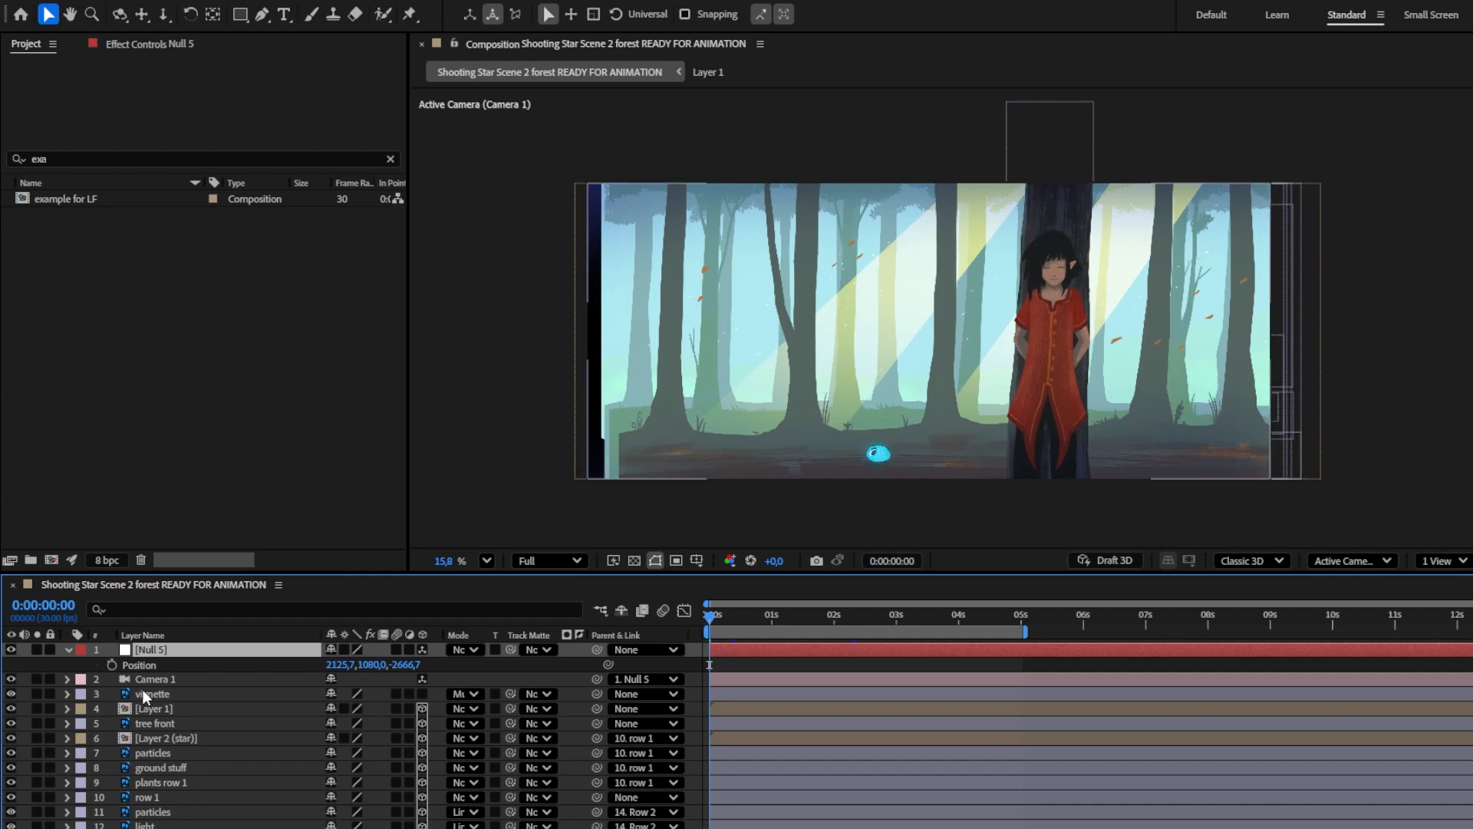
pyautogui.moveTo(347, 665); pyautogui.dragTo(1316, 623)
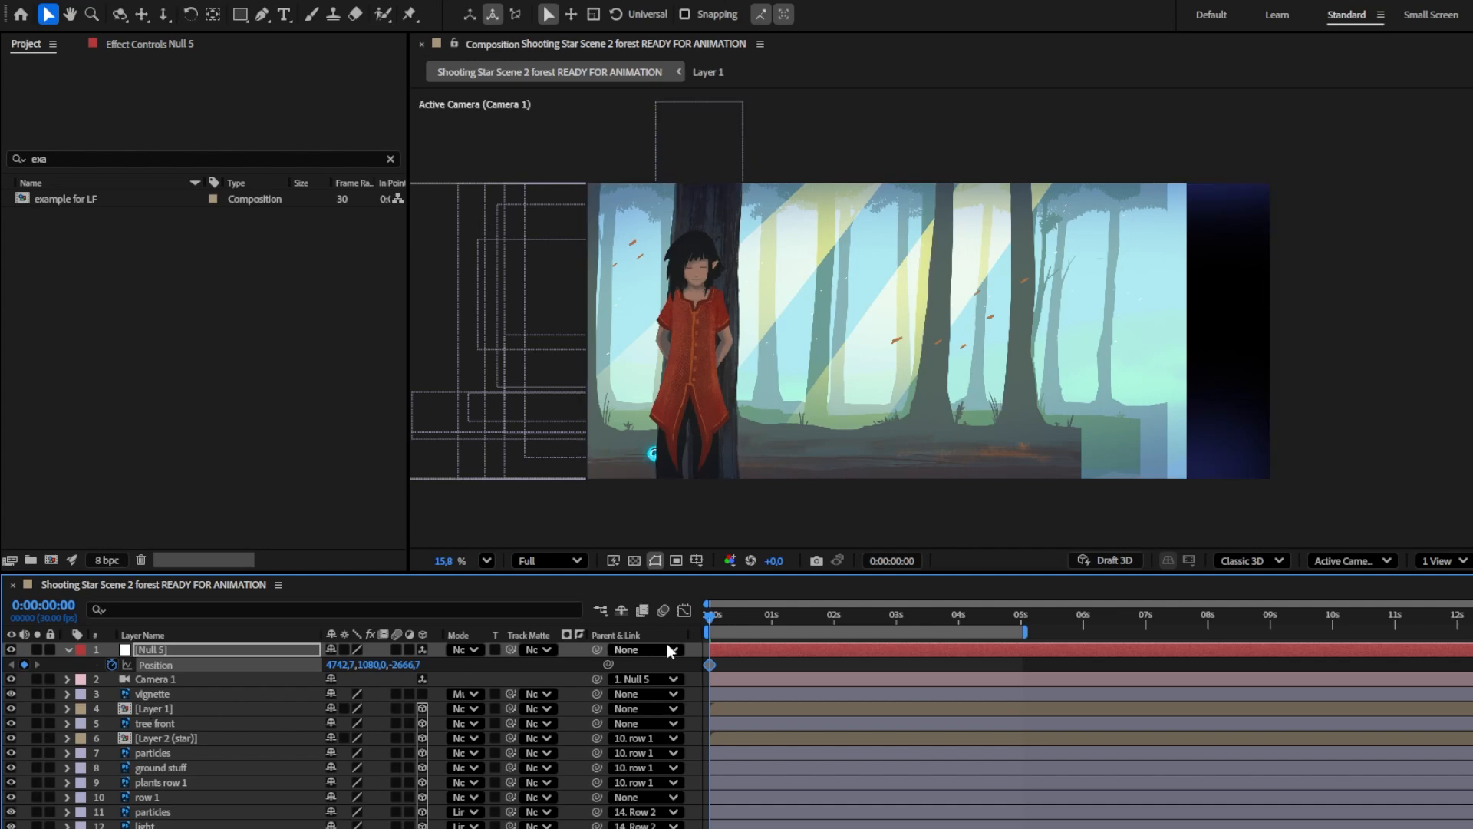
# Step: Add a second Position keyframe for the null at 0:00:05:00 with a much lower X value, moving the camera sideways across the forest
pyautogui.moveTo(754, 616); pyautogui.dragTo(1019, 629)
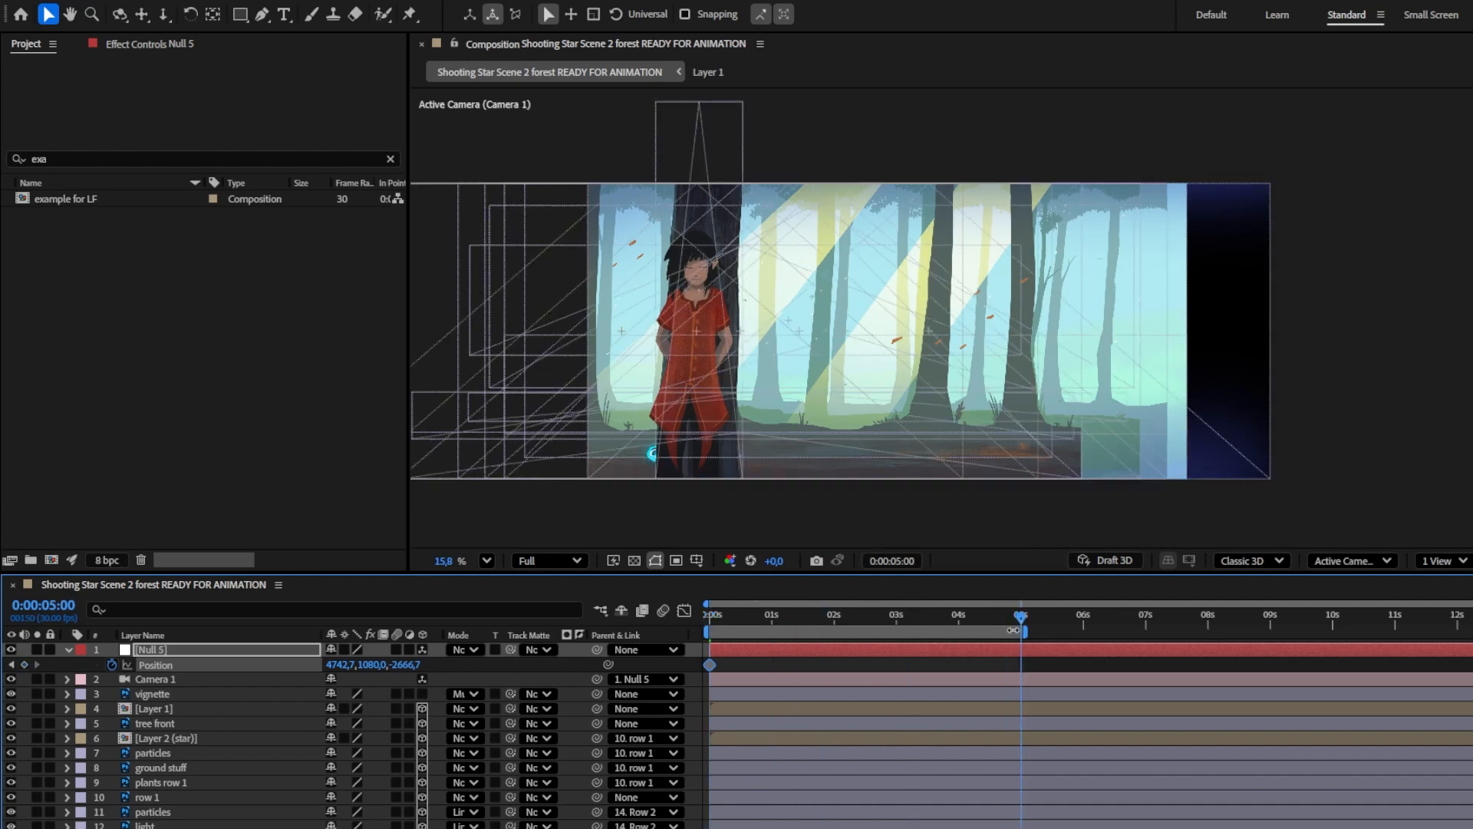
pyautogui.moveTo(349, 665); pyautogui.dragTo(334, 666)
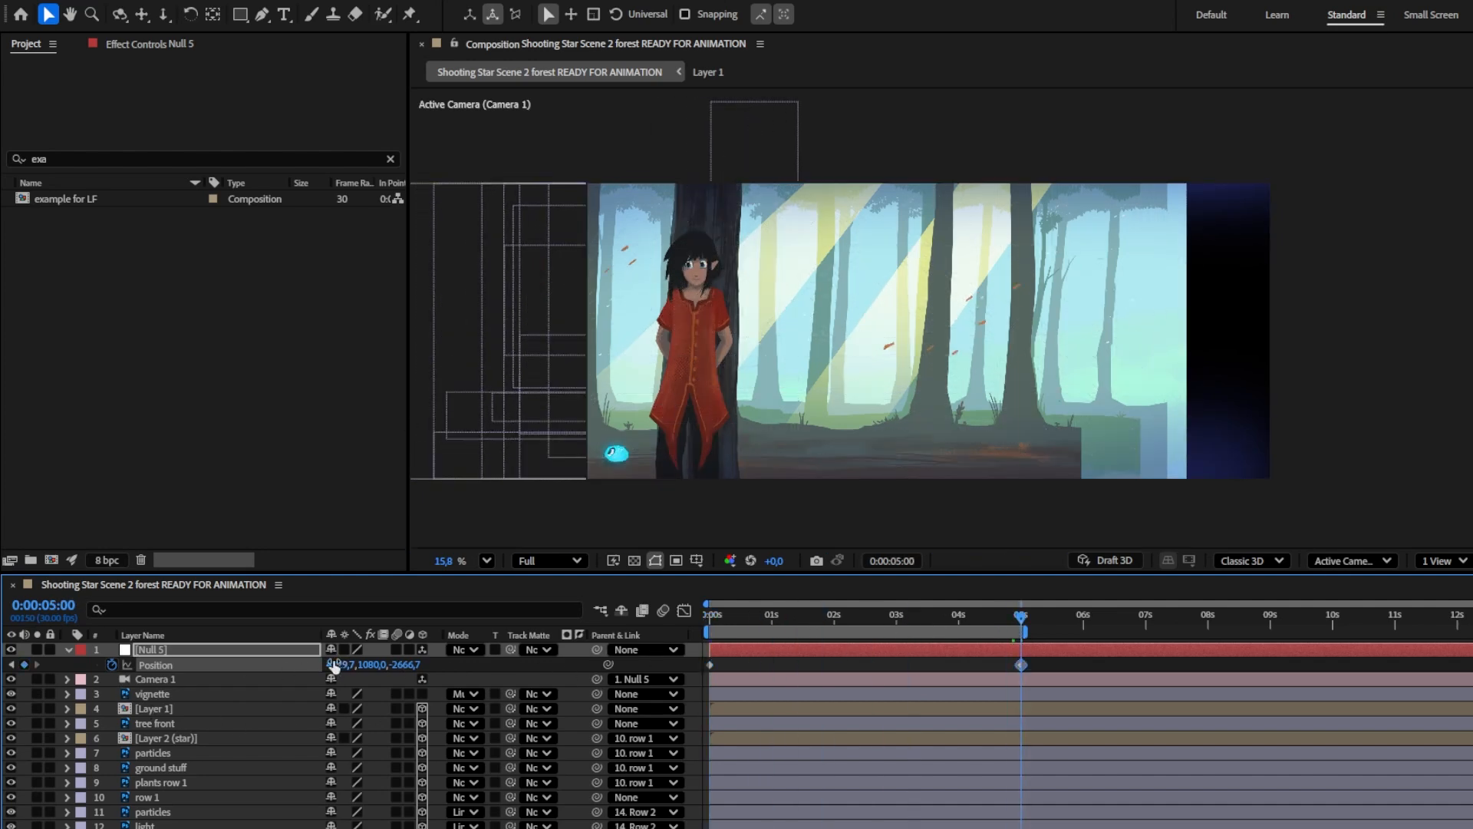
pyautogui.moveTo(350, 666); pyautogui.dragTo(40, 662)
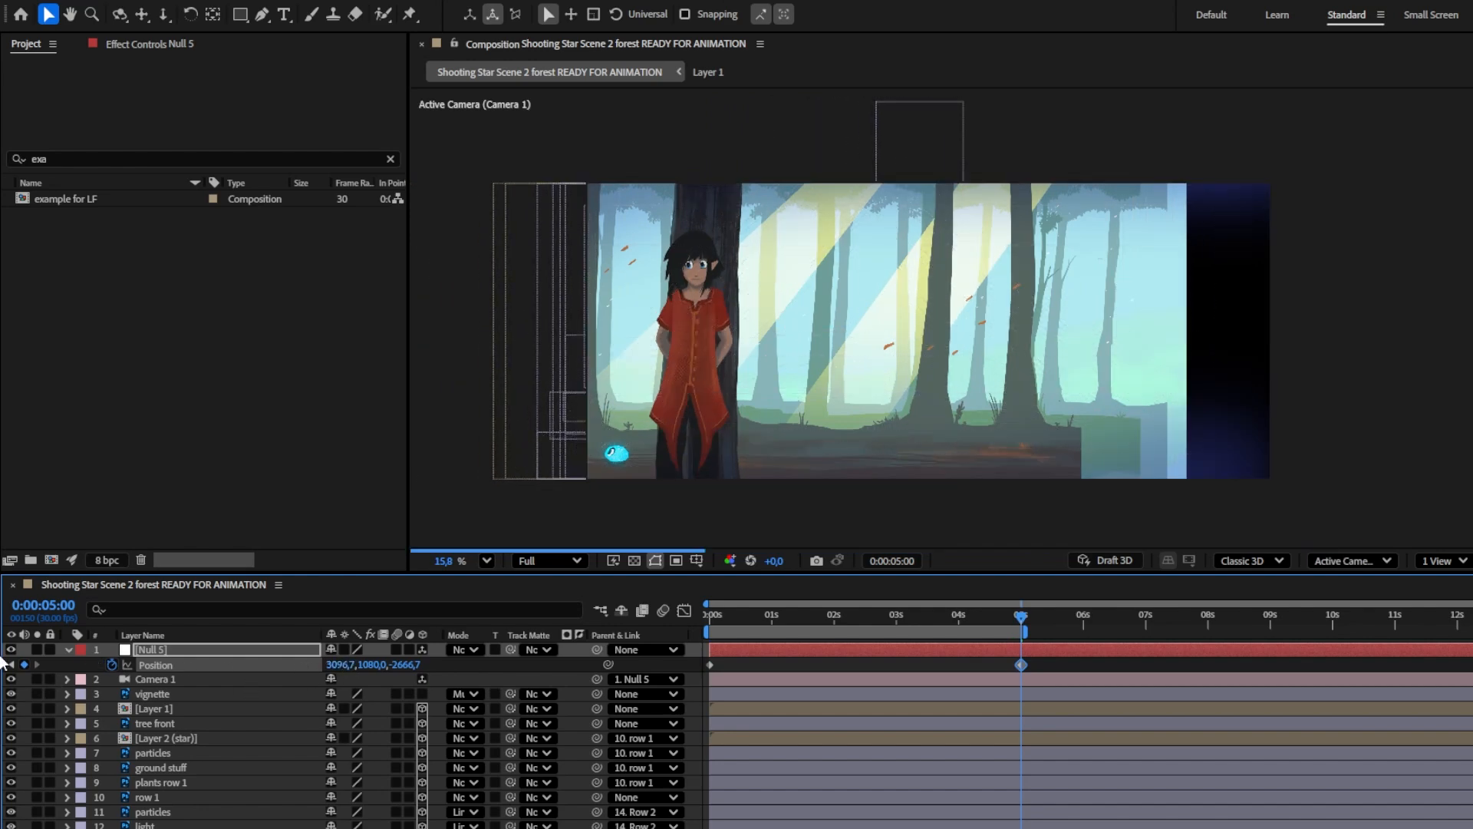
pyautogui.moveTo(346, 665); pyautogui.dragTo(215, 674)
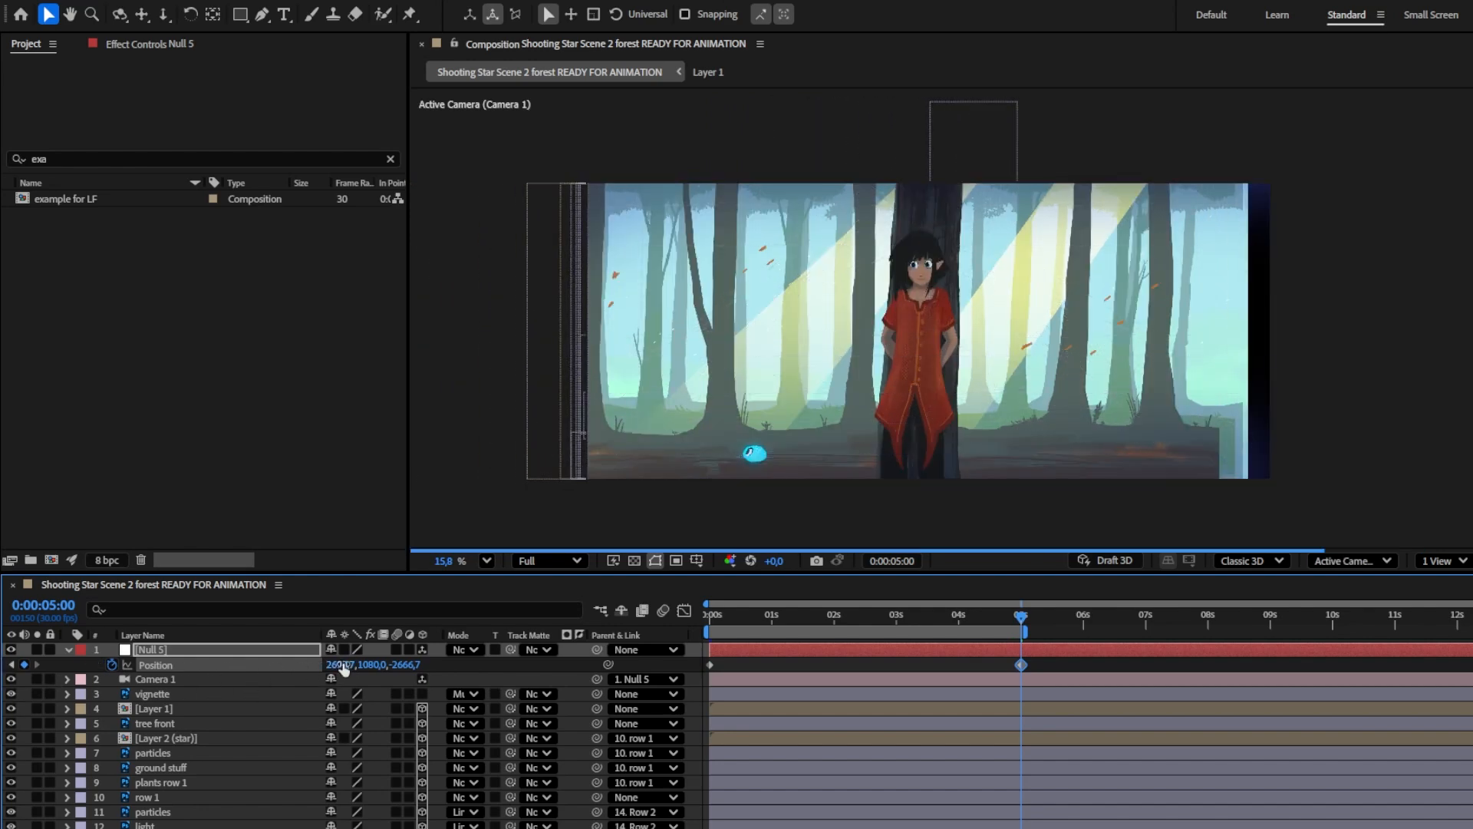
# Step: Preview the camera move and apply Easy Ease to both of the null's Position keyframes
pyautogui.click(782, 619)
pyautogui.press('space')
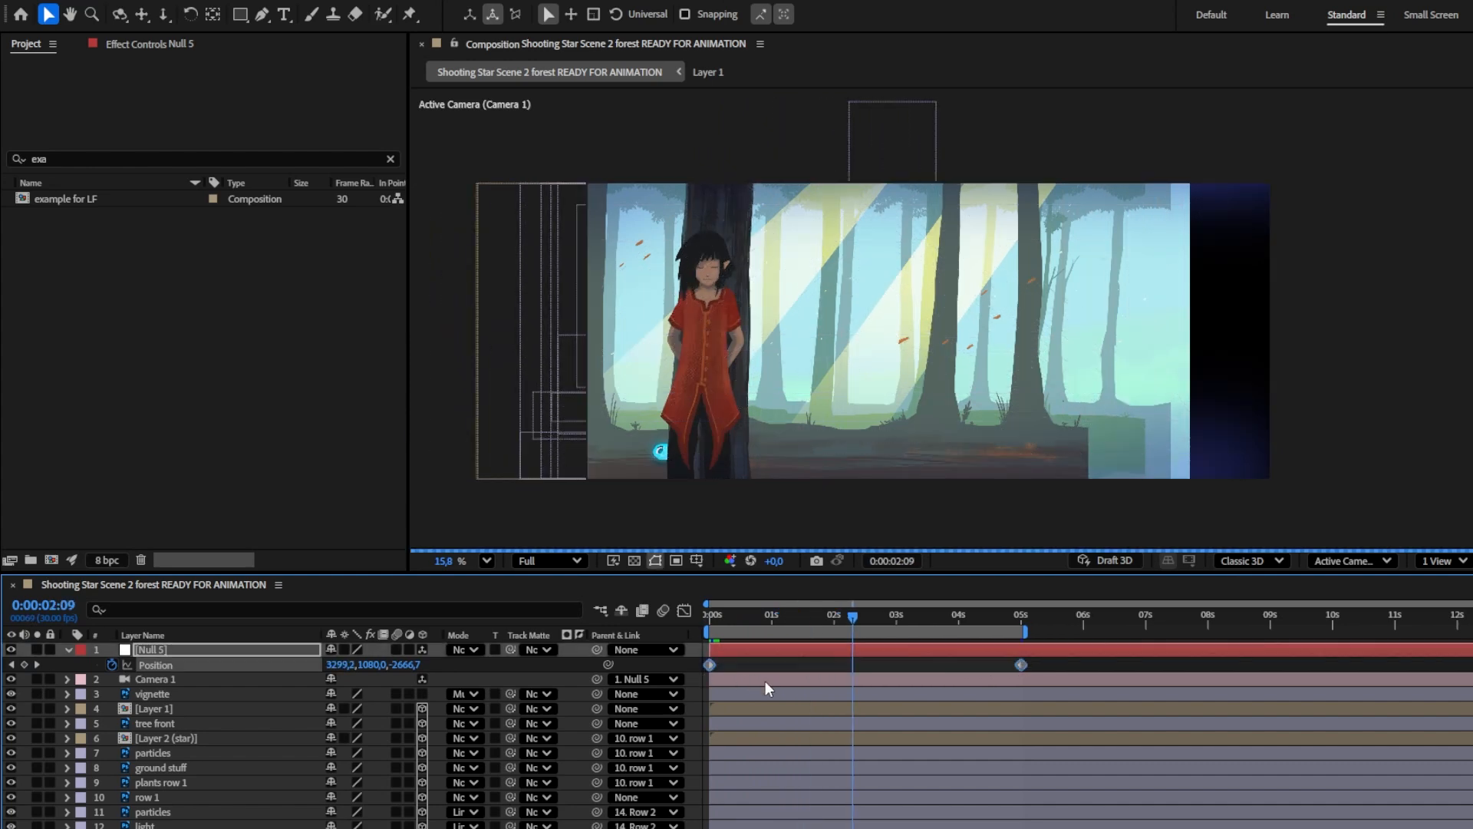
pyautogui.press('F9')
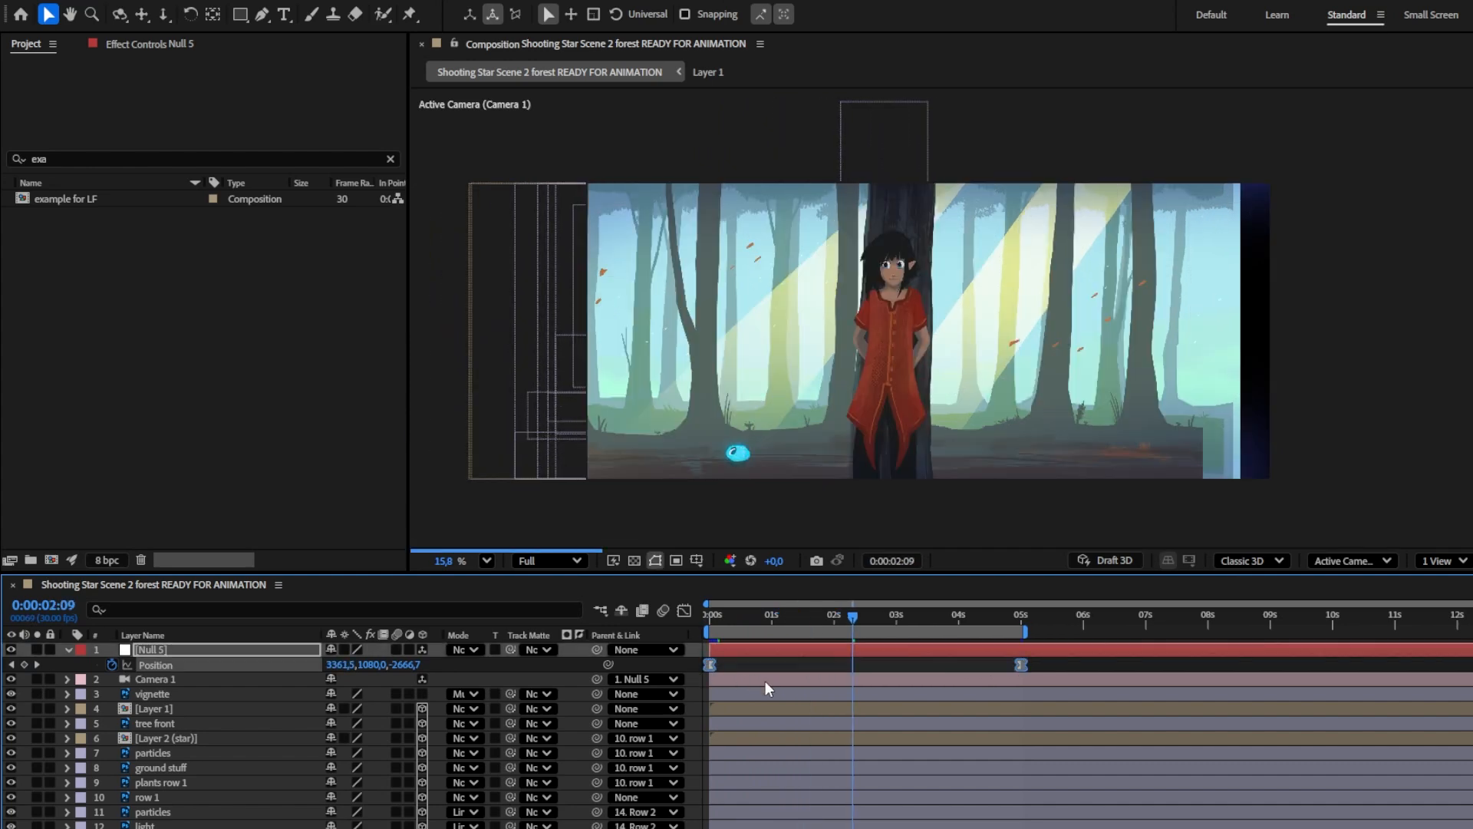
pyautogui.click(1056, 668)
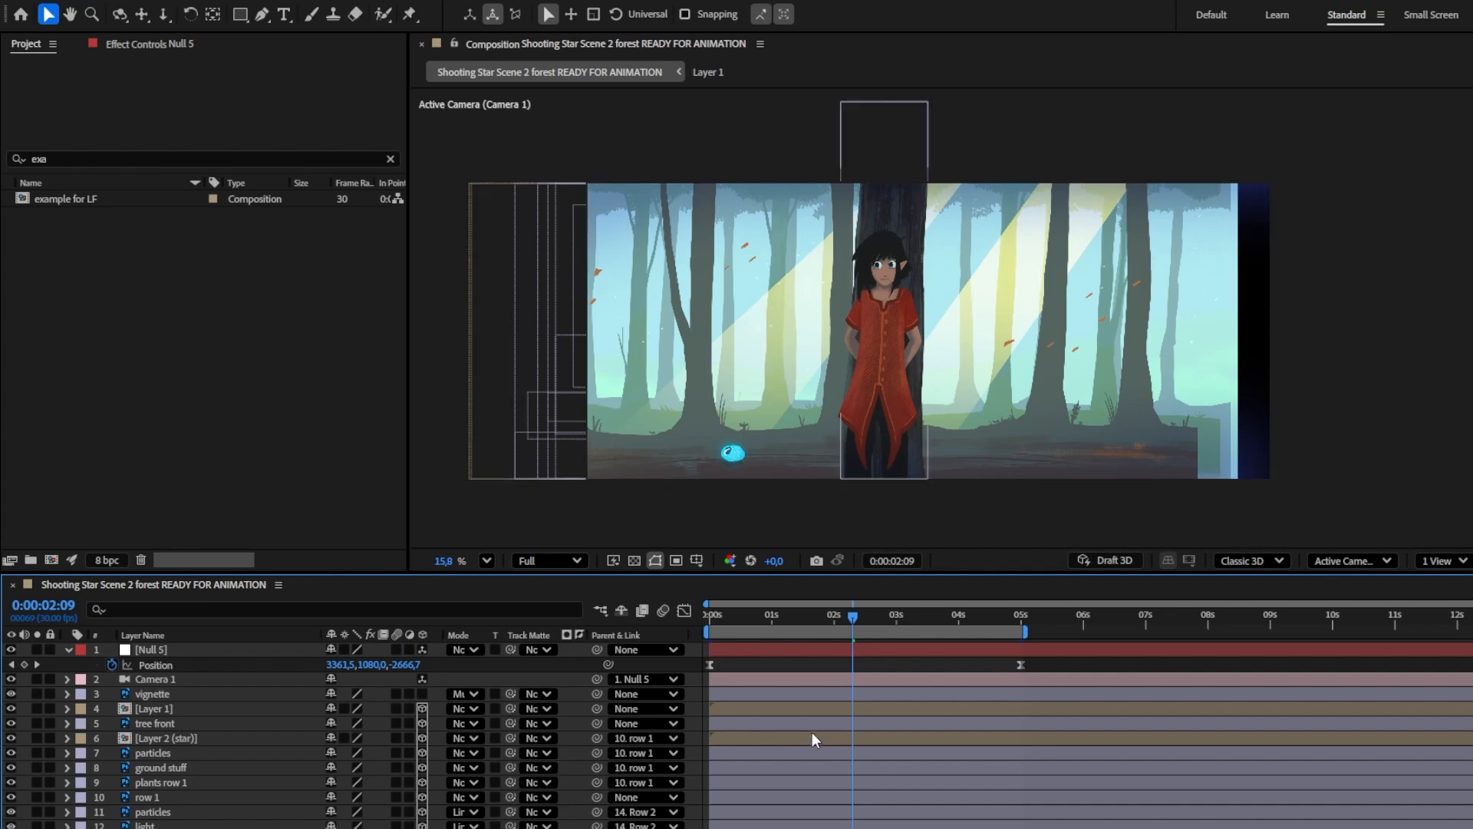
pyautogui.hotkey('ctrl', 'z')
pyautogui.press('k')
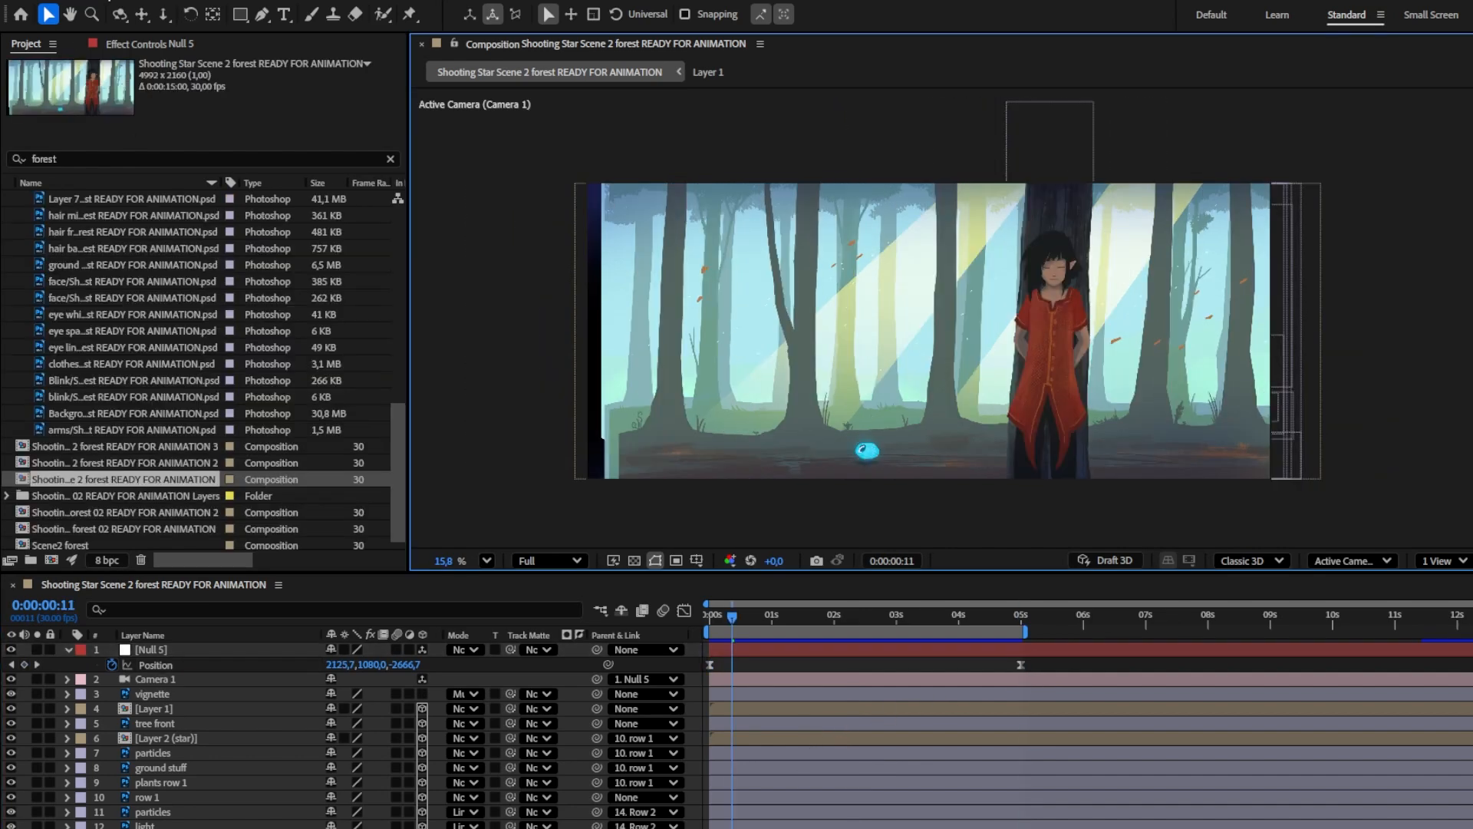
# Step: Create a new 1920x1080 composition at 30 fps, 10 seconds long, named THE SHOT
pyautogui.click(106, 0)
pyautogui.click(129, 6)
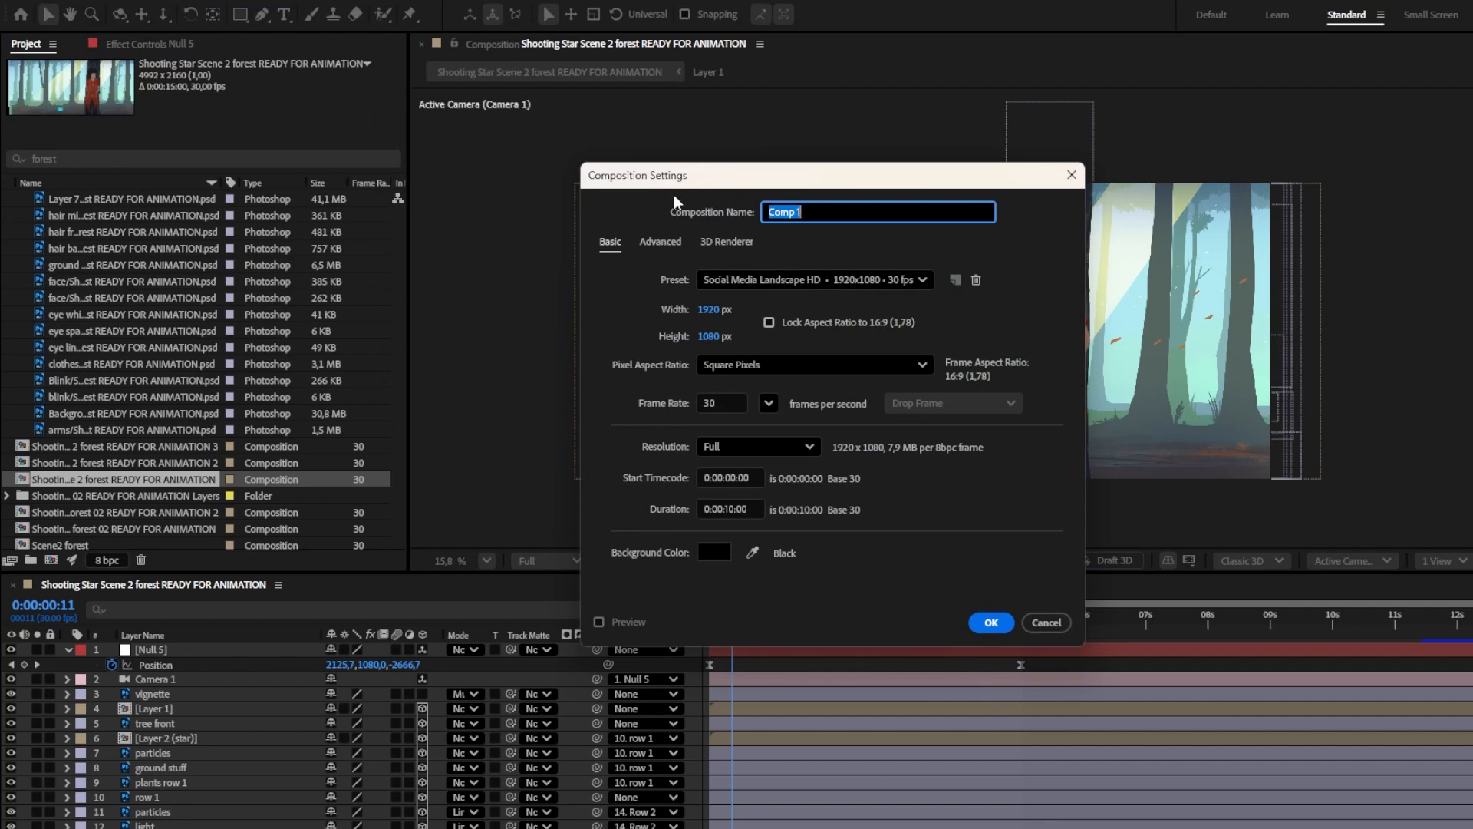
pyautogui.write('THE SHOT')
pyautogui.click(991, 622)
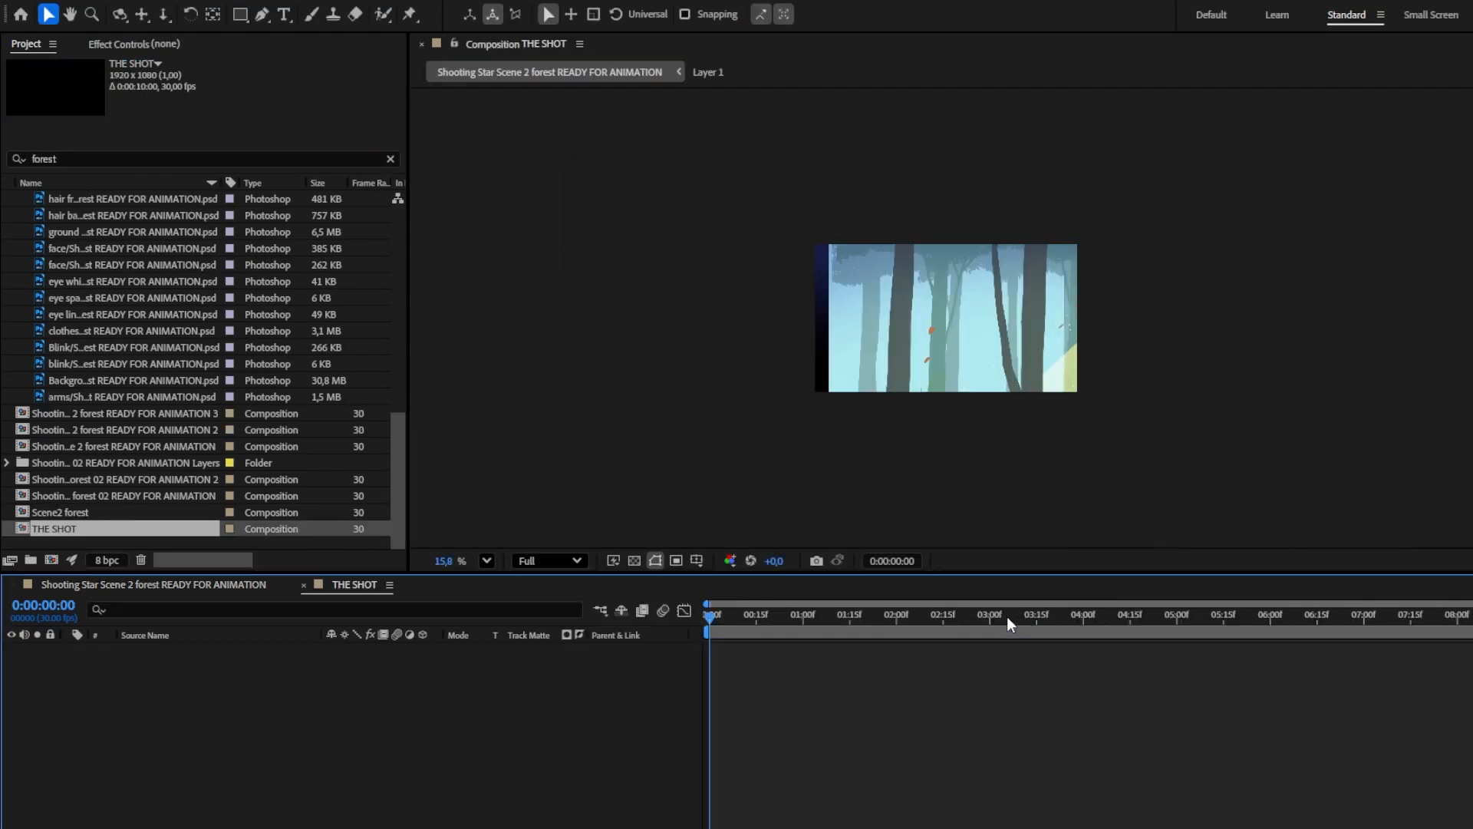
# Step: Add the Shooting Star Scene 2 forest READY FOR ANIMATION 2 composition to THE SHOT and scale it down to fit the frame height
pyautogui.moveTo(122, 462); pyautogui.dragTo(496, 671)
pyautogui.press('s')
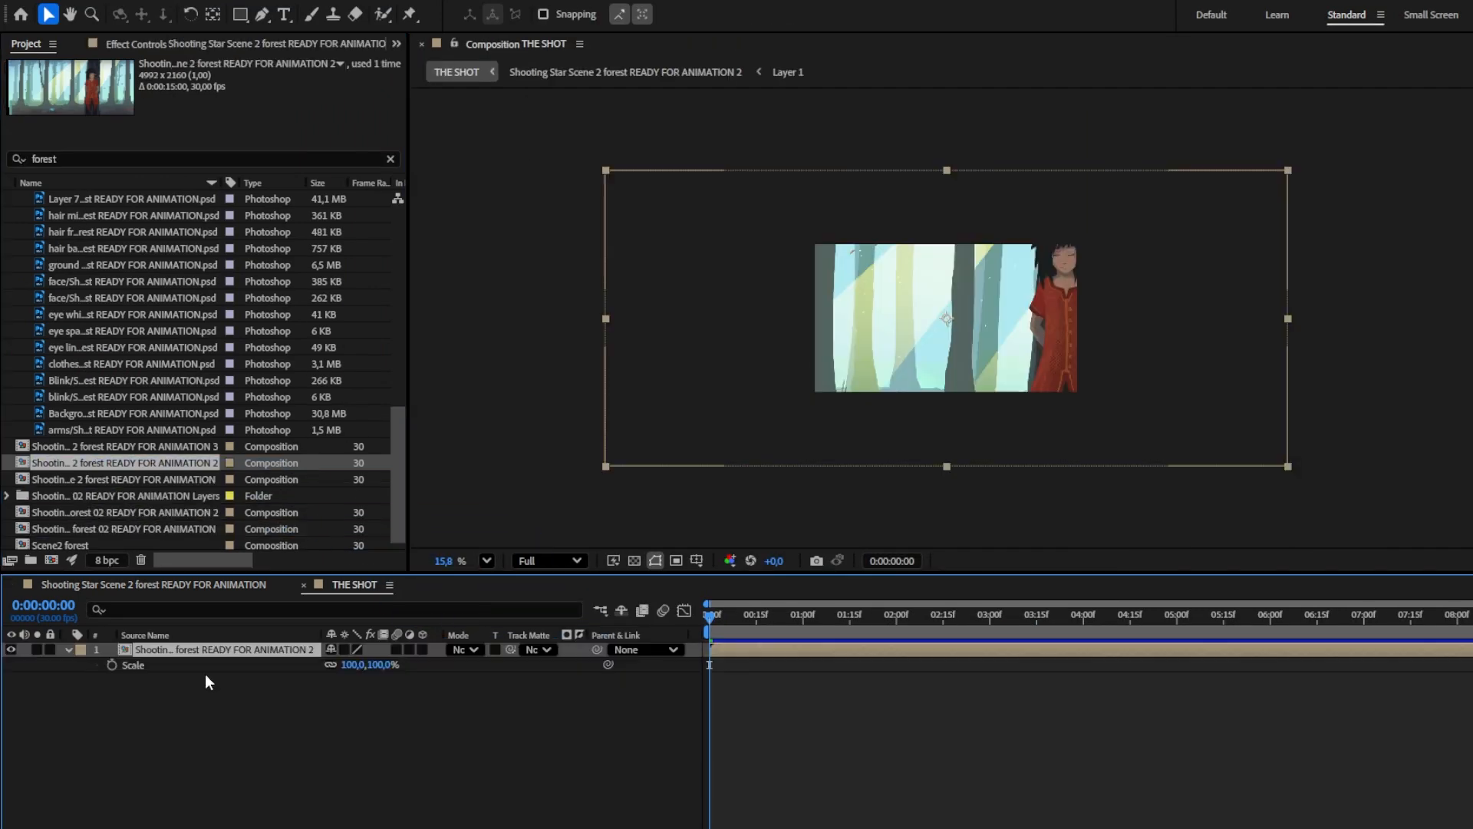
pyautogui.press('Return')
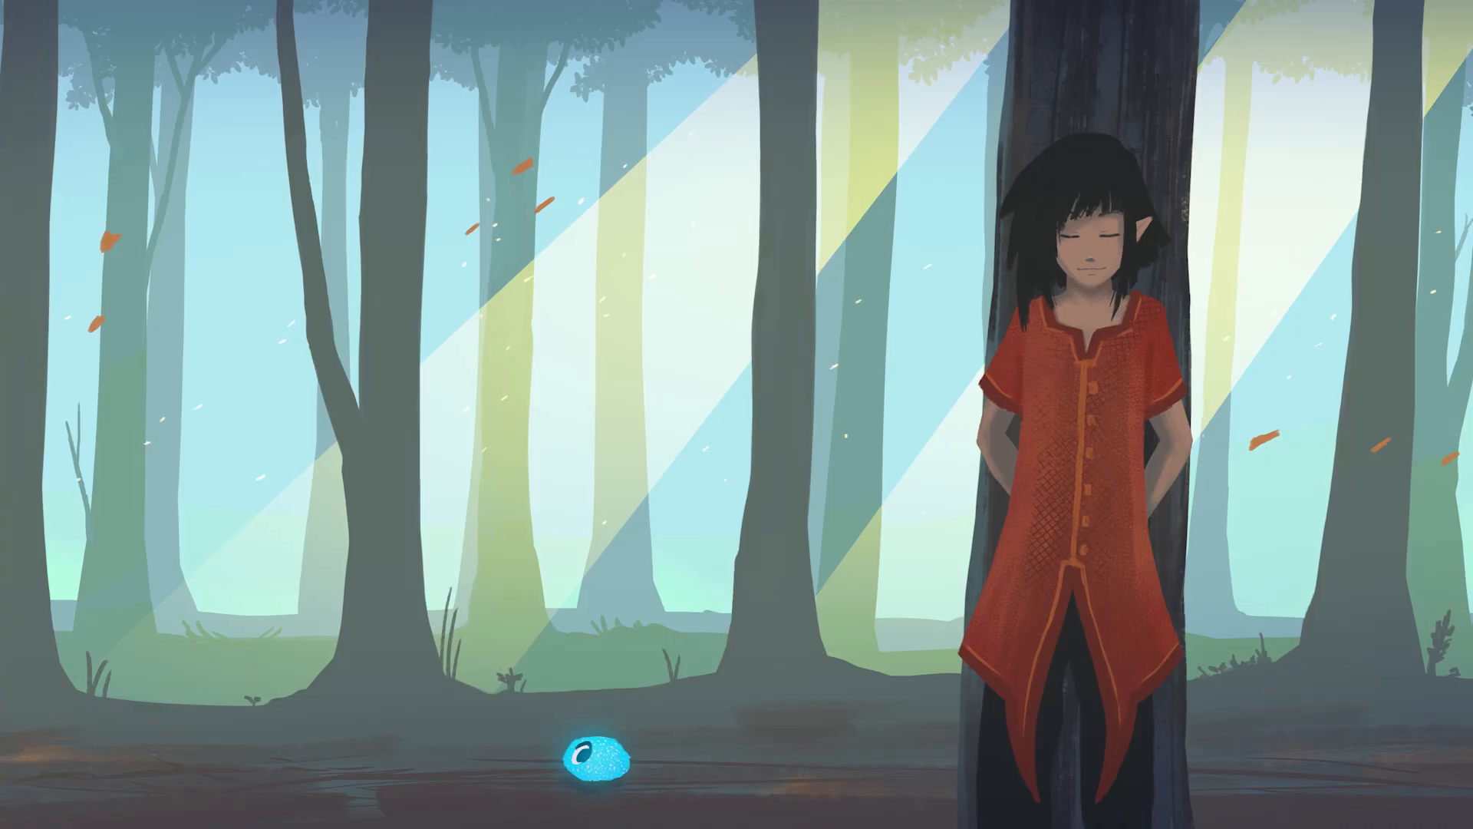